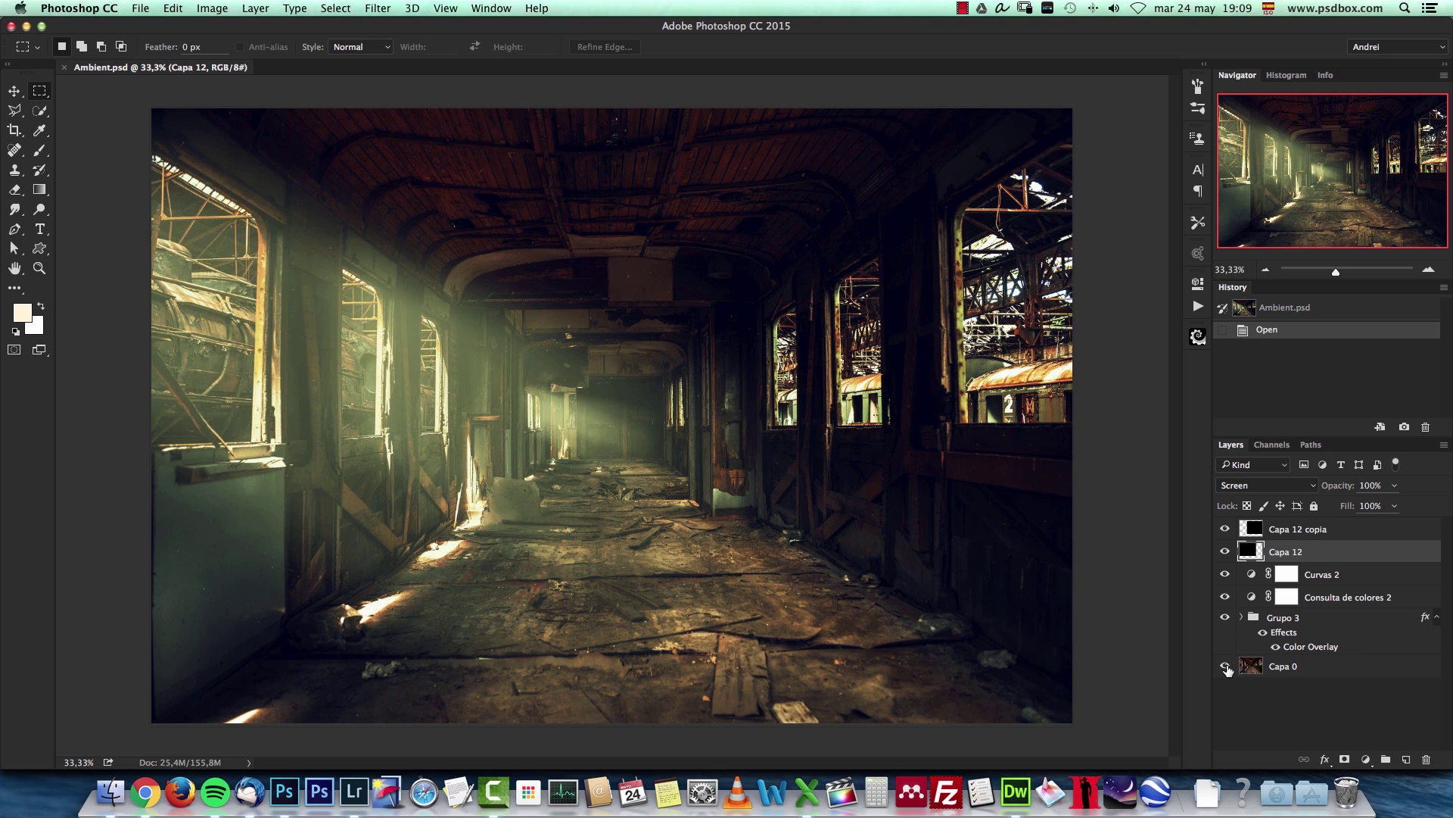
Group the effect layers from Capa 12 copia to Grupo 3 and place the group below Capa 0.
left_click(1225, 666, "alt")
left_click(1225, 667, "alt")
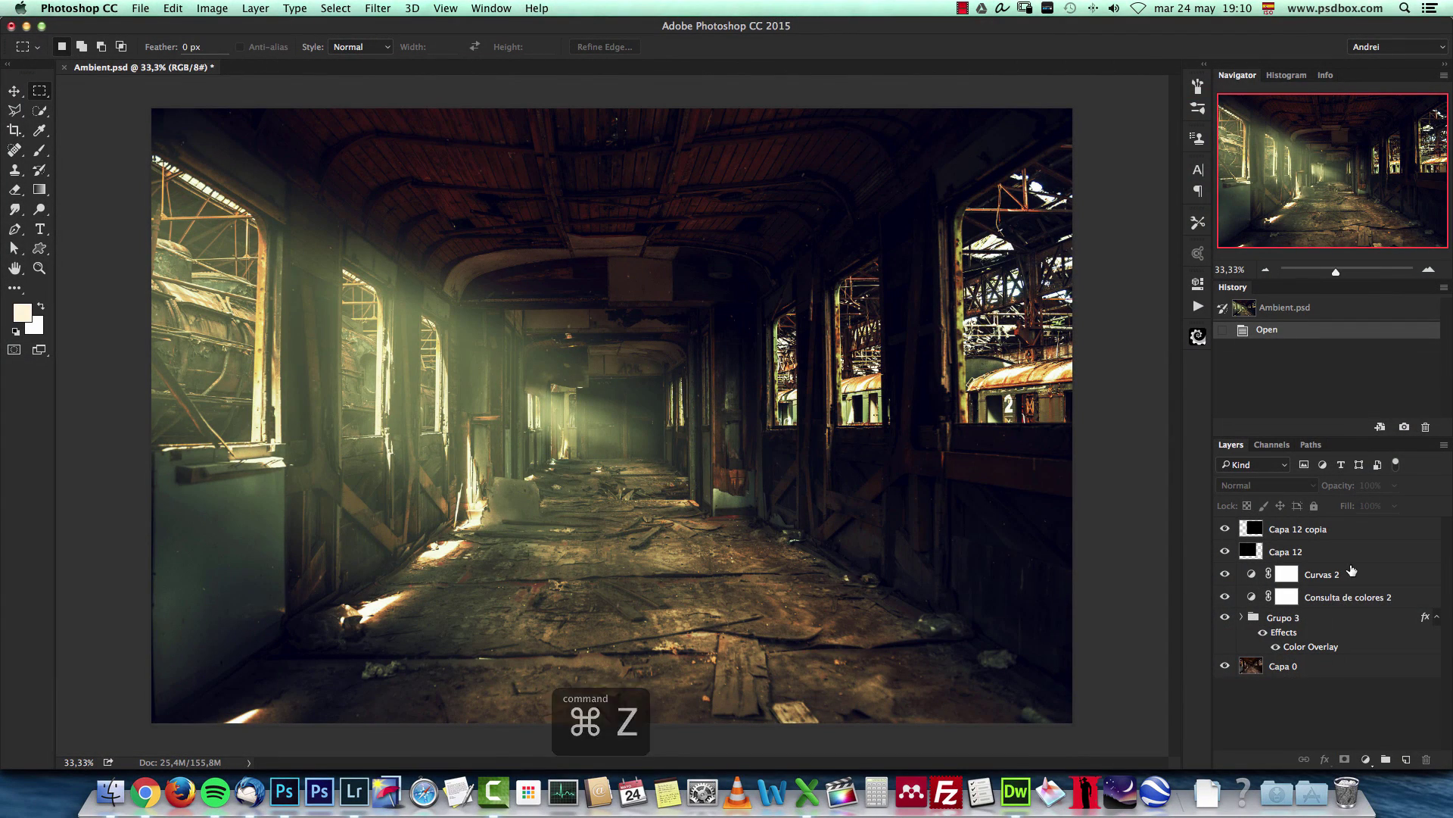
left_click(1365, 530)
left_click(1369, 621, "shift")
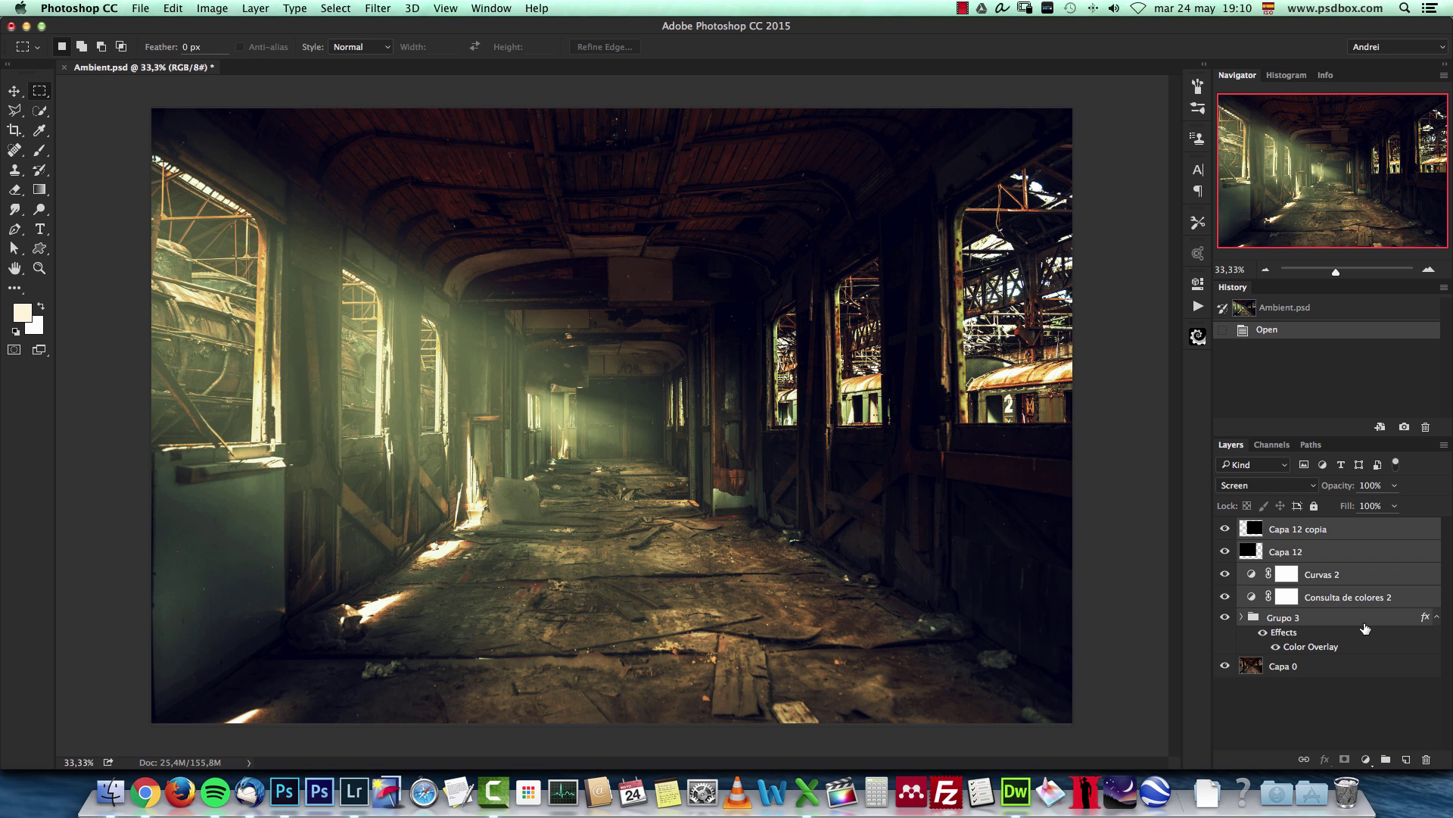
key("ctrl+g")
left_click_drag(1374, 539, 1372, 559)
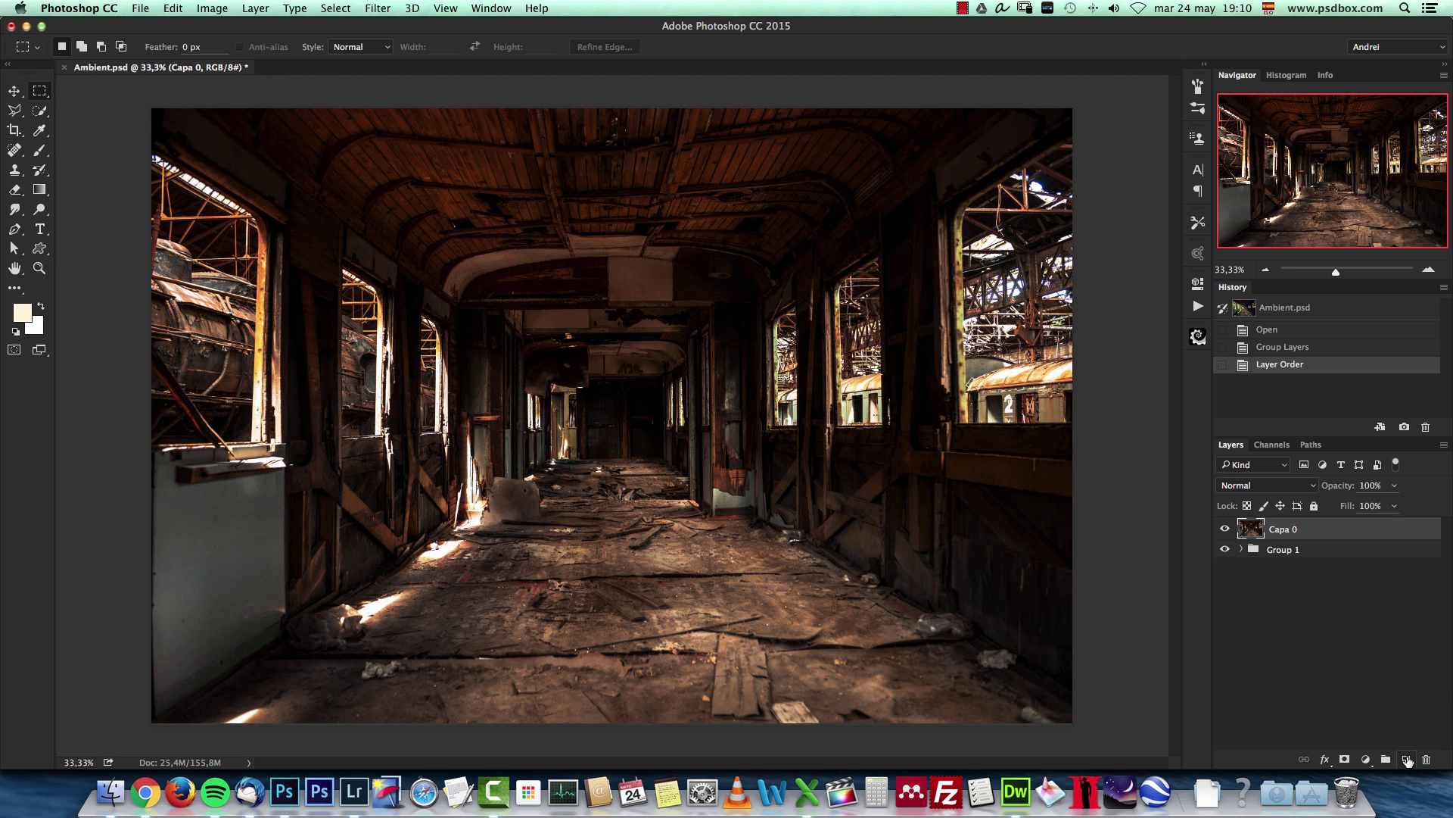
Add a new layer and outline the left front window with the Polygonal Lasso.
left_click(1407, 759)
left_click_drag(14, 111, 106, 128)
key("super+1")
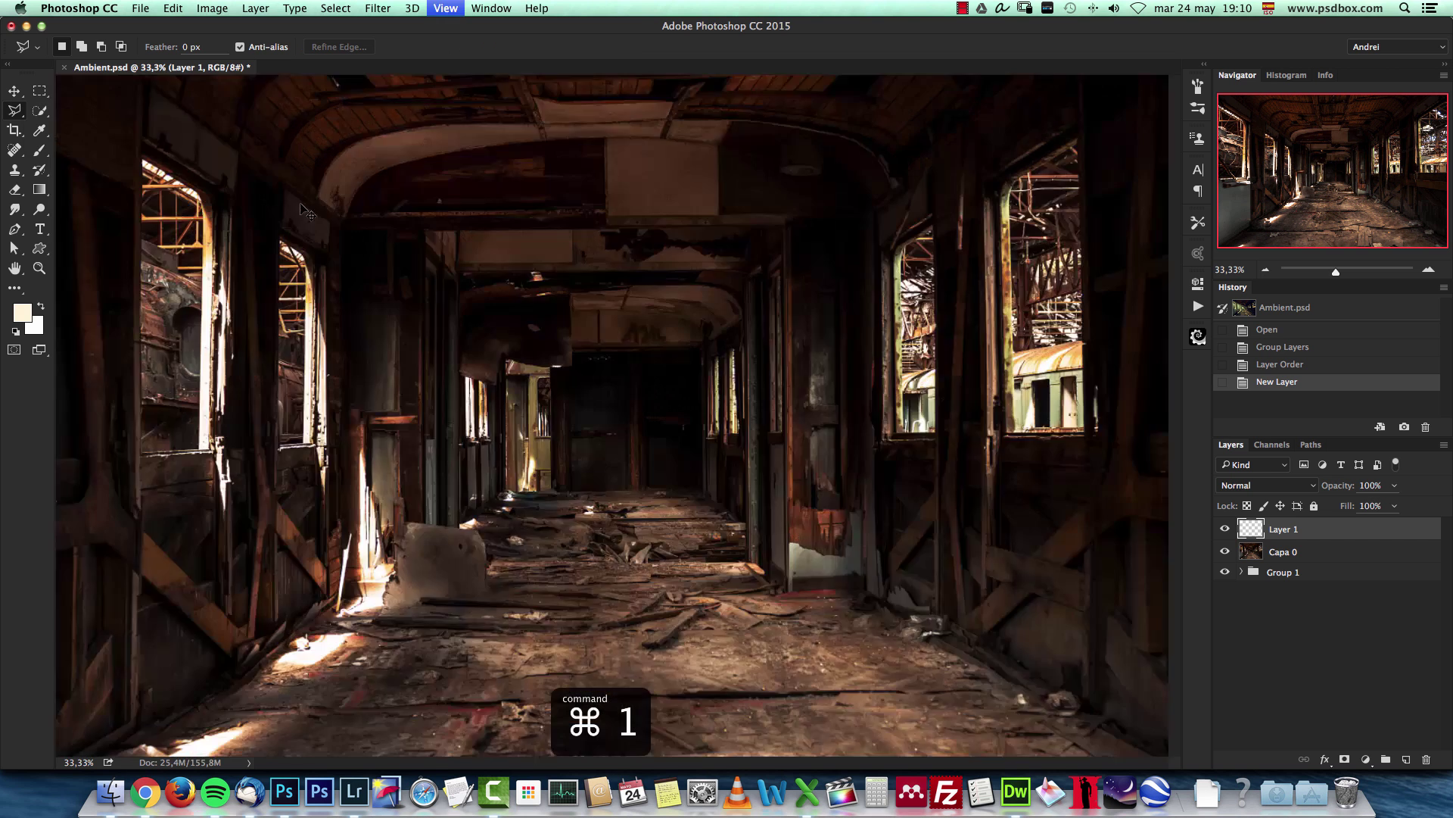
scroll(404, 211, "up", 8)
scroll(405, 210, "left", 6)
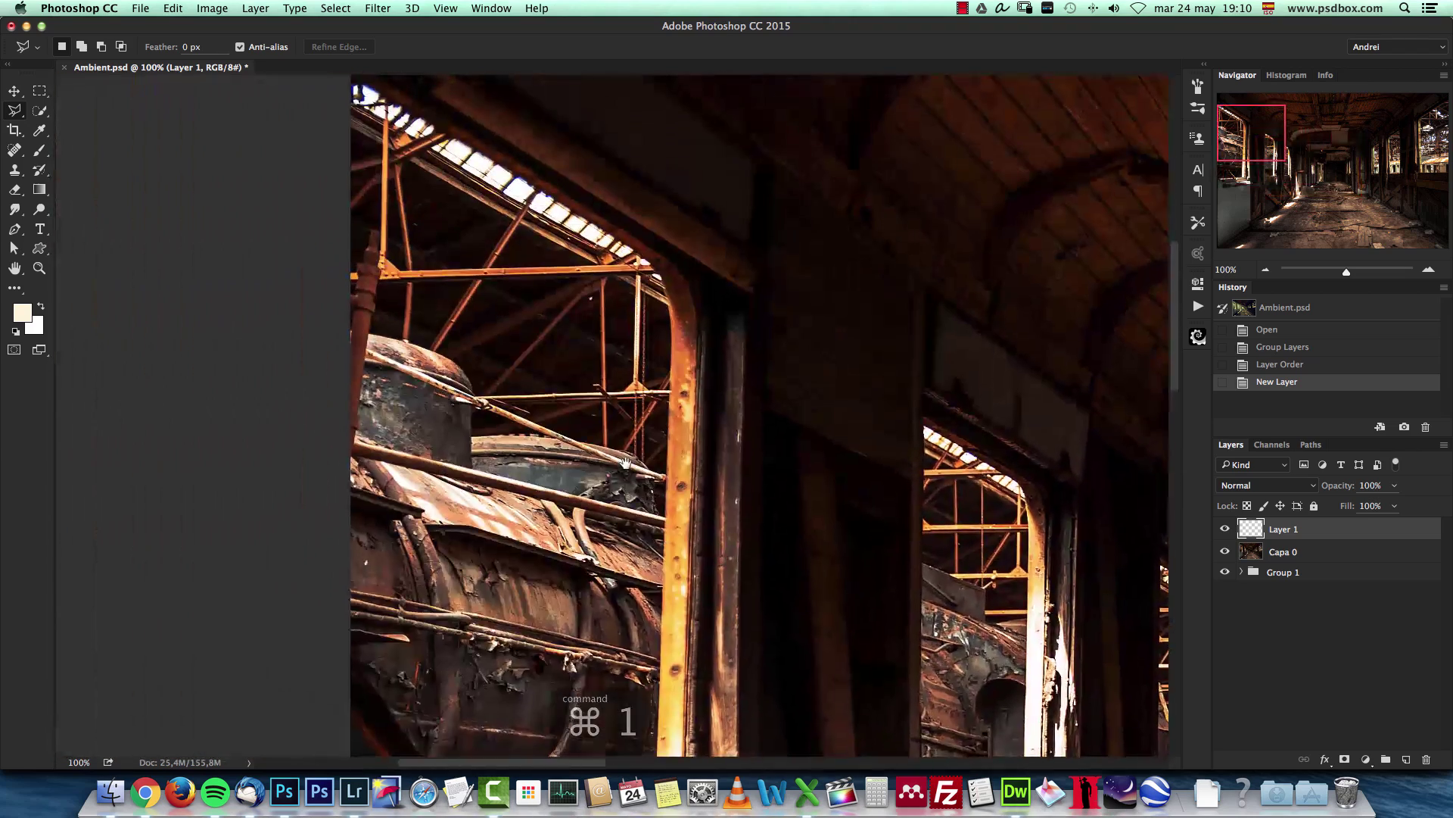
left_click(356, 157)
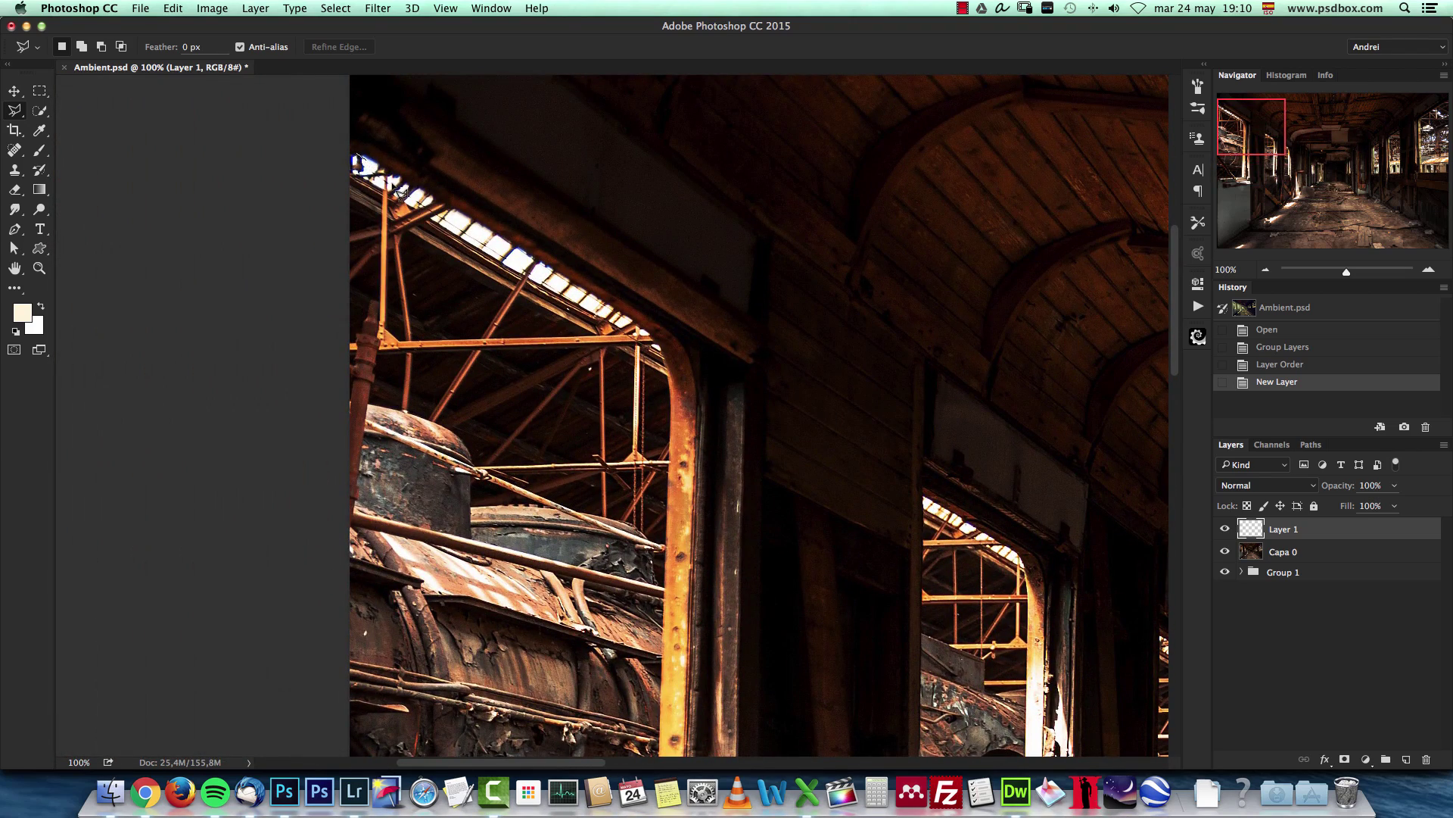
left_click(679, 357)
scroll(708, 563, "down", 10)
left_click(640, 645)
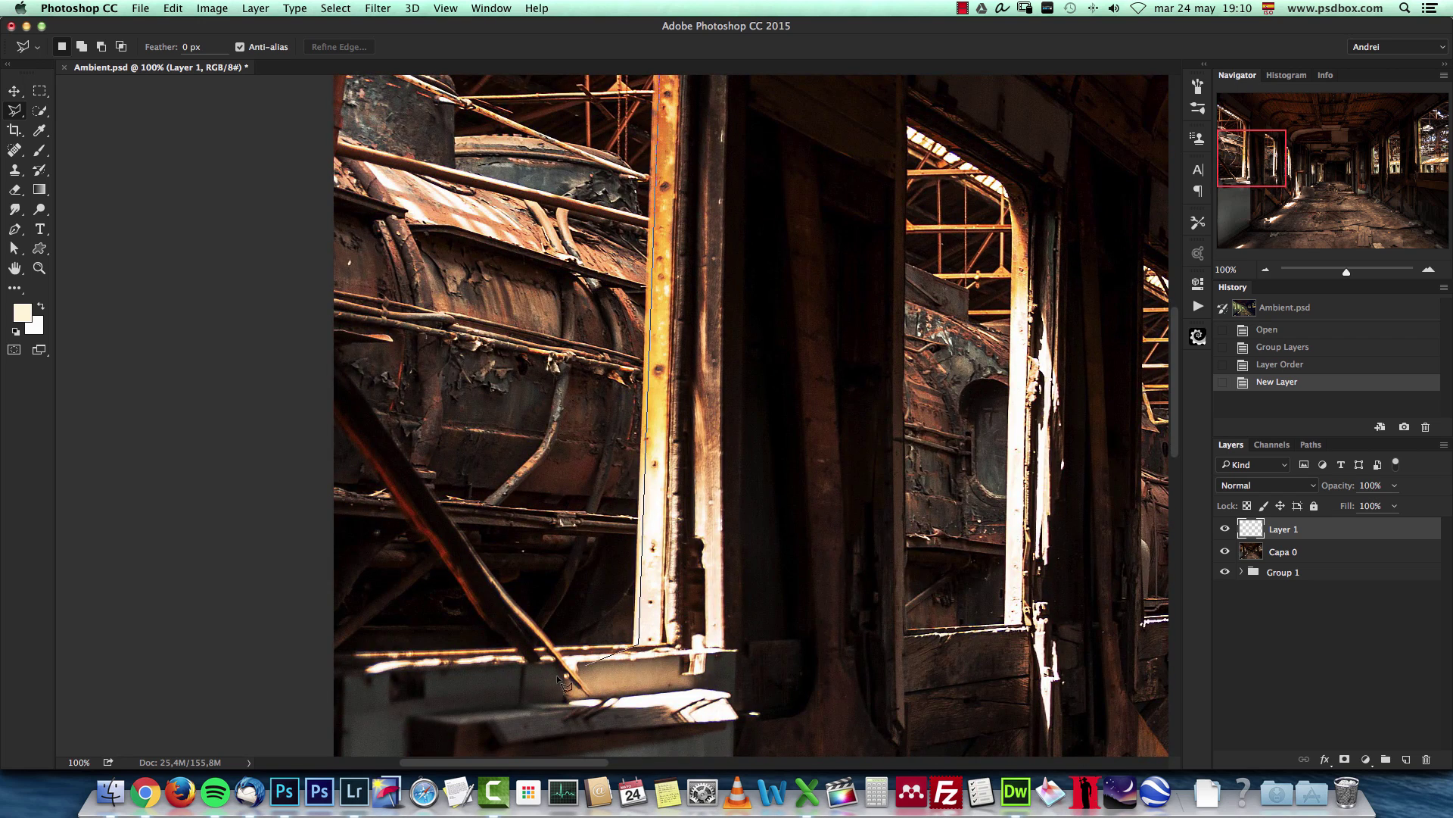
left_click(316, 656)
double_click(306, 635)
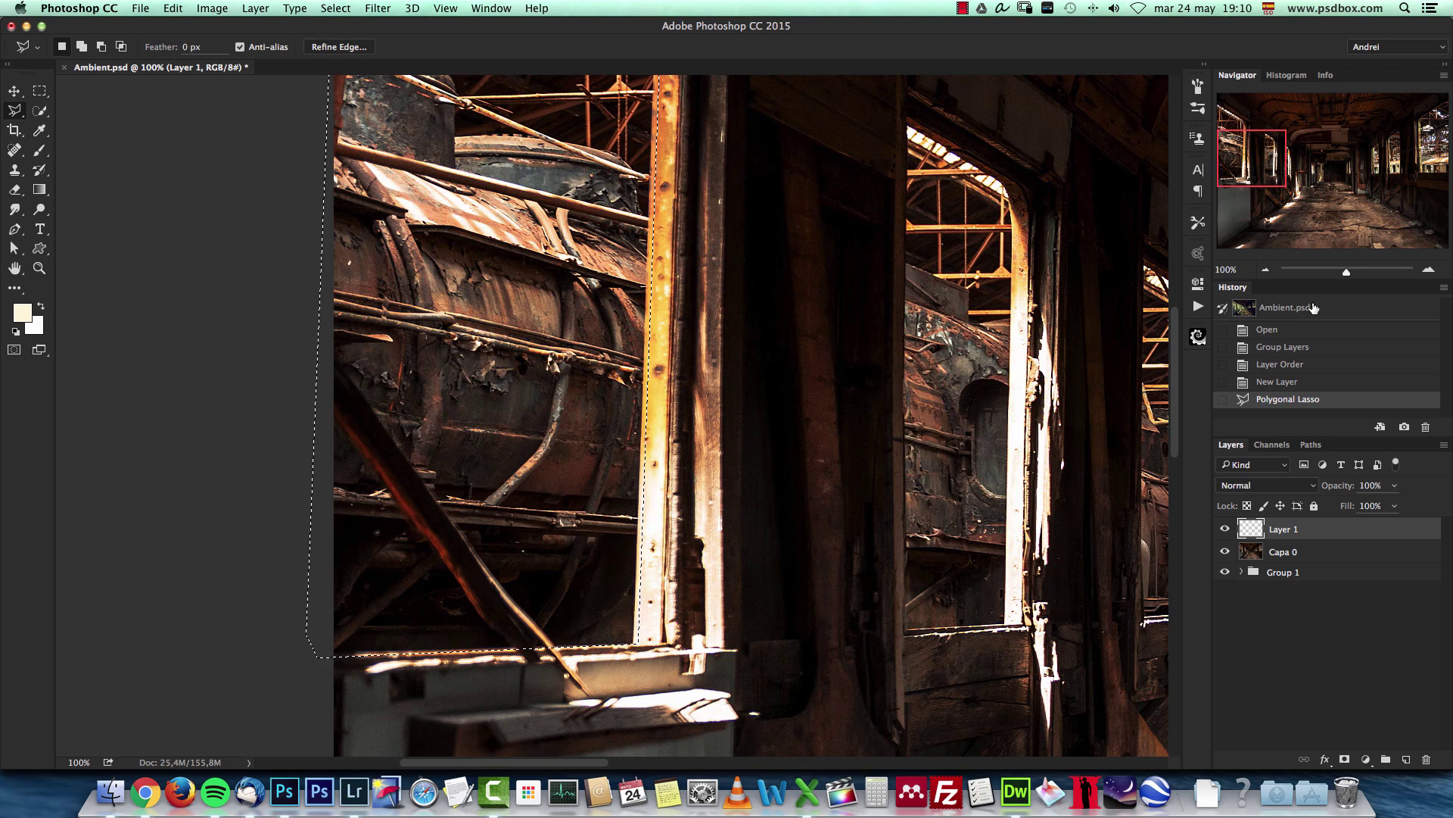
Fill the window selection with the cream #fff6dc foreground colour and deselect.
key("super+minus")
key("super+minus")
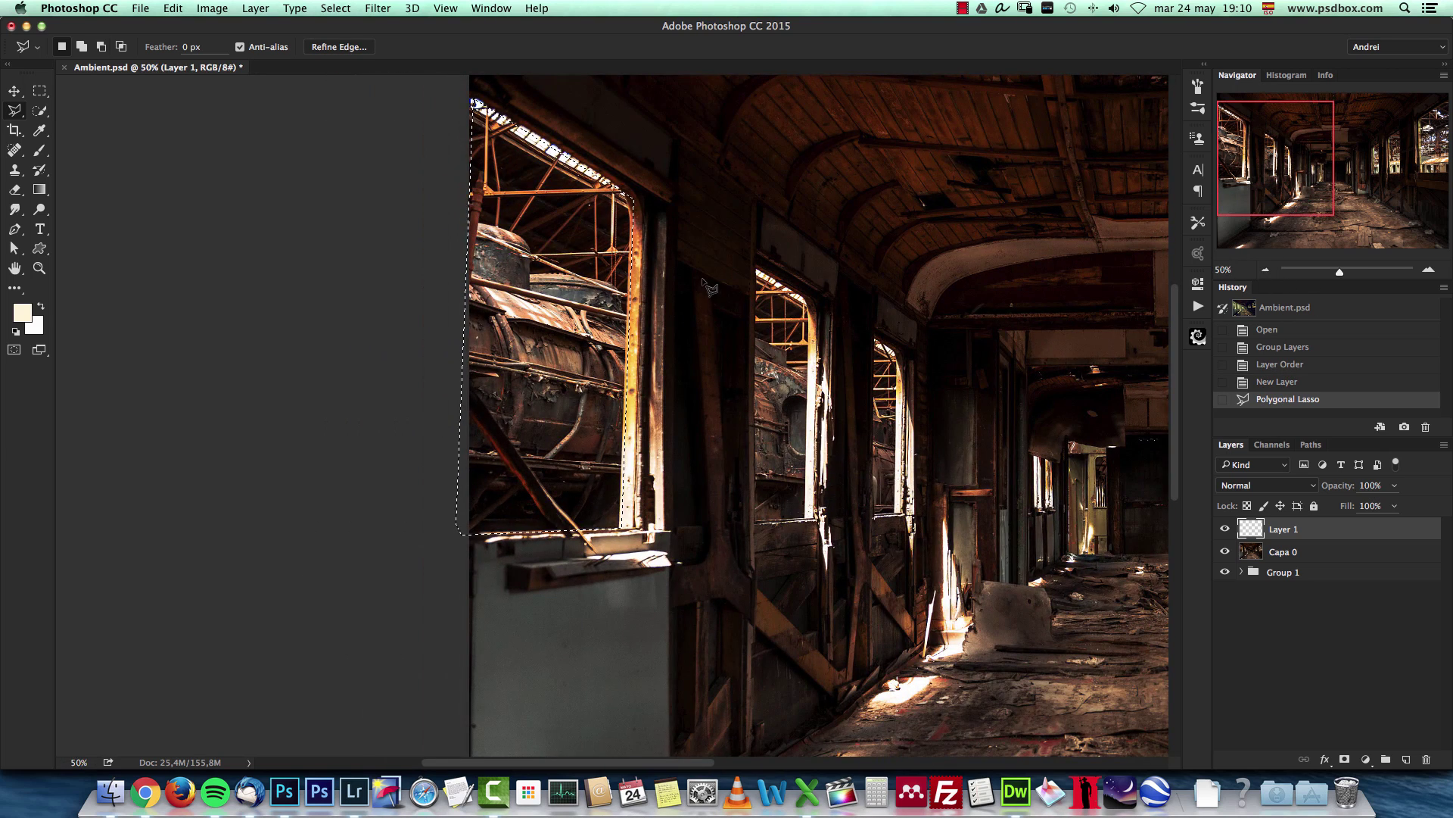
key("alt+BackSpace")
left_click(28, 314)
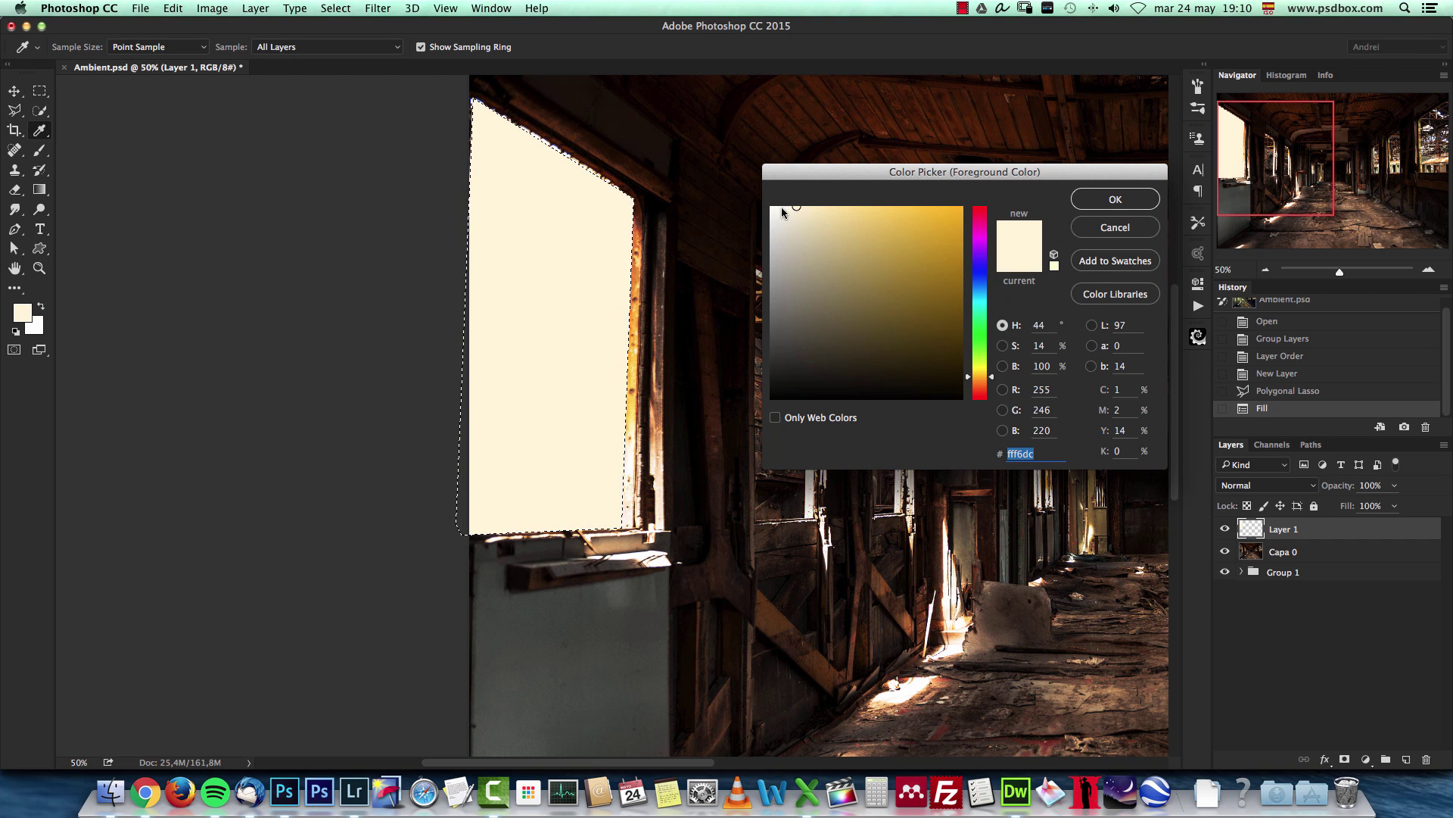
left_click(1133, 228)
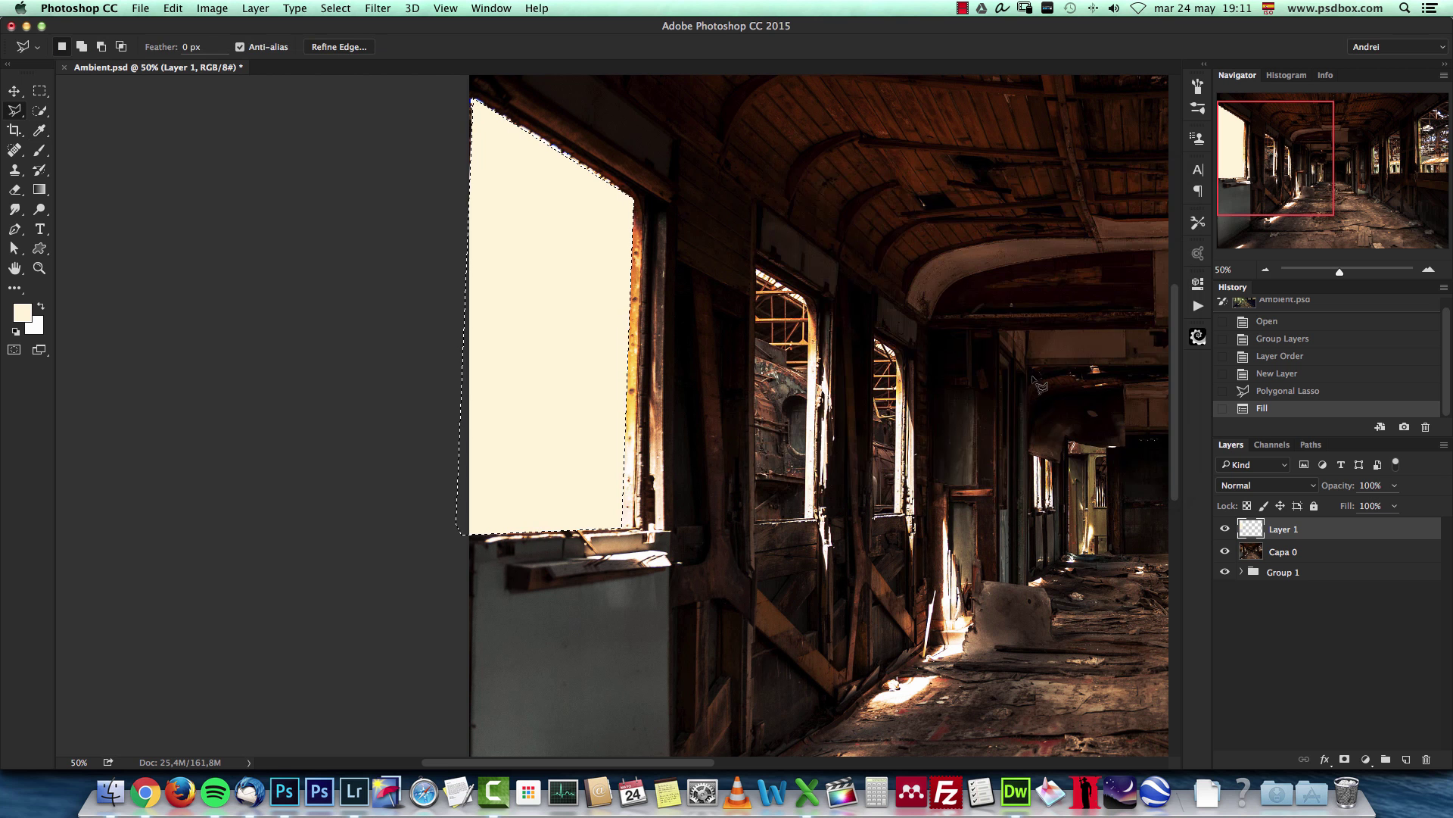
key("super+d")
scroll(954, 450, "right", 5)
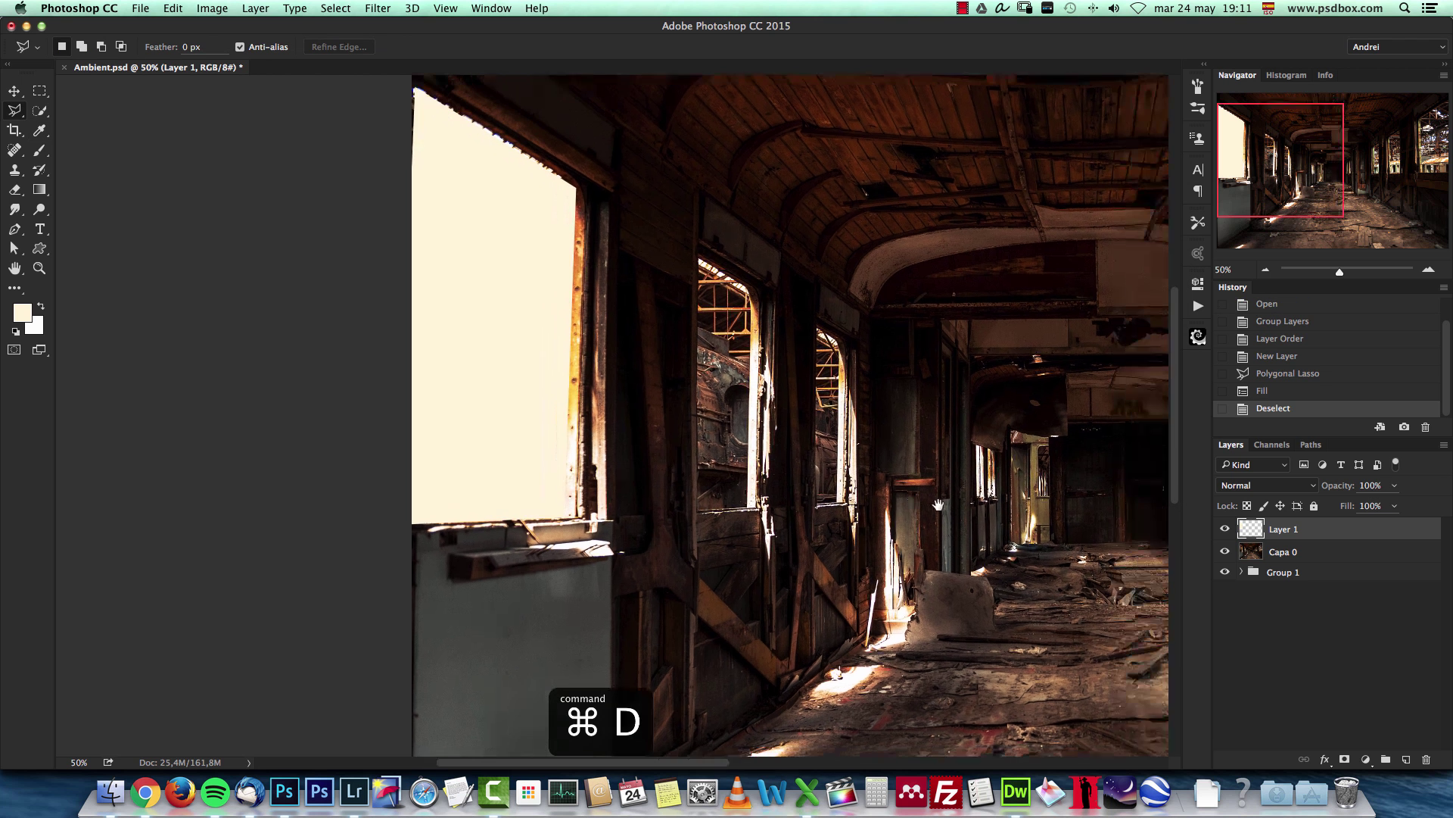
left_click(1275, 272)
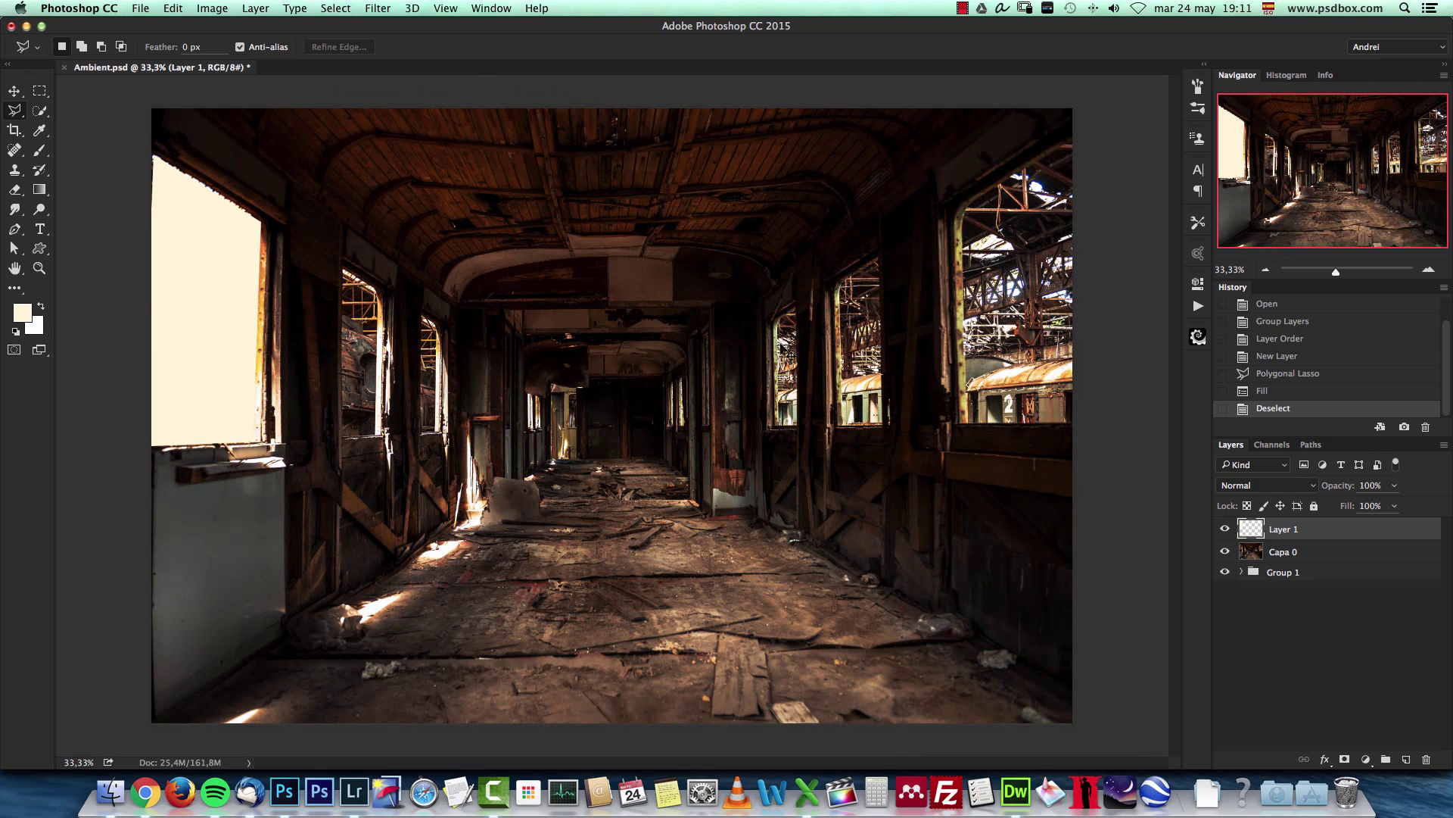
key("super+t")
Distort Layer 1's cream shape into a broad diagonal beam stretching right across the carriage.
right_click(225, 301)
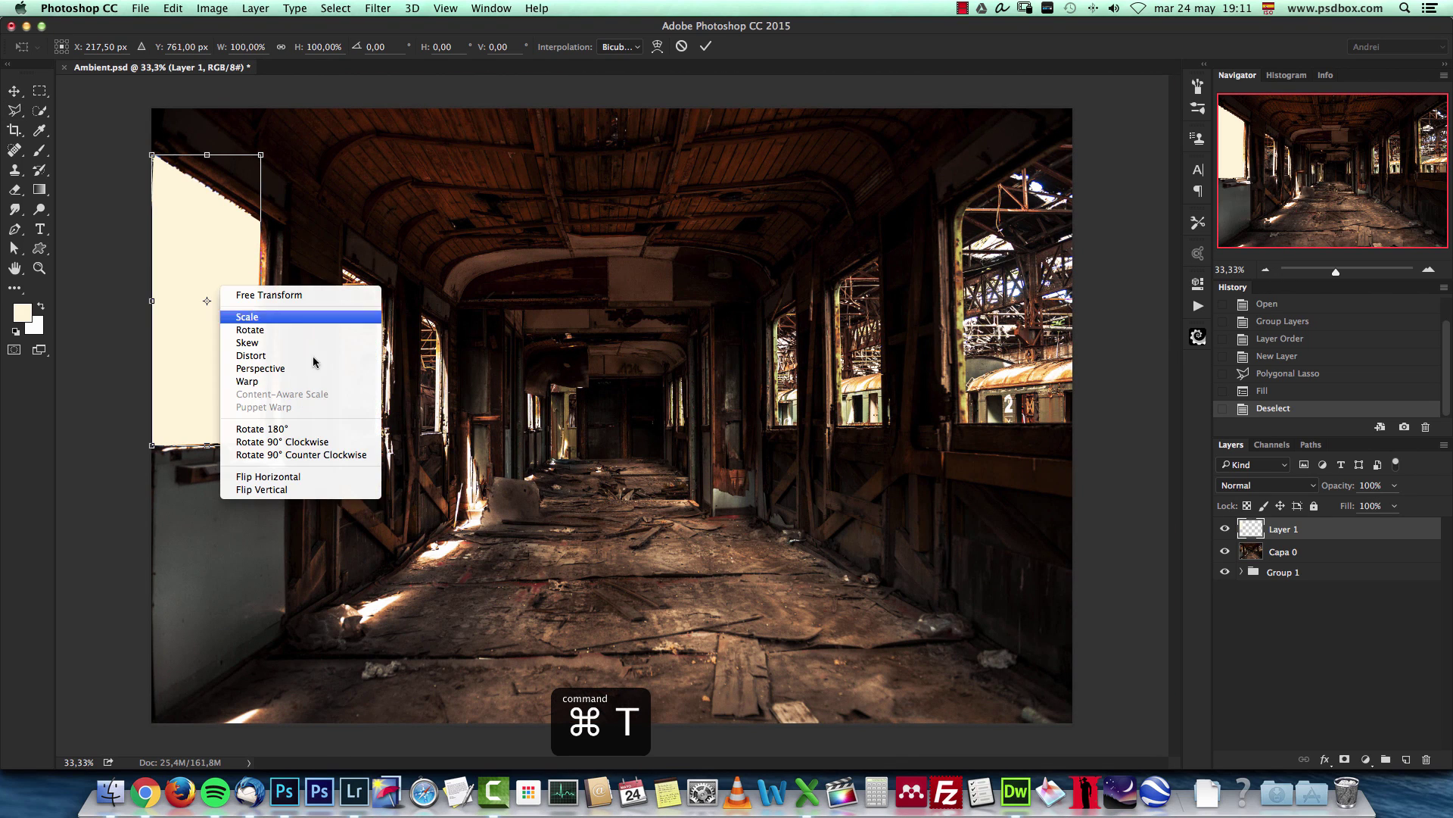
left_click(271, 356)
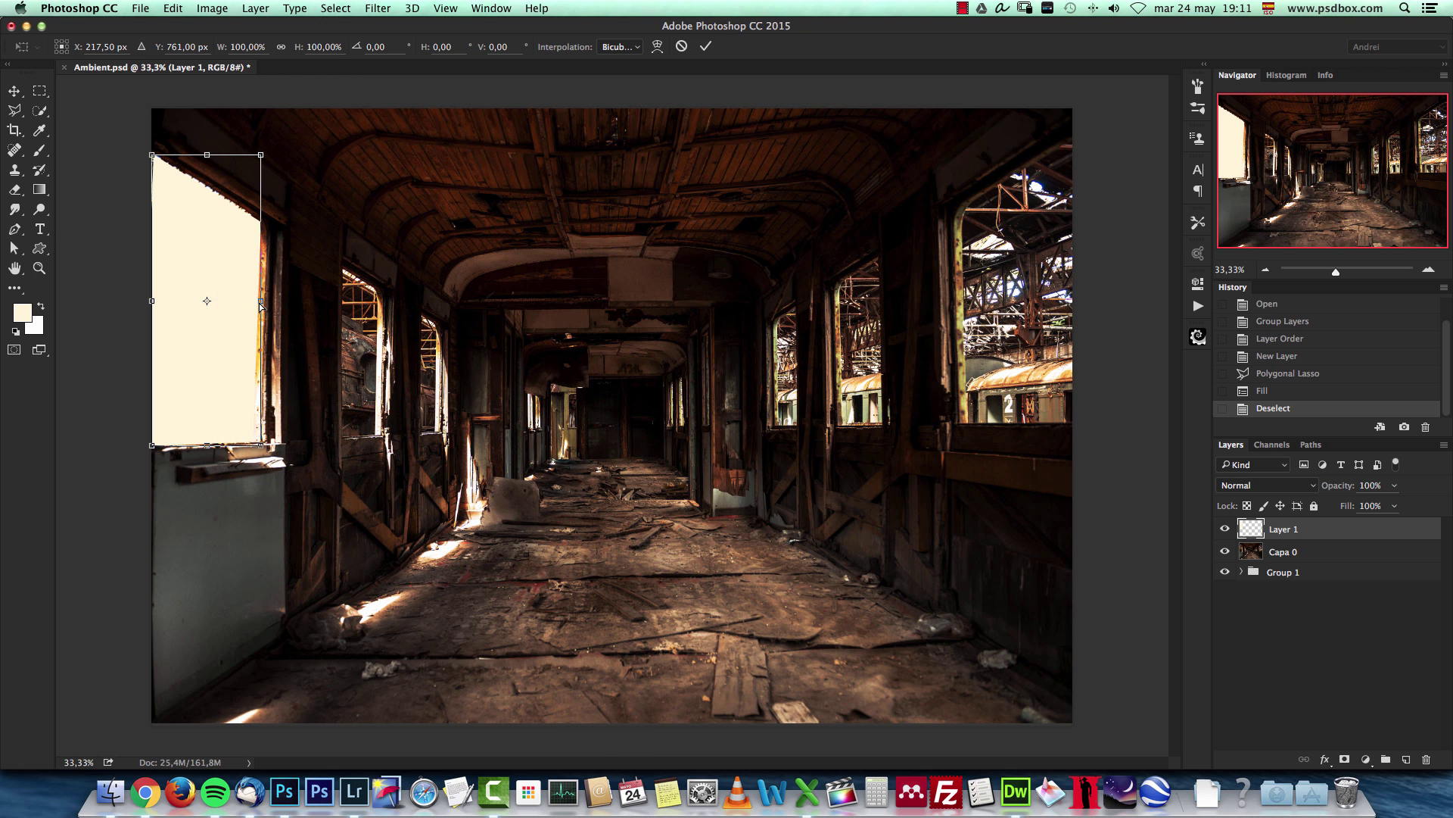
left_click_drag(260, 305, 908, 561)
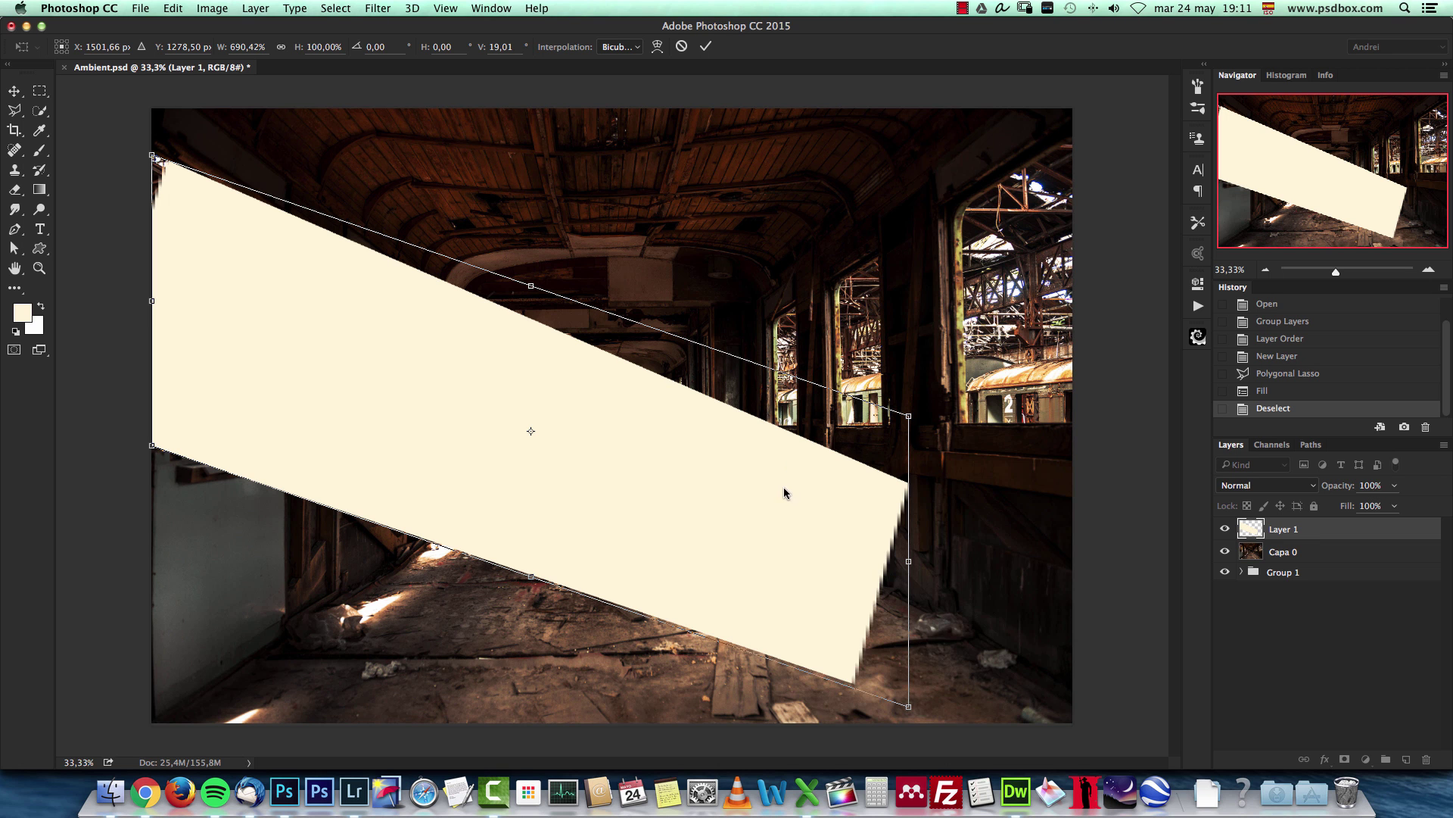
right_click(818, 495)
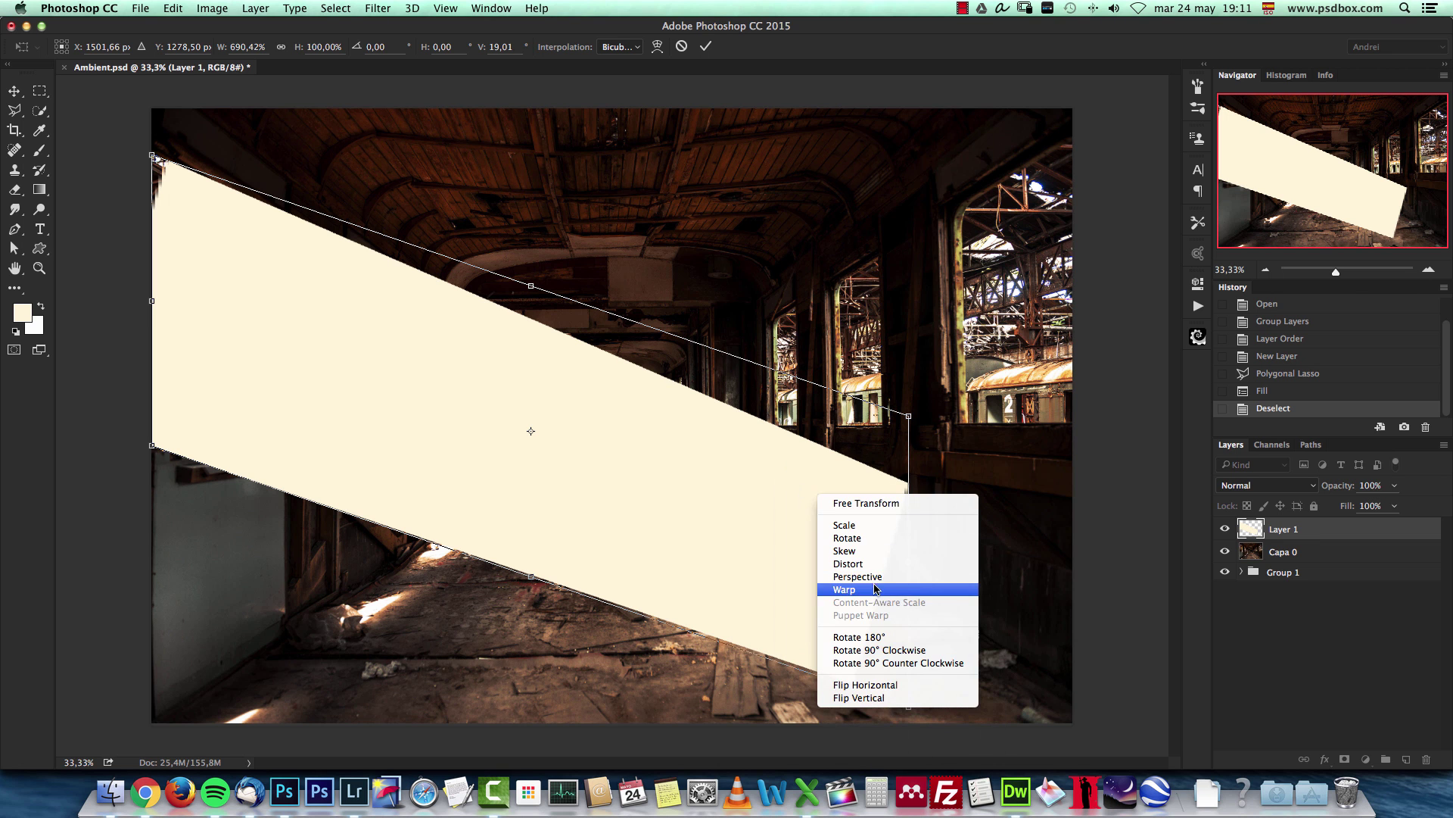
left_click(909, 415)
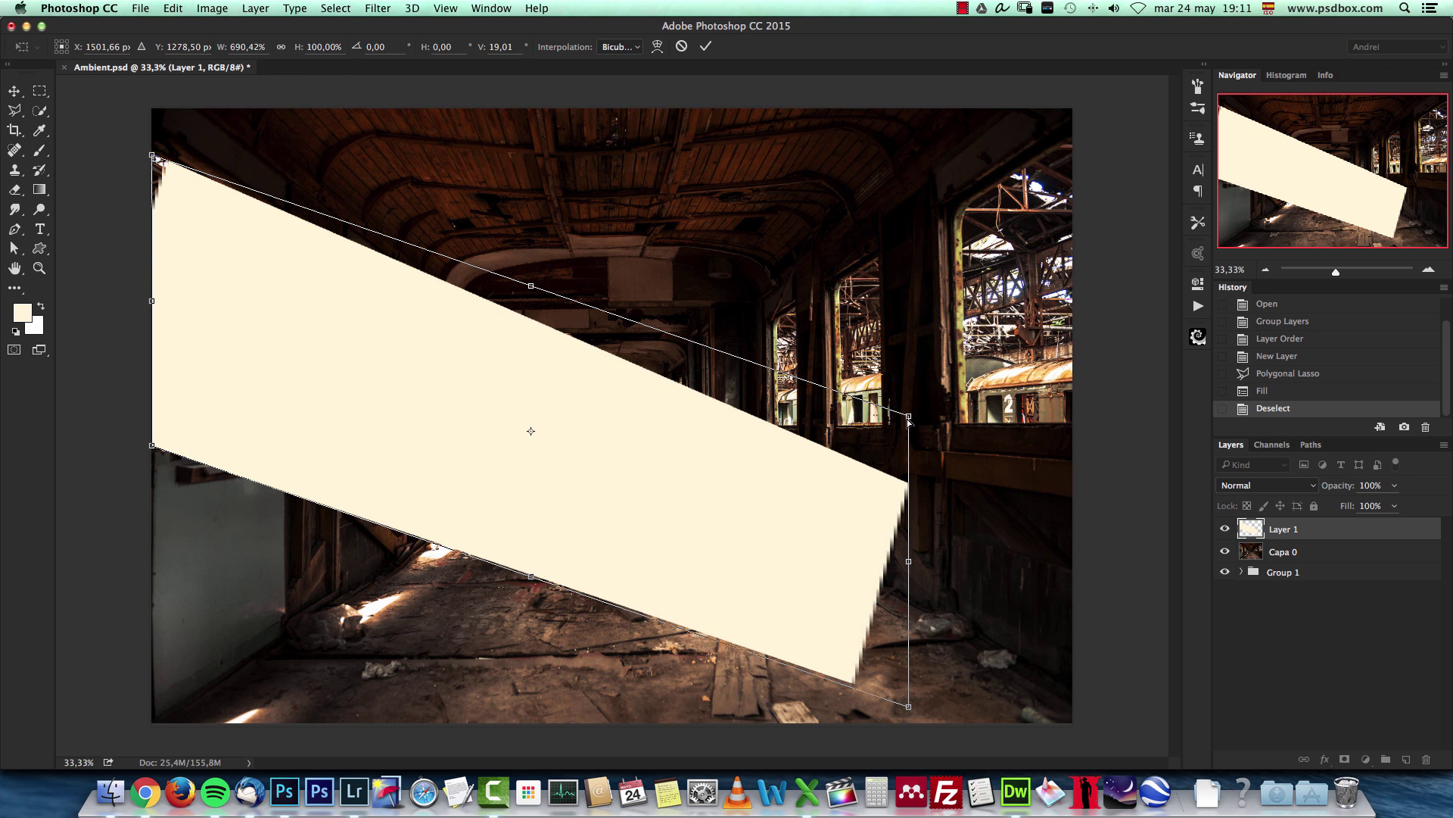
left_click_drag(907, 420, 955, 268)
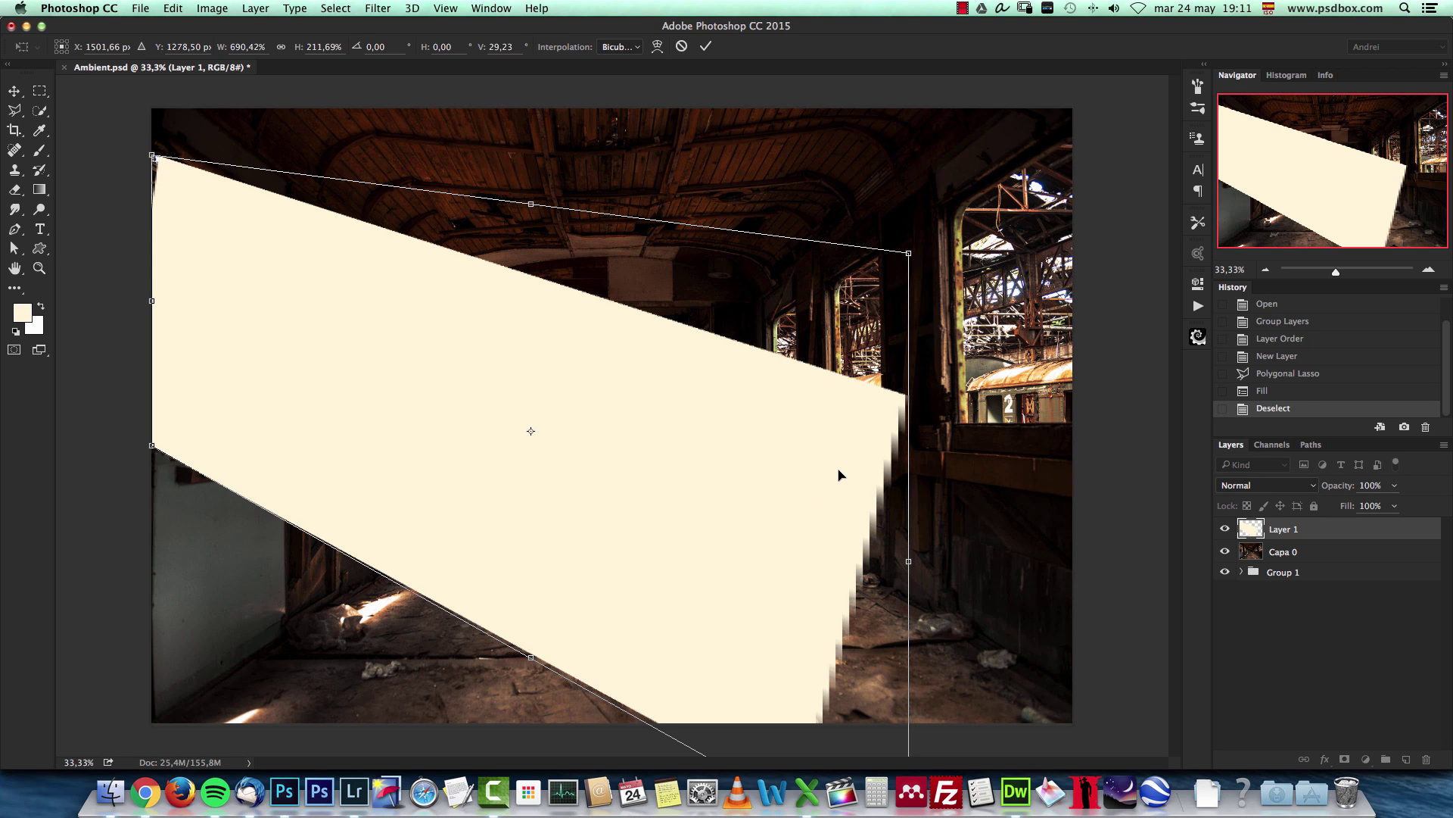
key("Return")
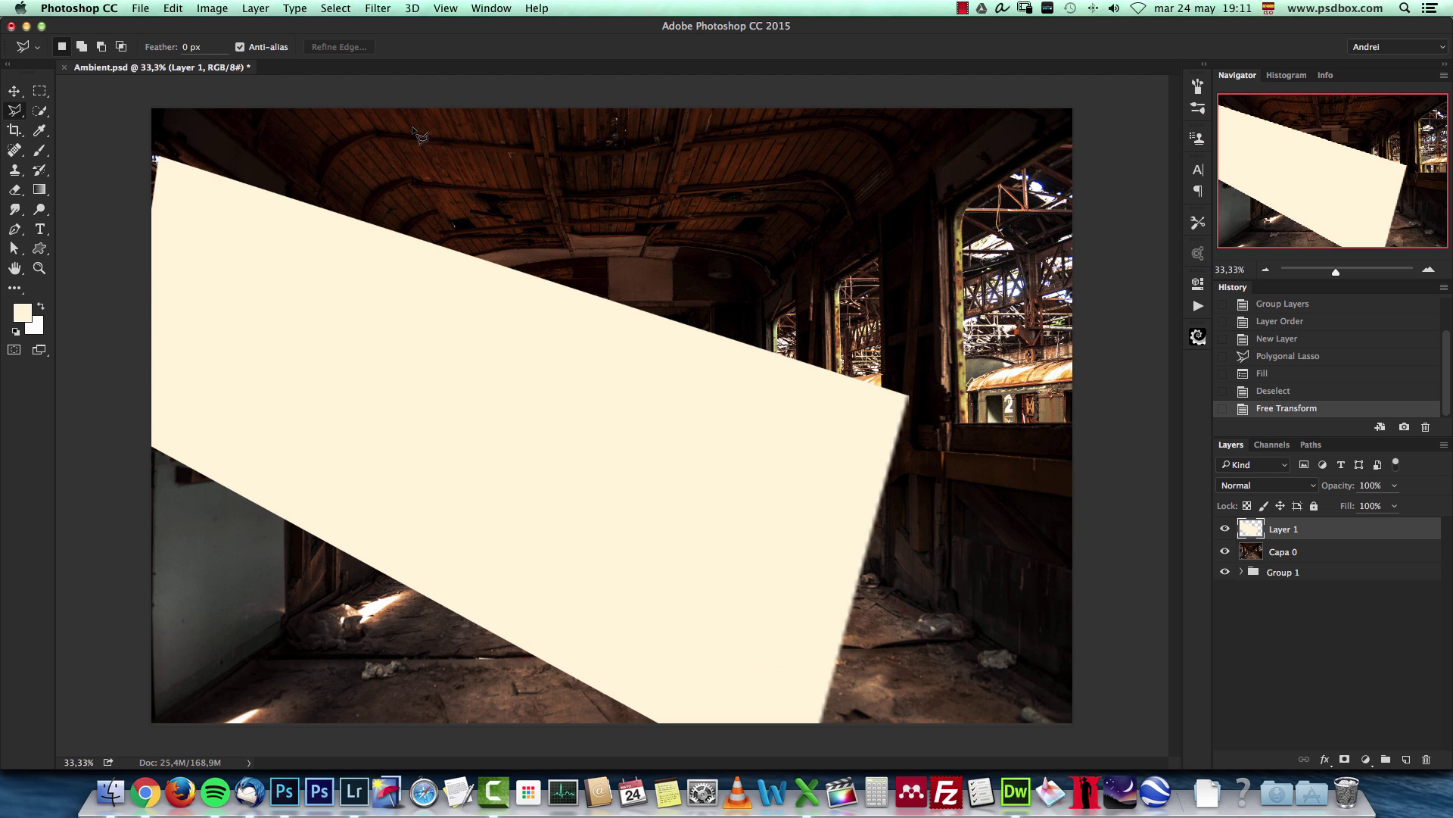
Apply a Box Blur of about 195 px radius to Layer 1's cream beam.
left_click(383, 10)
mouse_move(441, 189)
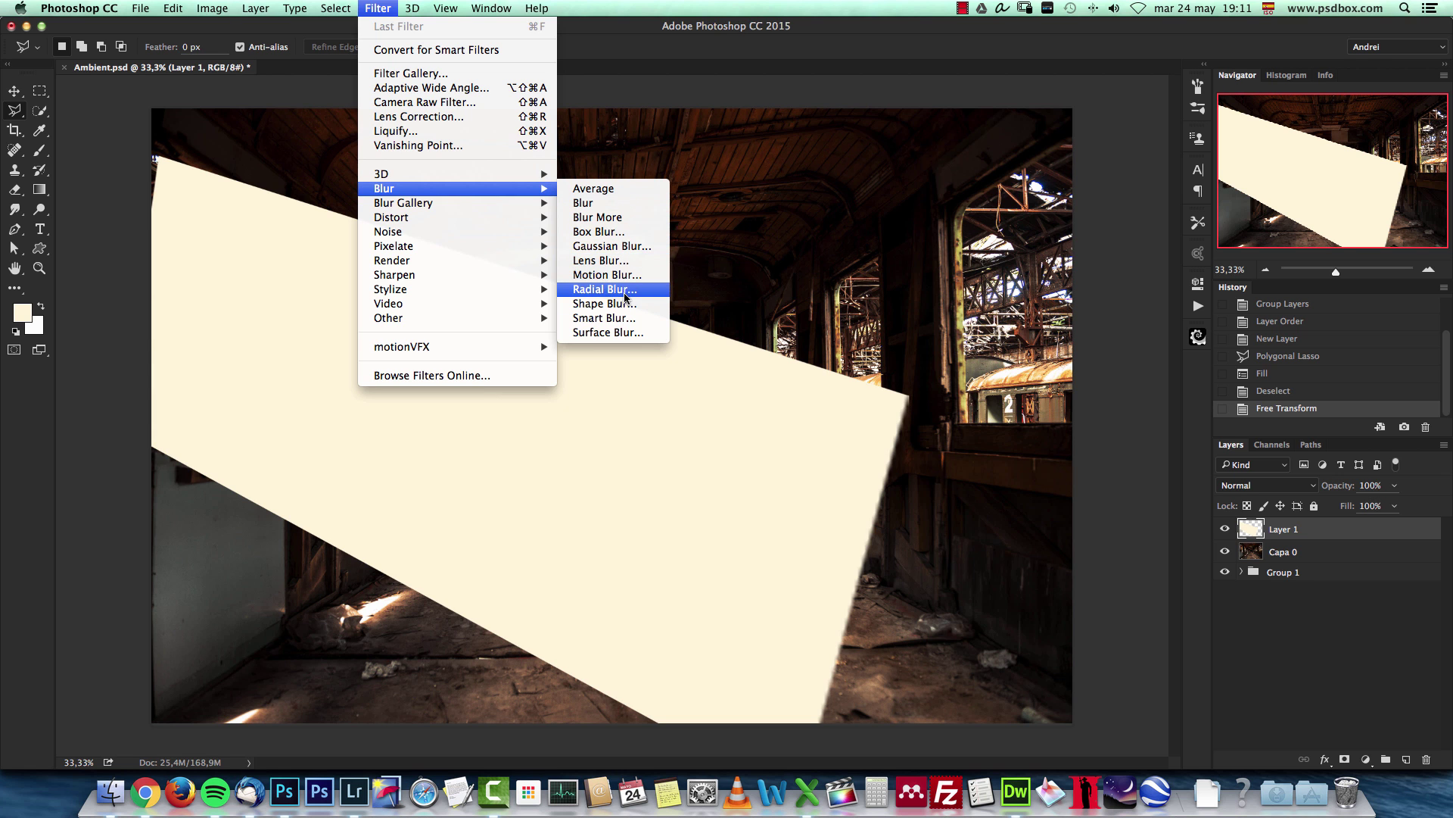
left_click(618, 233)
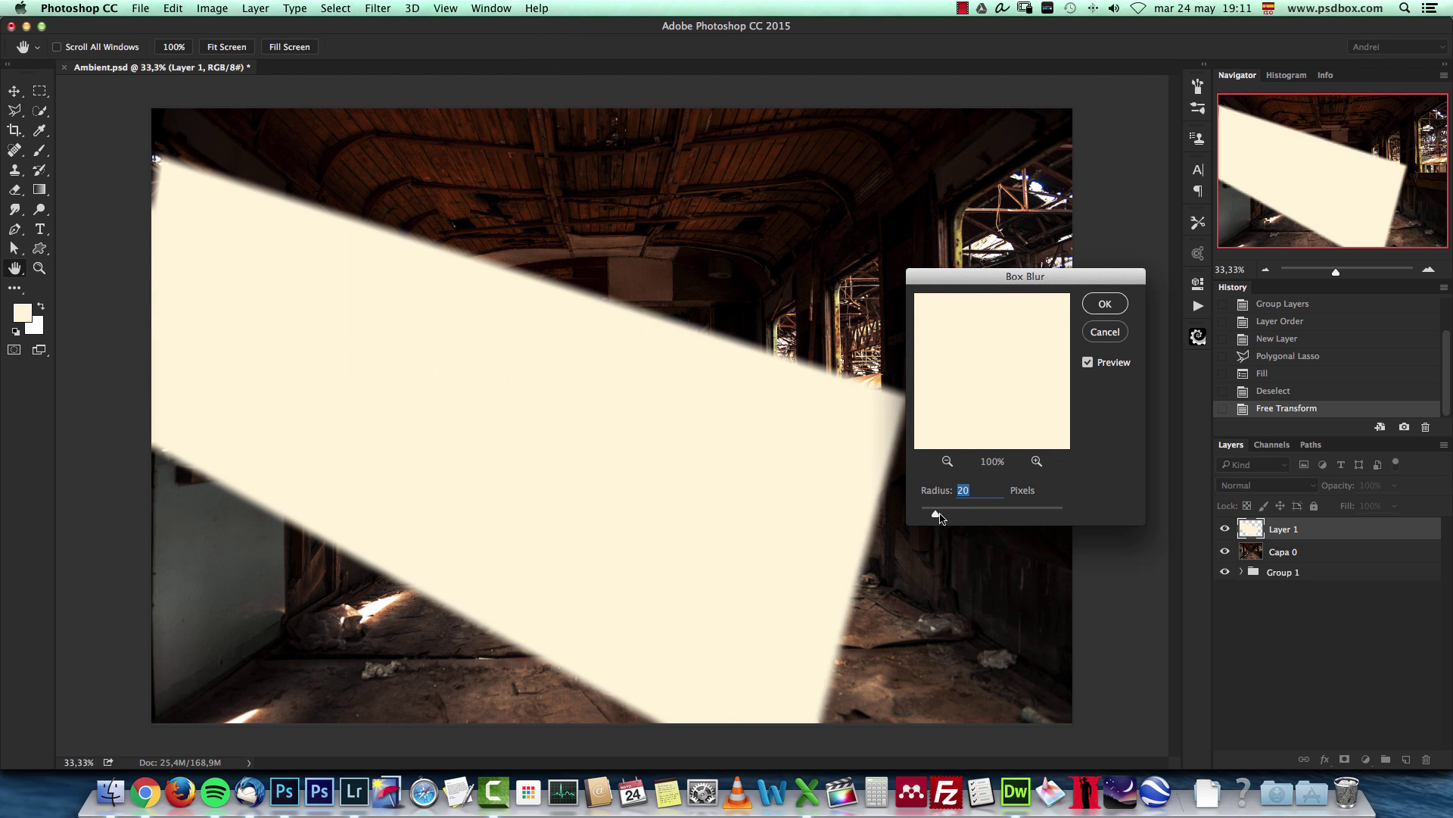
left_click_drag(939, 517, 976, 516)
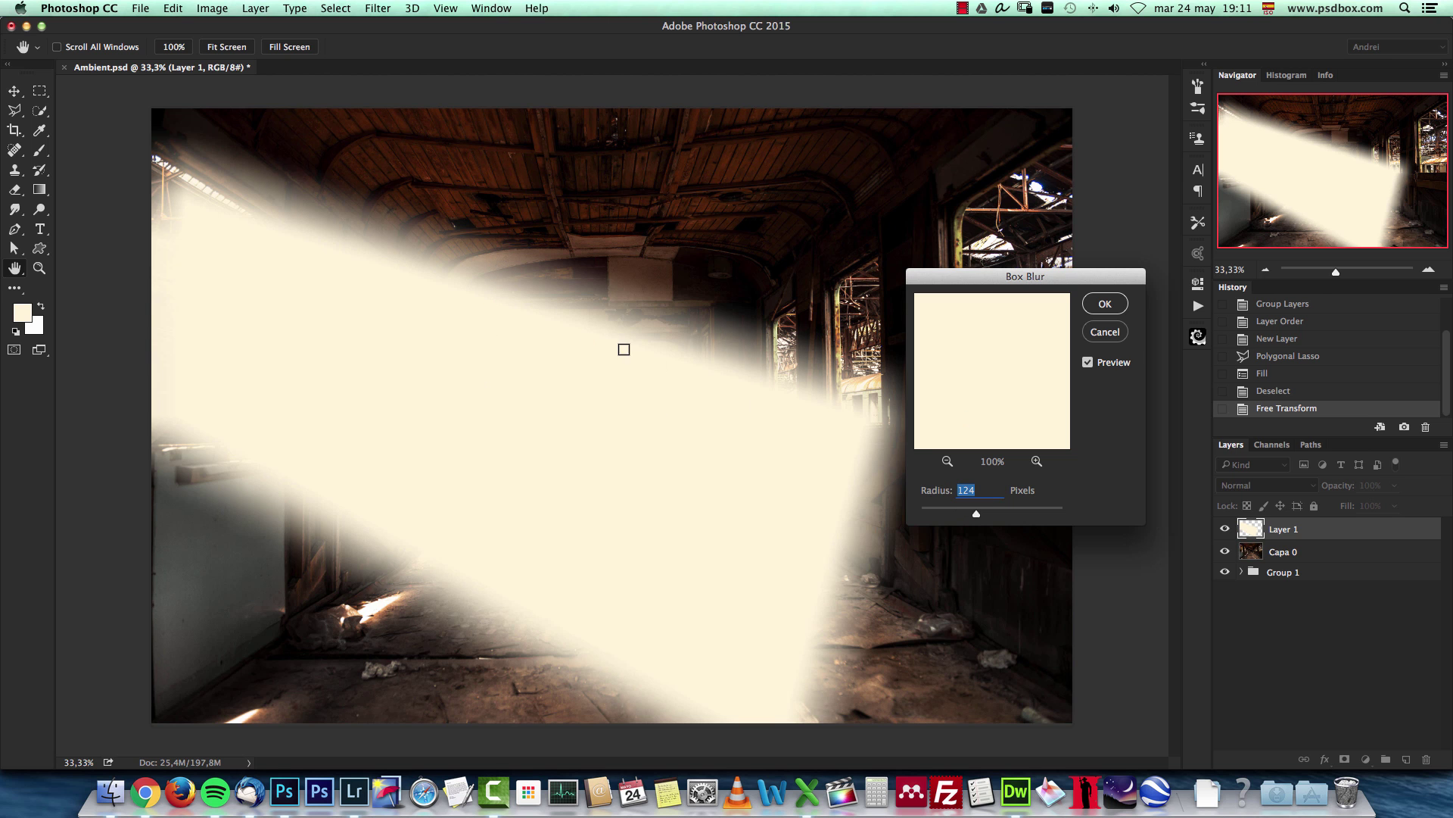
mouse_move(979, 516)
left_mouse_down()
mouse_move(1006, 517)
mouse_move(993, 516)
left_mouse_up()
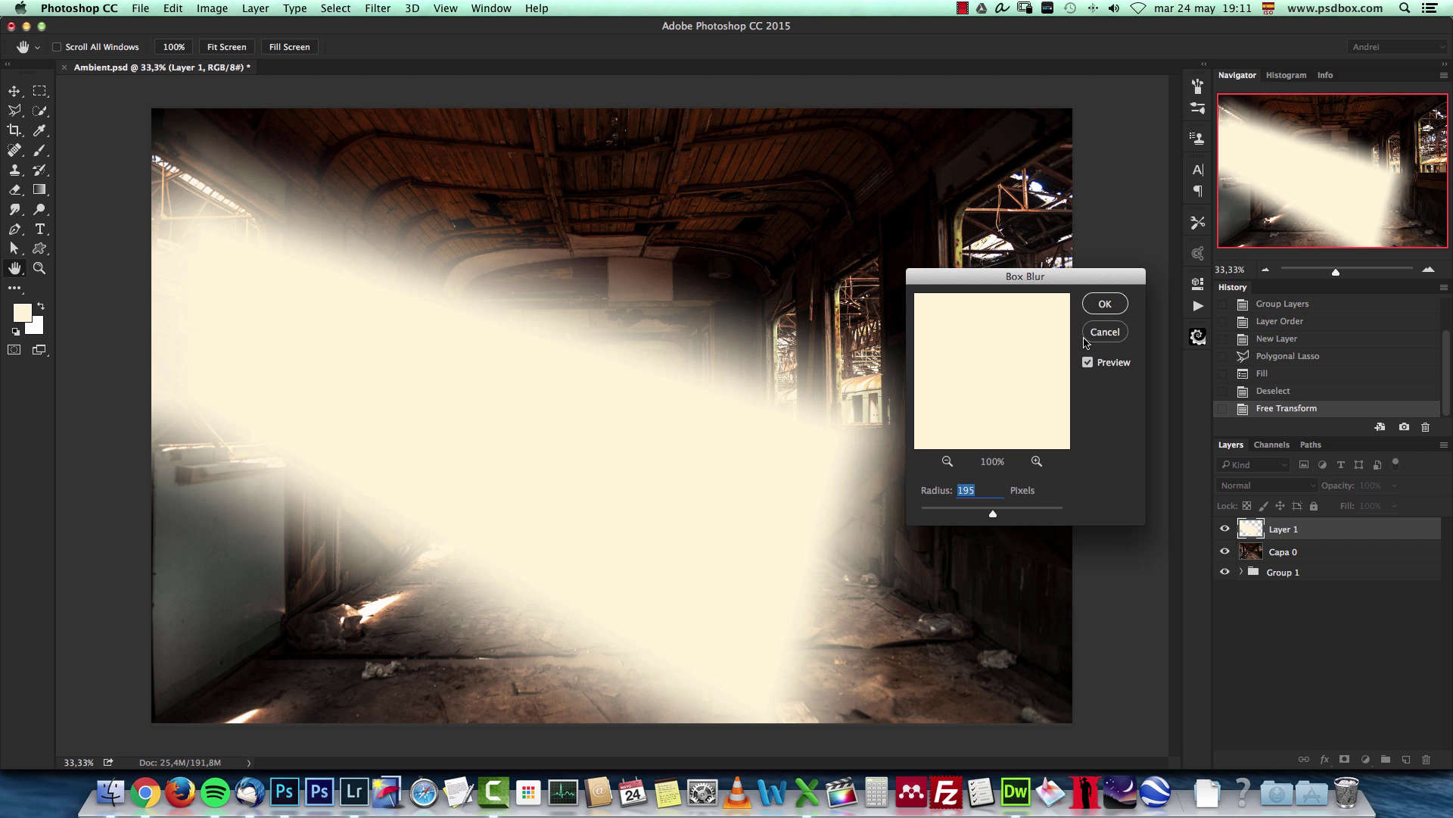
left_click(1104, 304)
key("l")
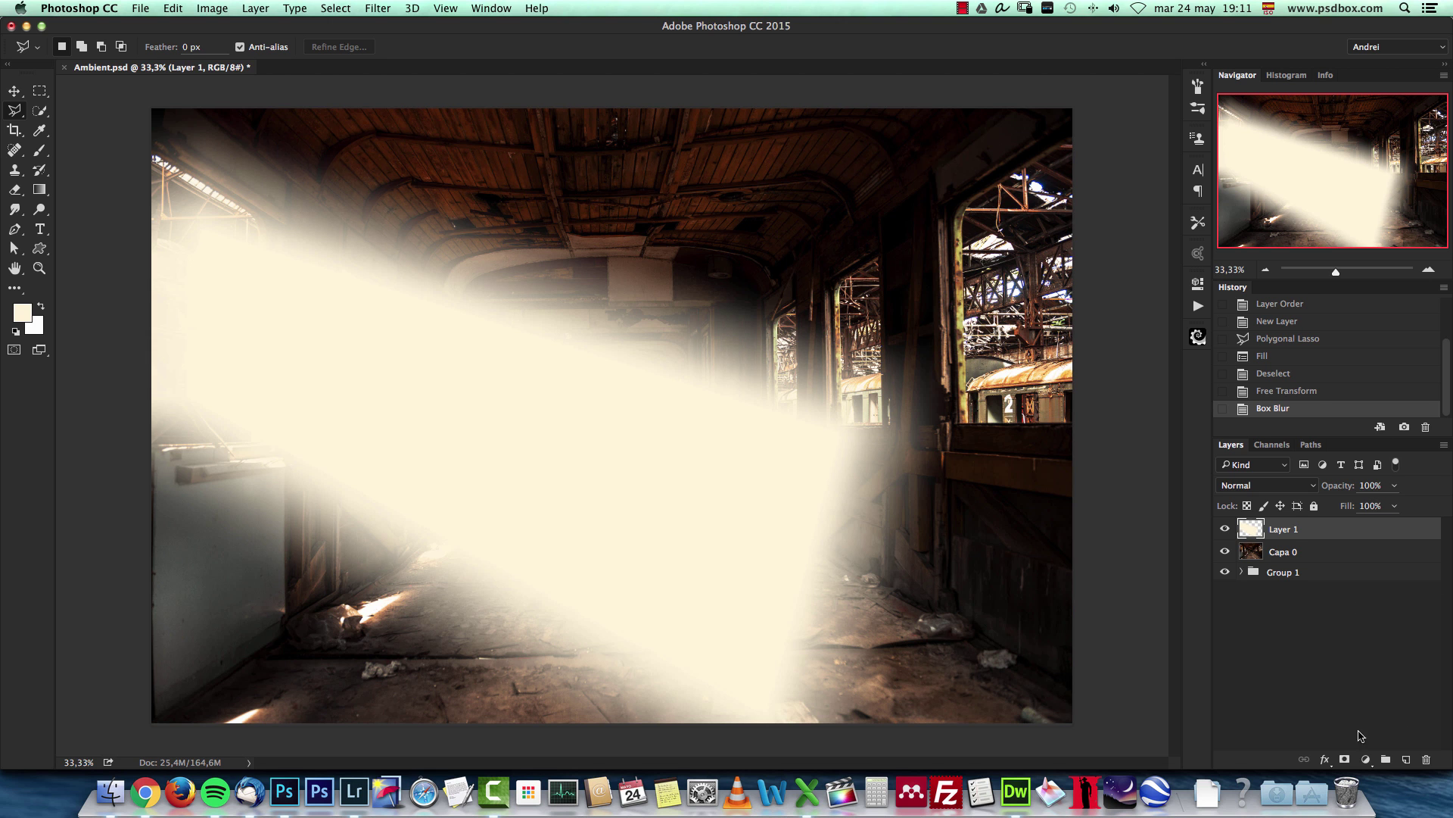
Fade Layer 1's beam with a diagonal gradient layer mask and nudge it slightly right.
left_click(1346, 759)
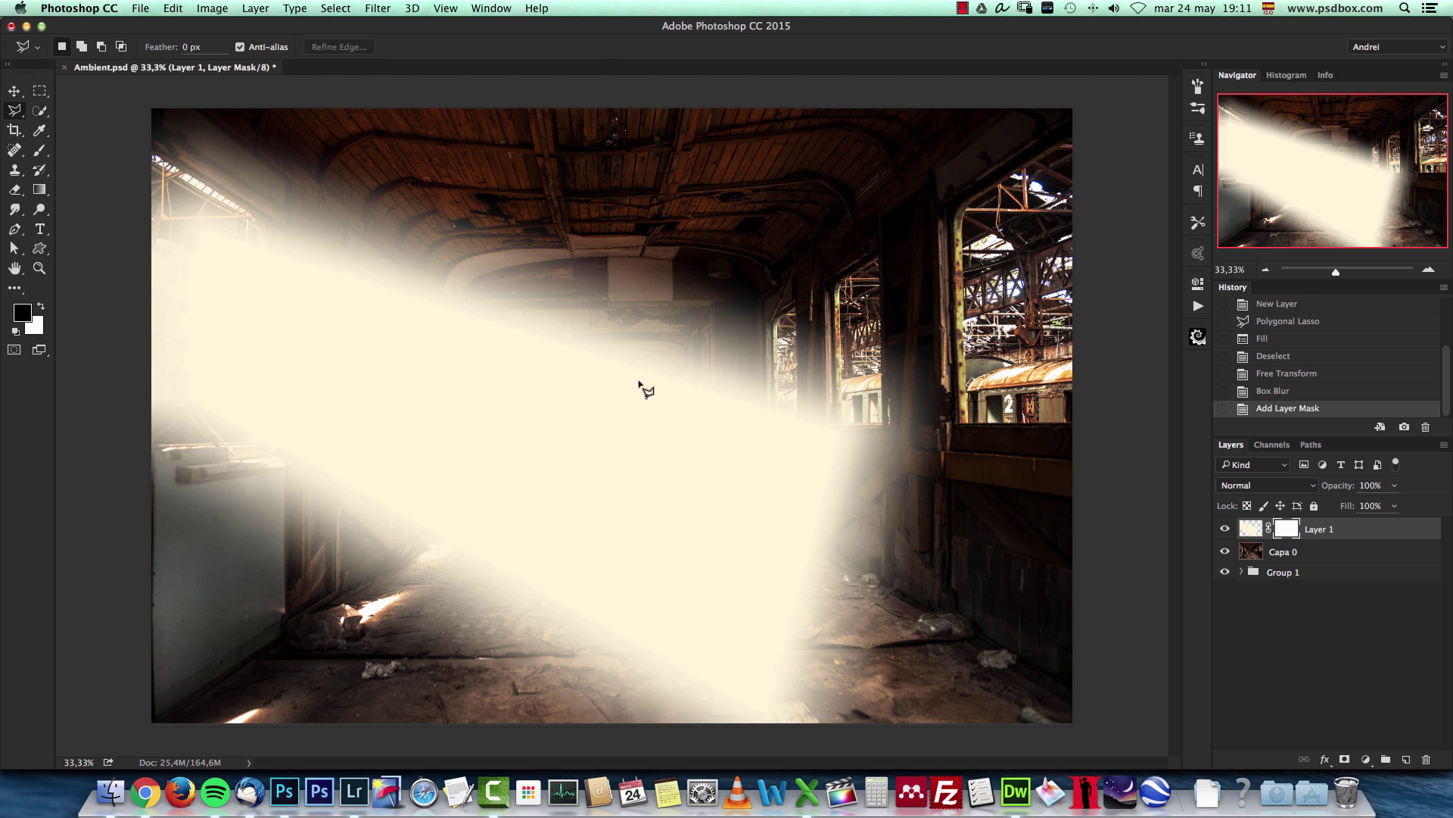
left_click(41, 189)
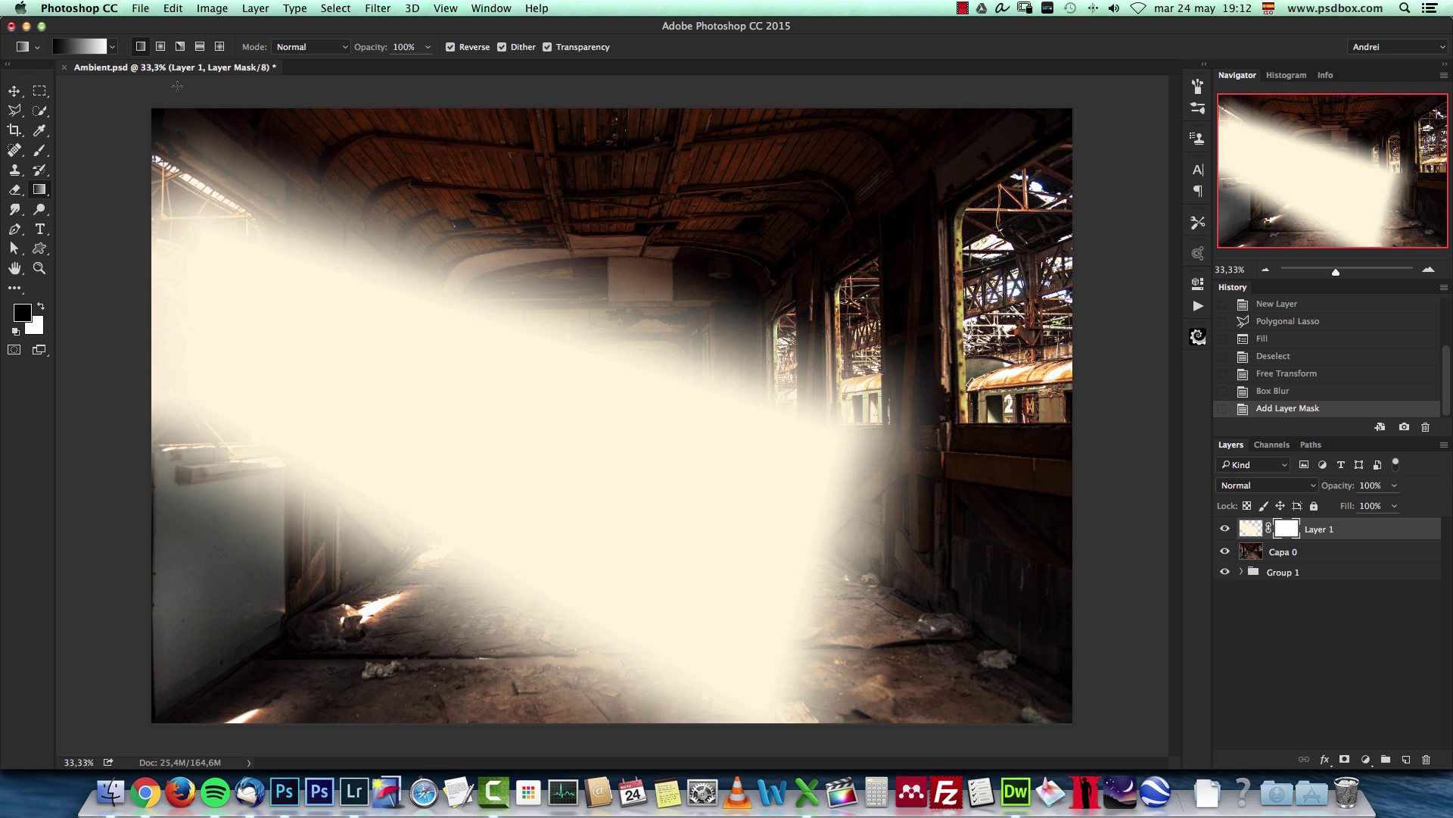
left_click_drag(150, 224, 976, 632)
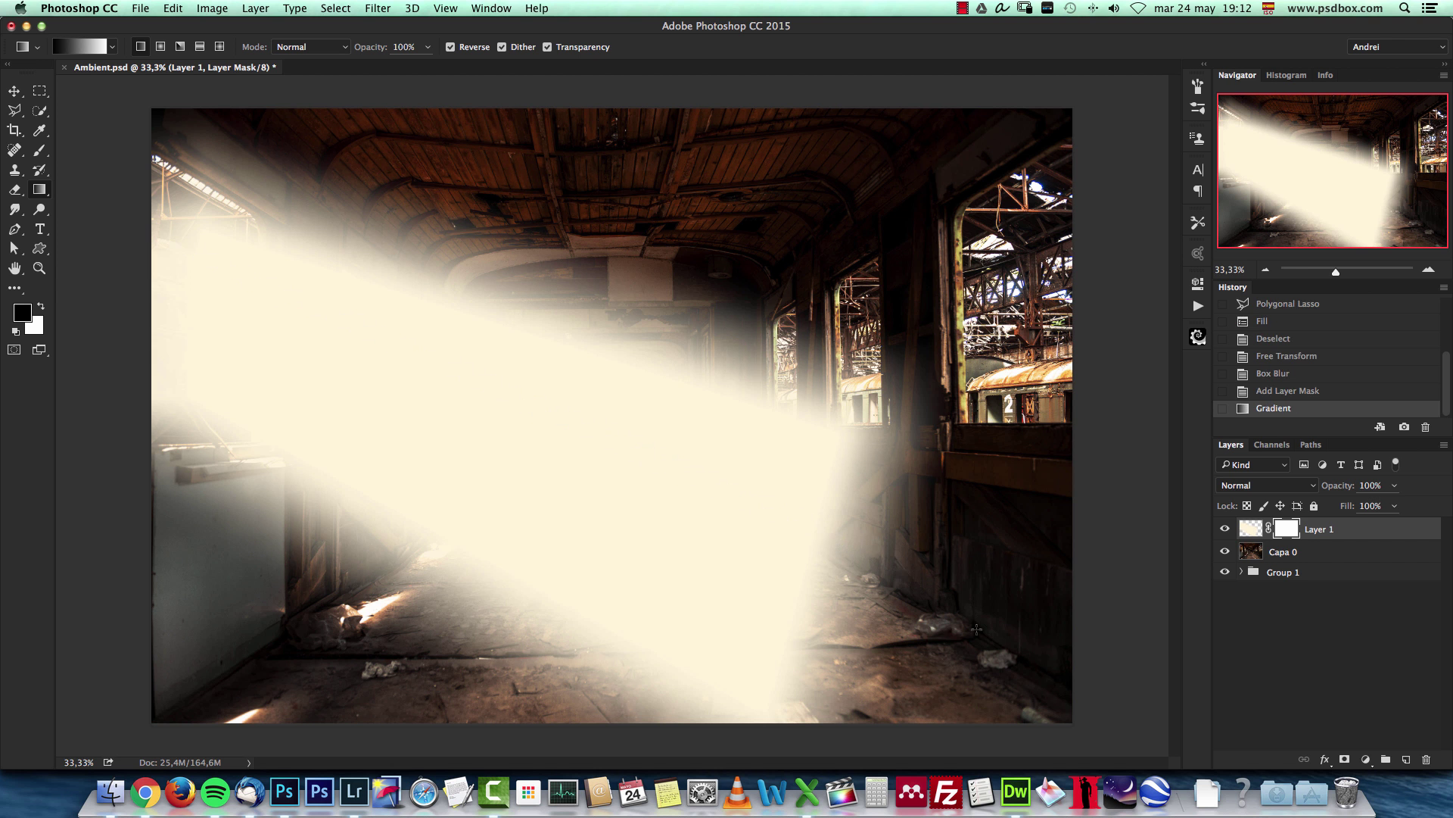
left_click_drag(152, 211, 913, 620)
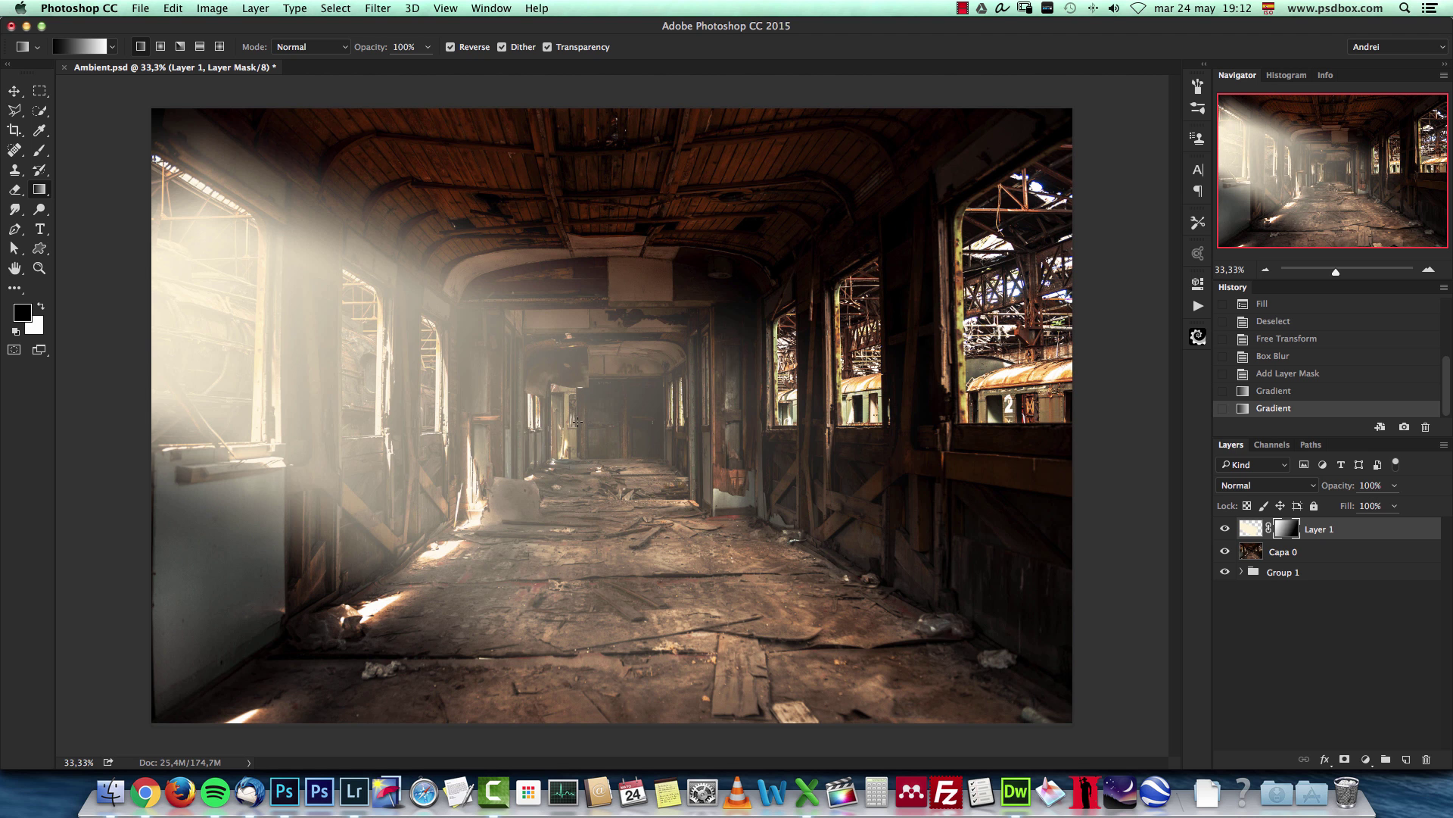
key("v")
left_click_drag(540, 304, 586, 310)
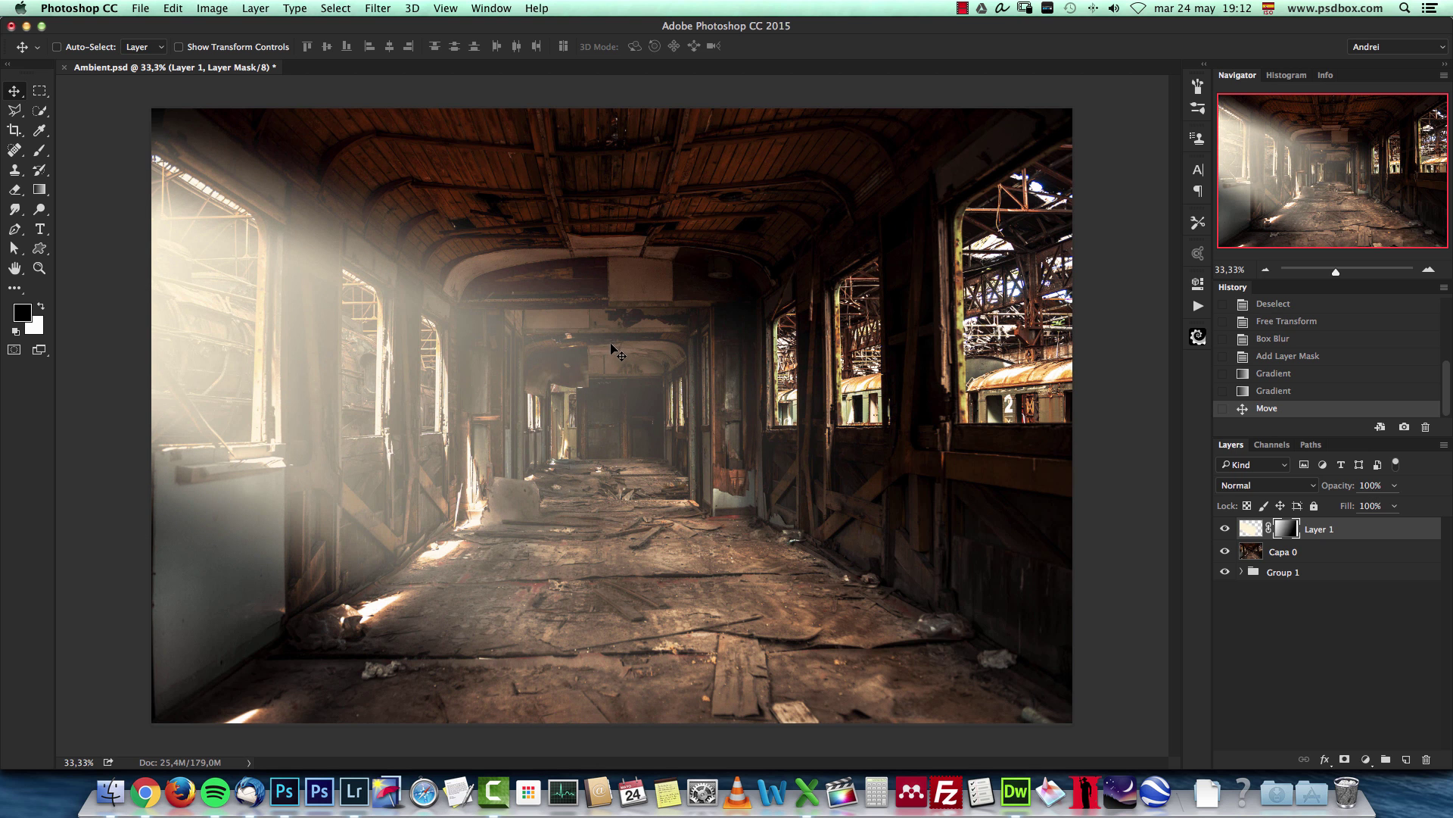
Start entering 50% as Layer 1's opacity, correcting the mistyped 52.
key("Return")
type("52")
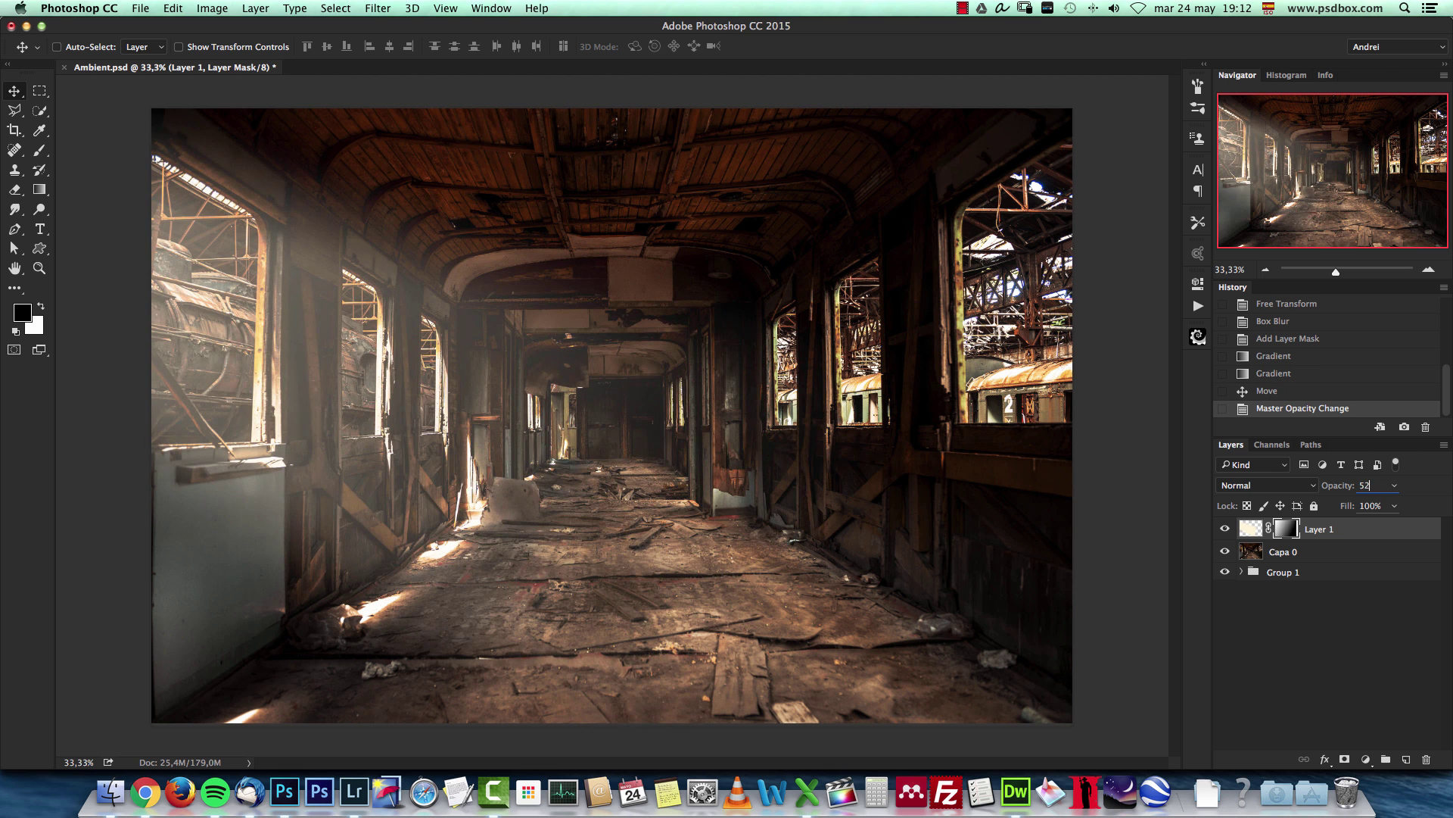
key("BackSpace")
Finish Layer 1's opacity at 50% and add a new Layer 2, zoomed on the left window.
type("0")
left_click(1405, 759)
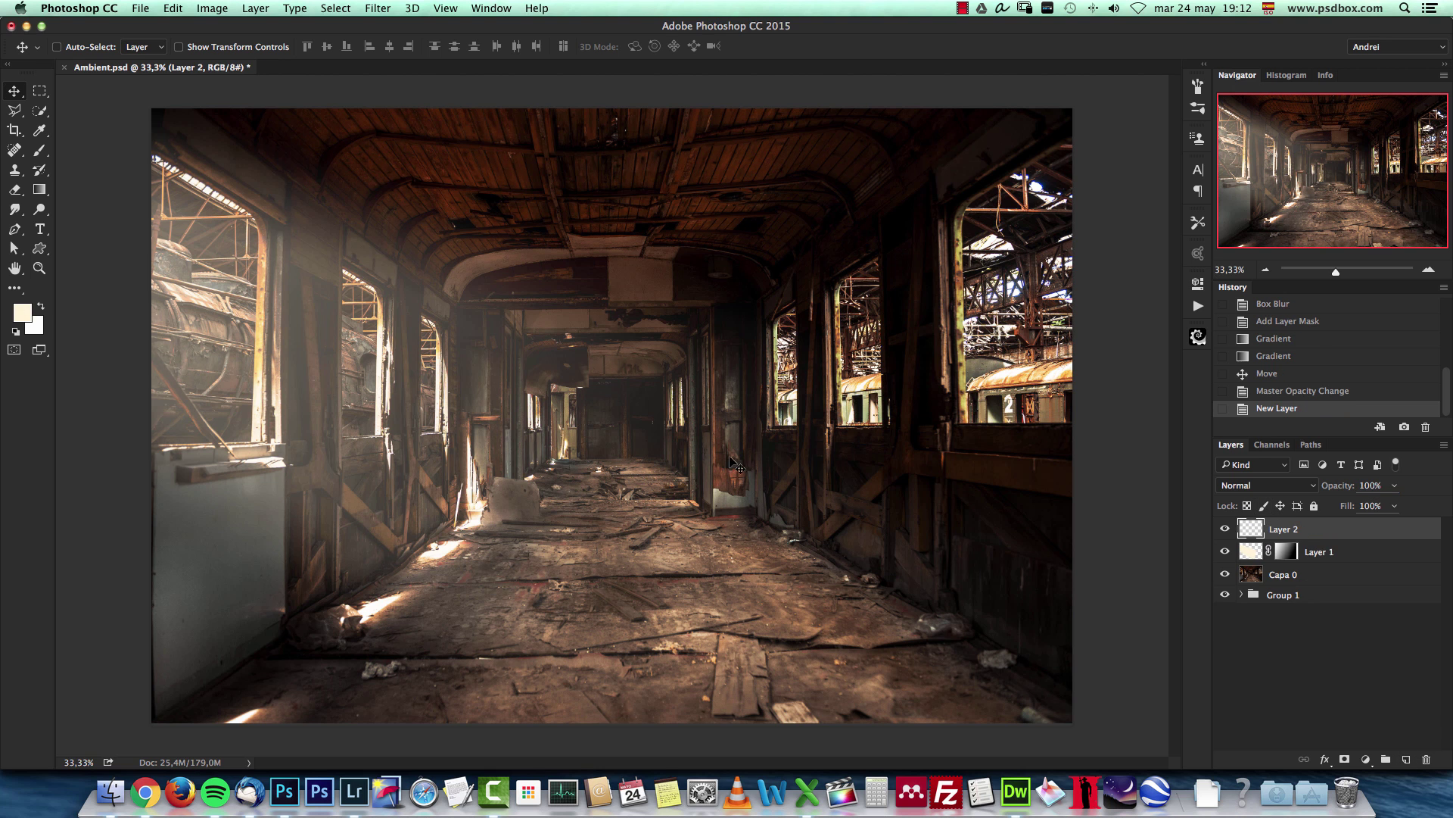
left_click(1428, 269)
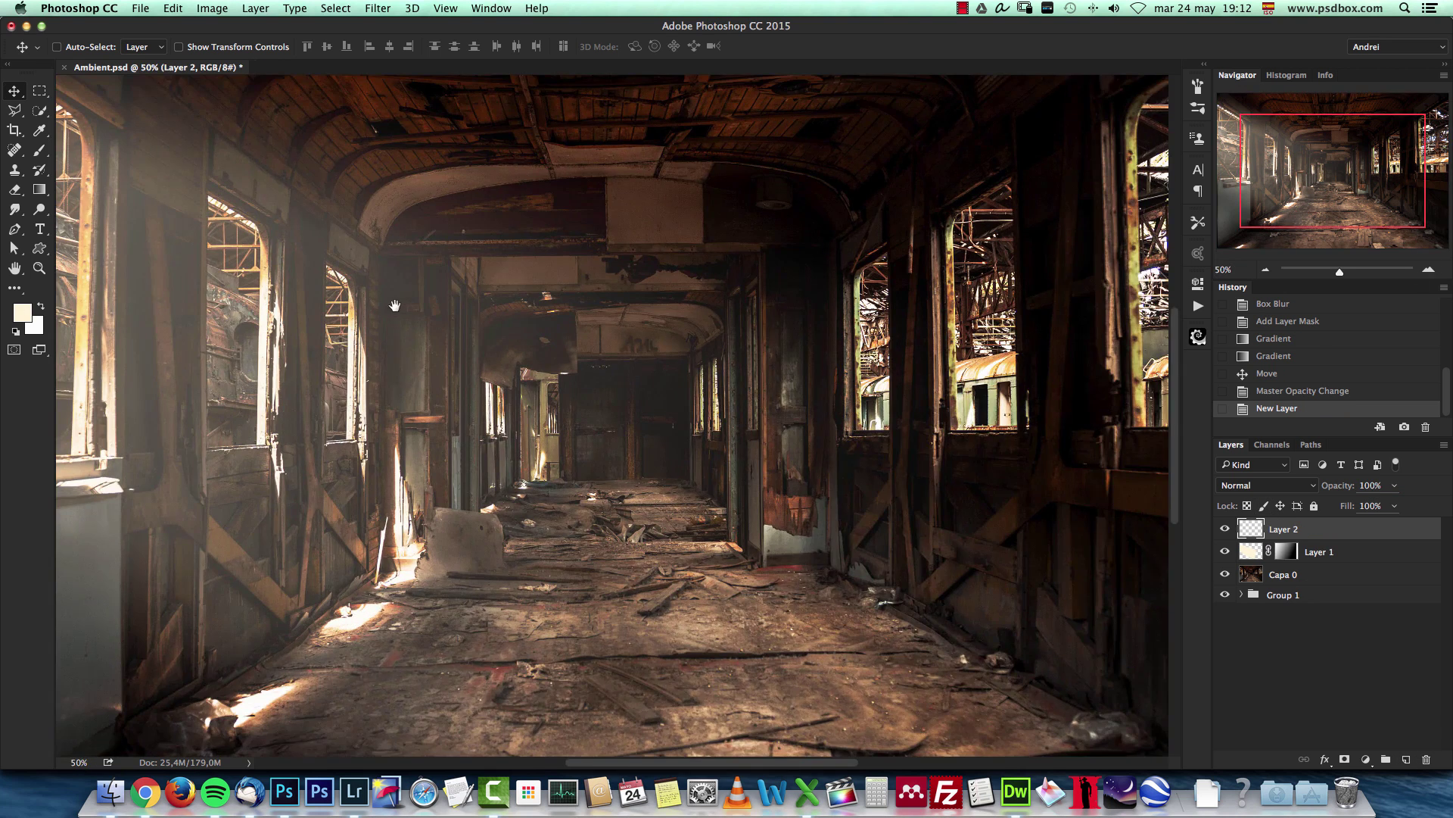
scroll(261, 224, "up", 5)
scroll(262, 224, "left", 5)
Outline the tall left window opening and fill it with cream on Layer 2.
key("l")
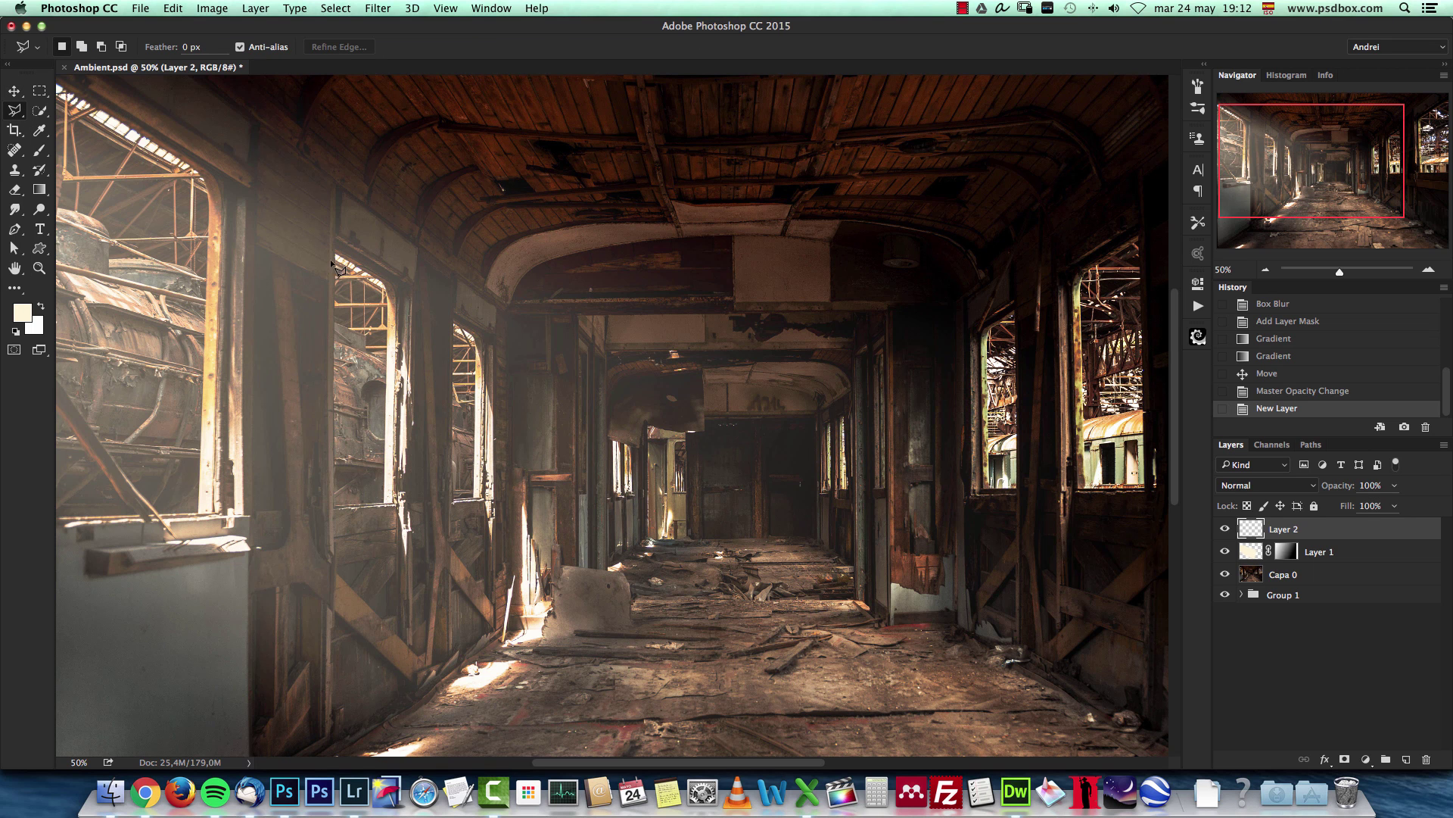
left_click(336, 254)
left_click(336, 507)
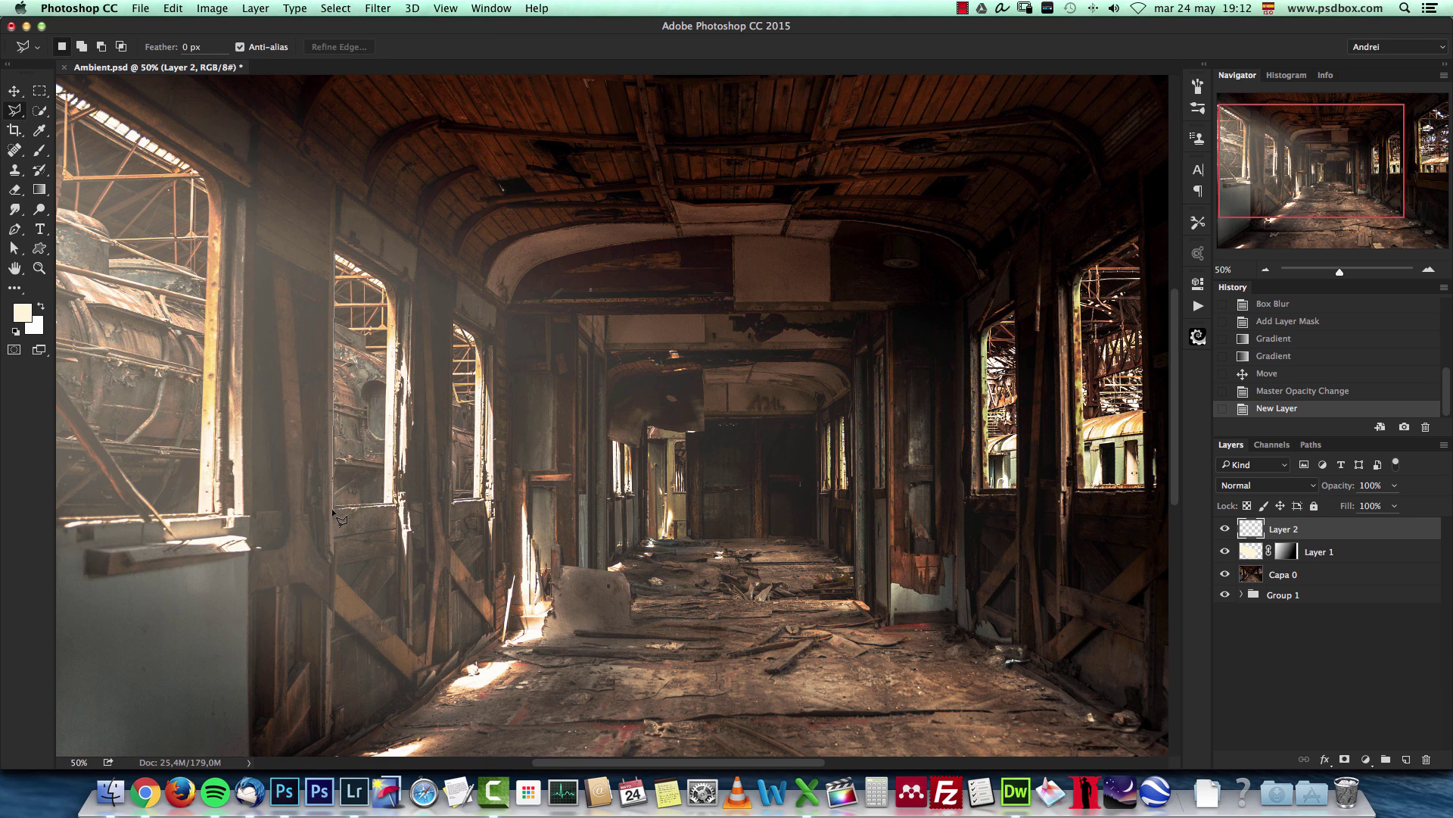
left_click(392, 505)
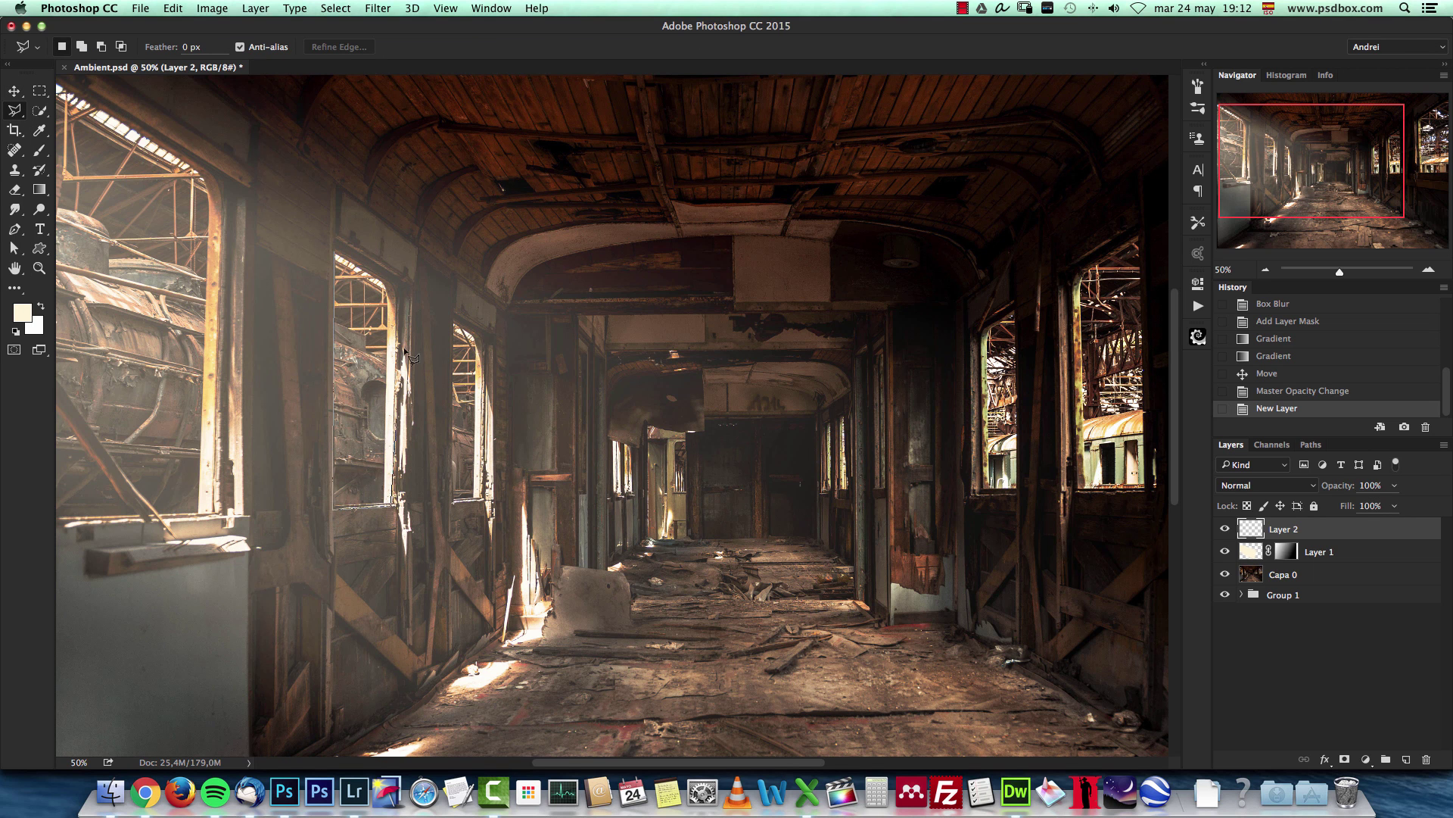
double_click(388, 283)
key("alt+BackSpace")
key("super+d")
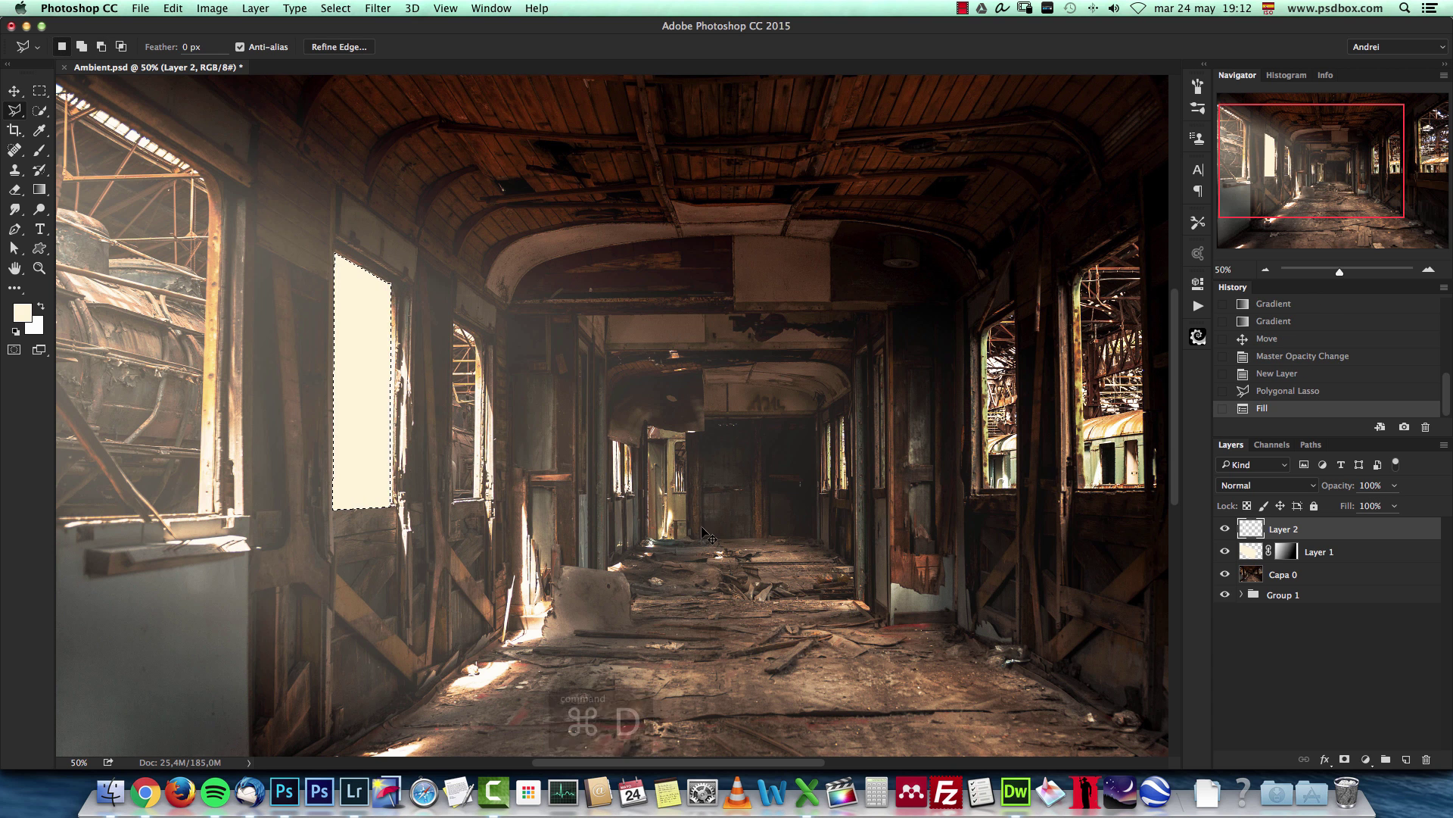
key("super+t")
Stretch Layer 2's cream shape in perspective across the carriage to the right.
right_click(372, 337)
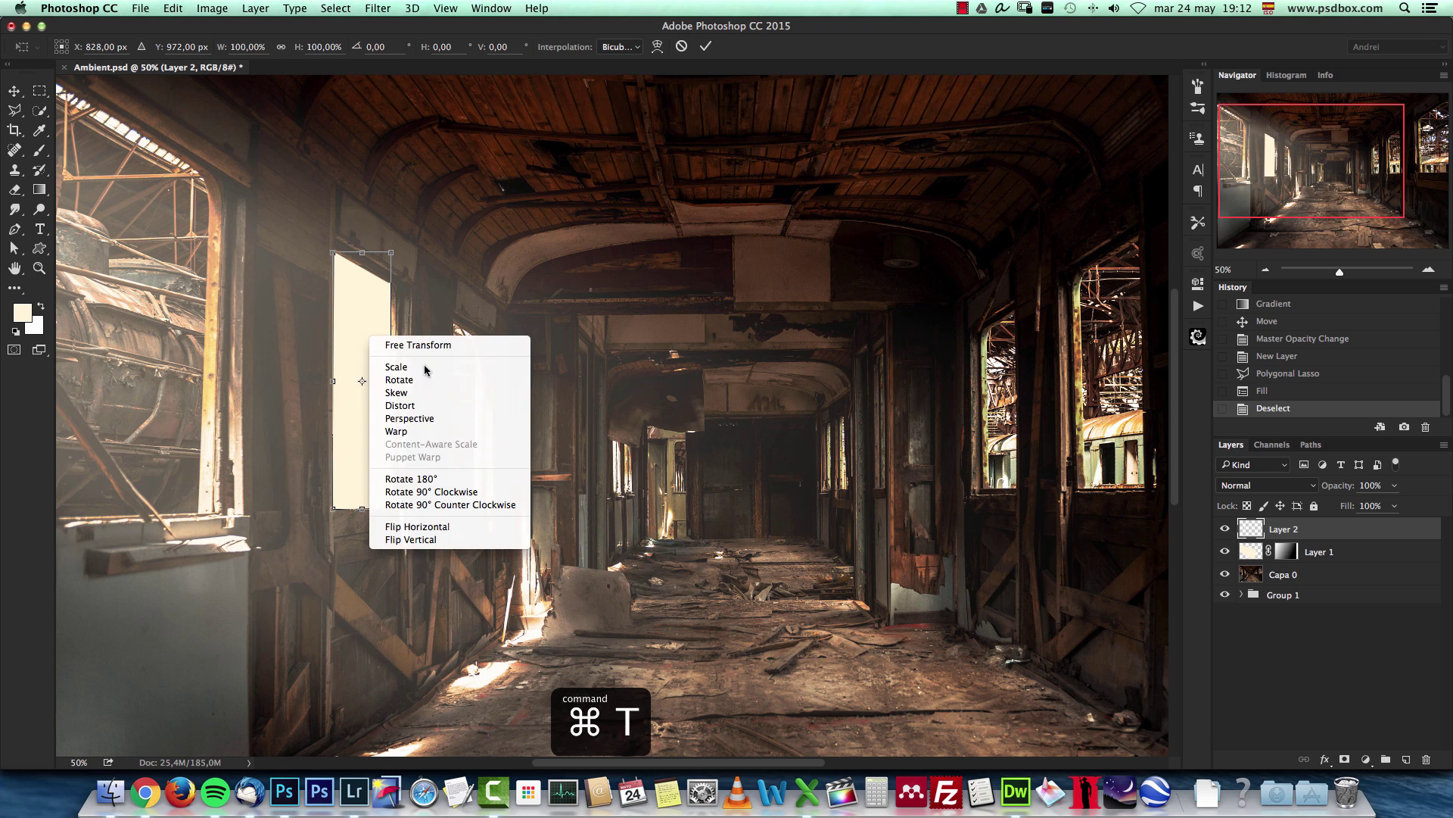
left_click(449, 417)
left_click_drag(393, 384, 1045, 632)
left_click_drag(603, 451, 578, 441)
Raise and tilt the beam's right edge, then commit the transform.
right_click(988, 524)
left_click(1029, 593)
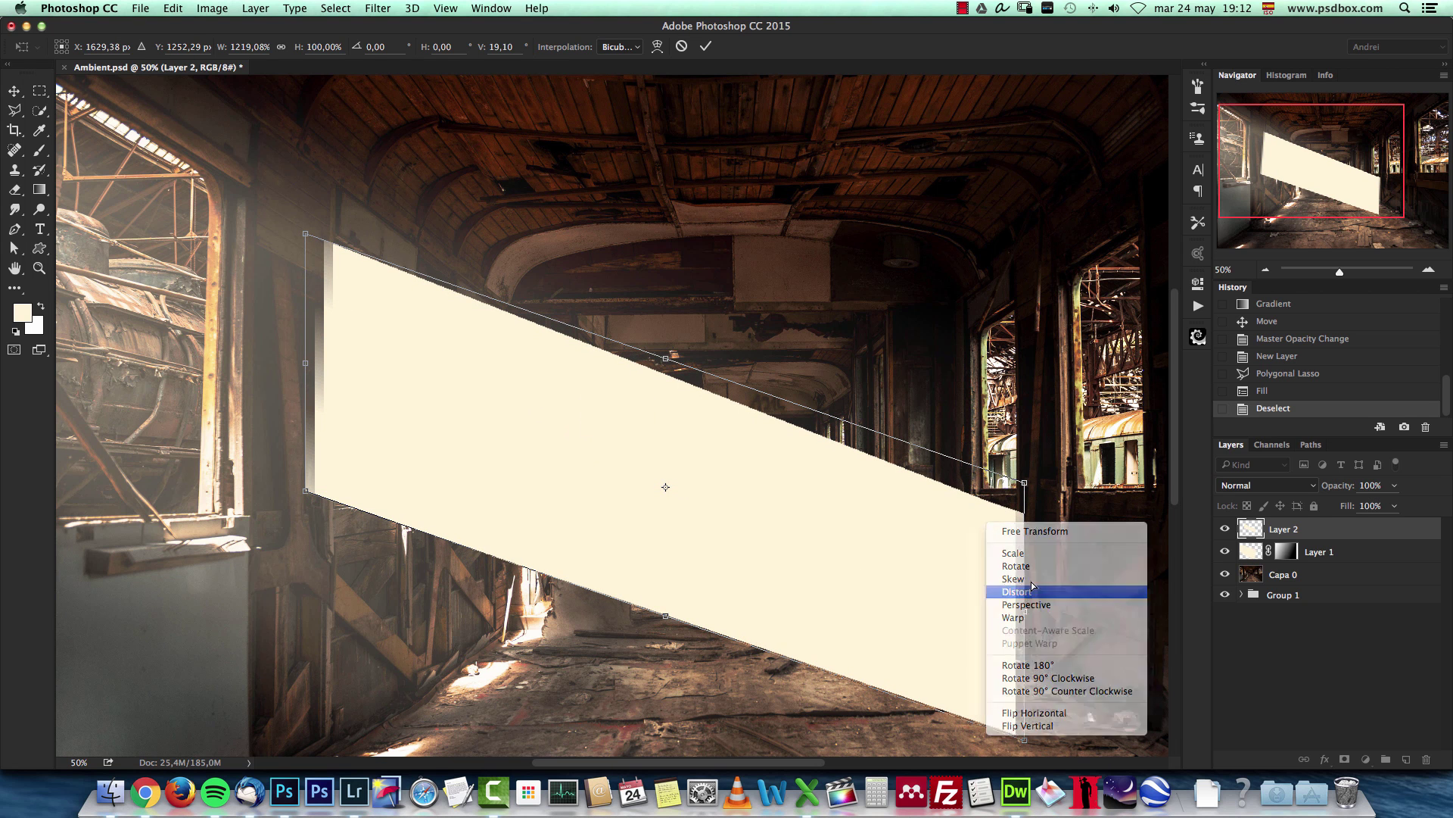
right_click(1009, 524)
left_click(1029, 616)
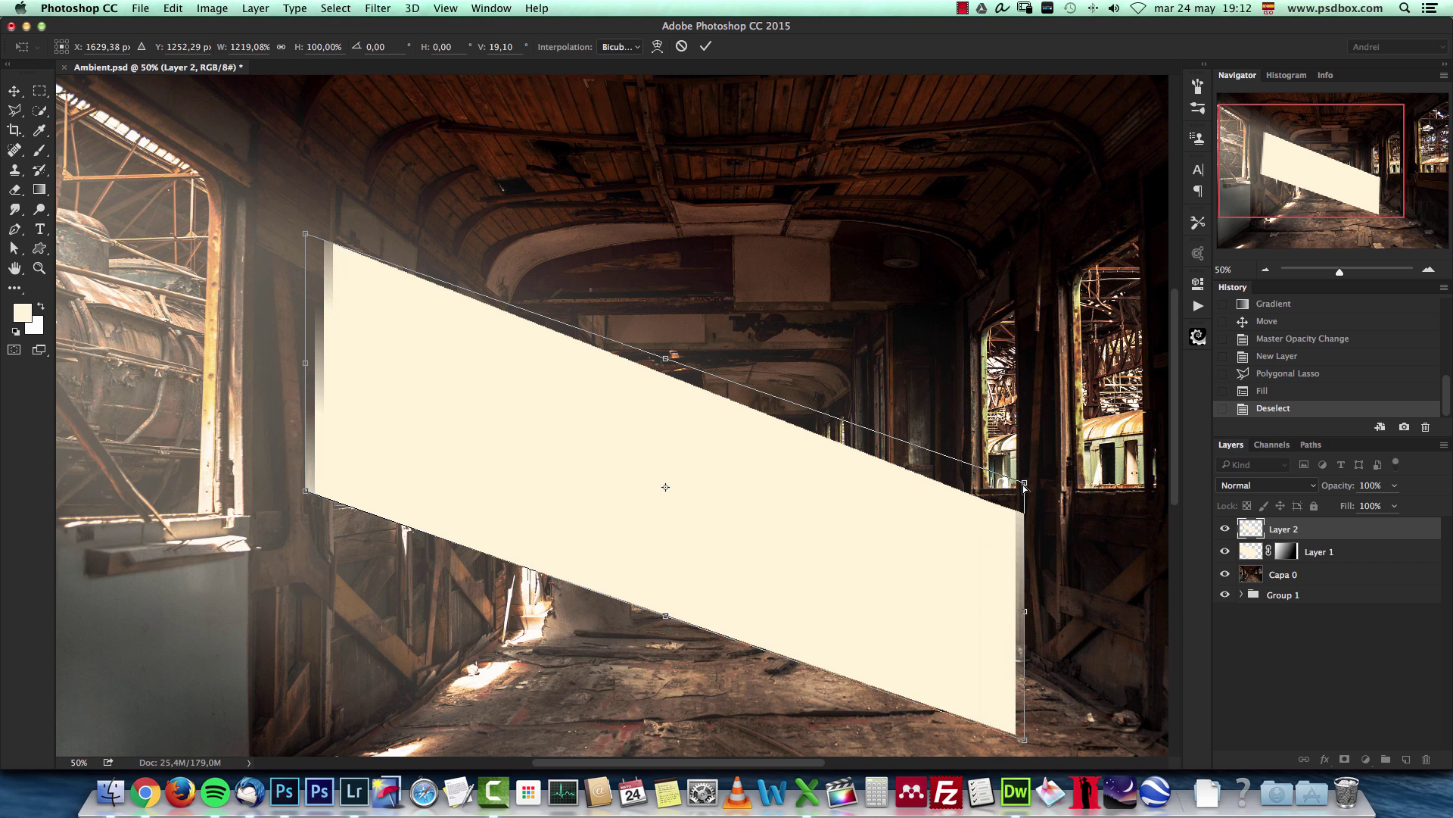
left_click_drag(1024, 482, 1024, 406)
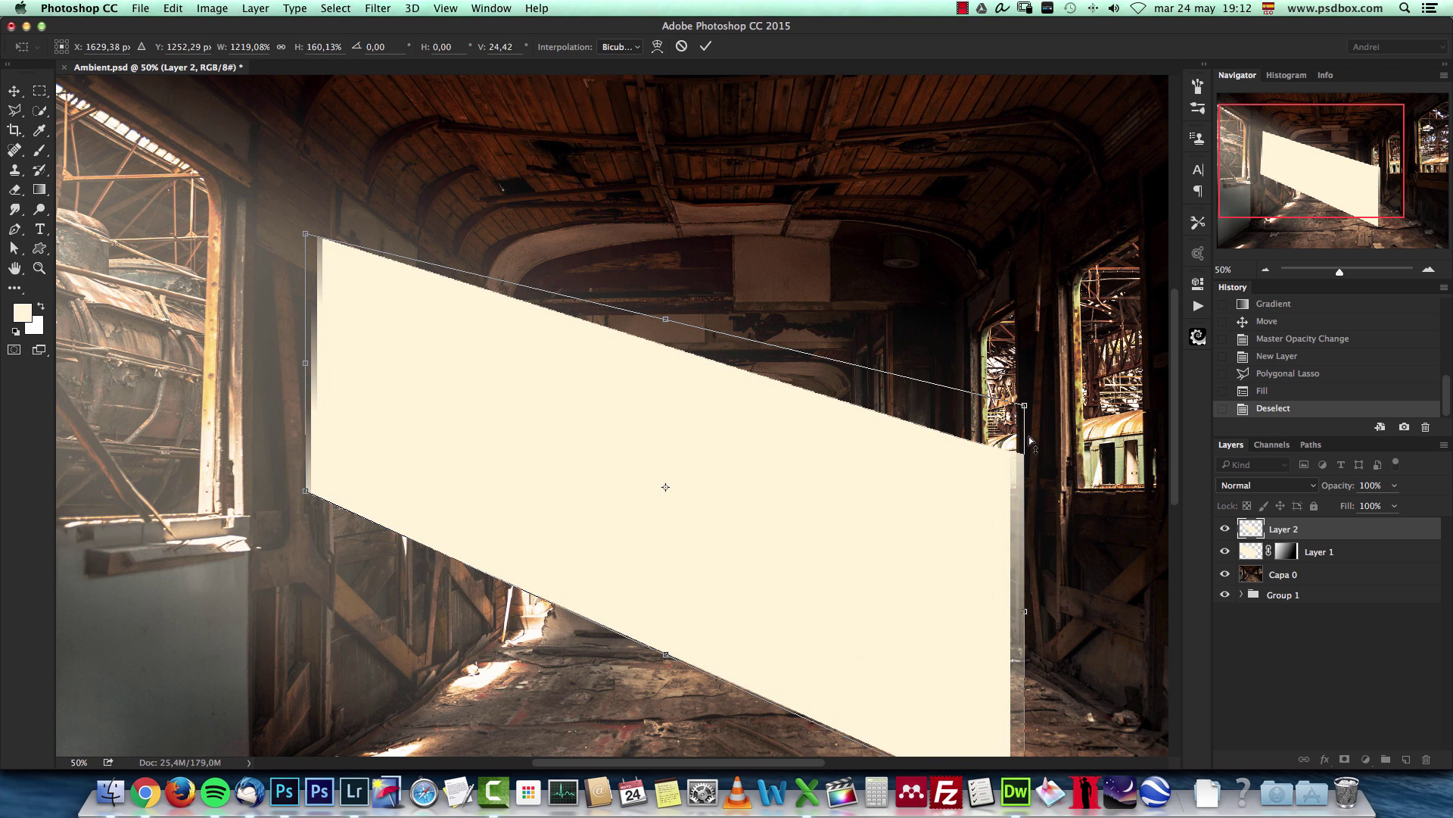
left_click_drag(1026, 611, 1027, 581)
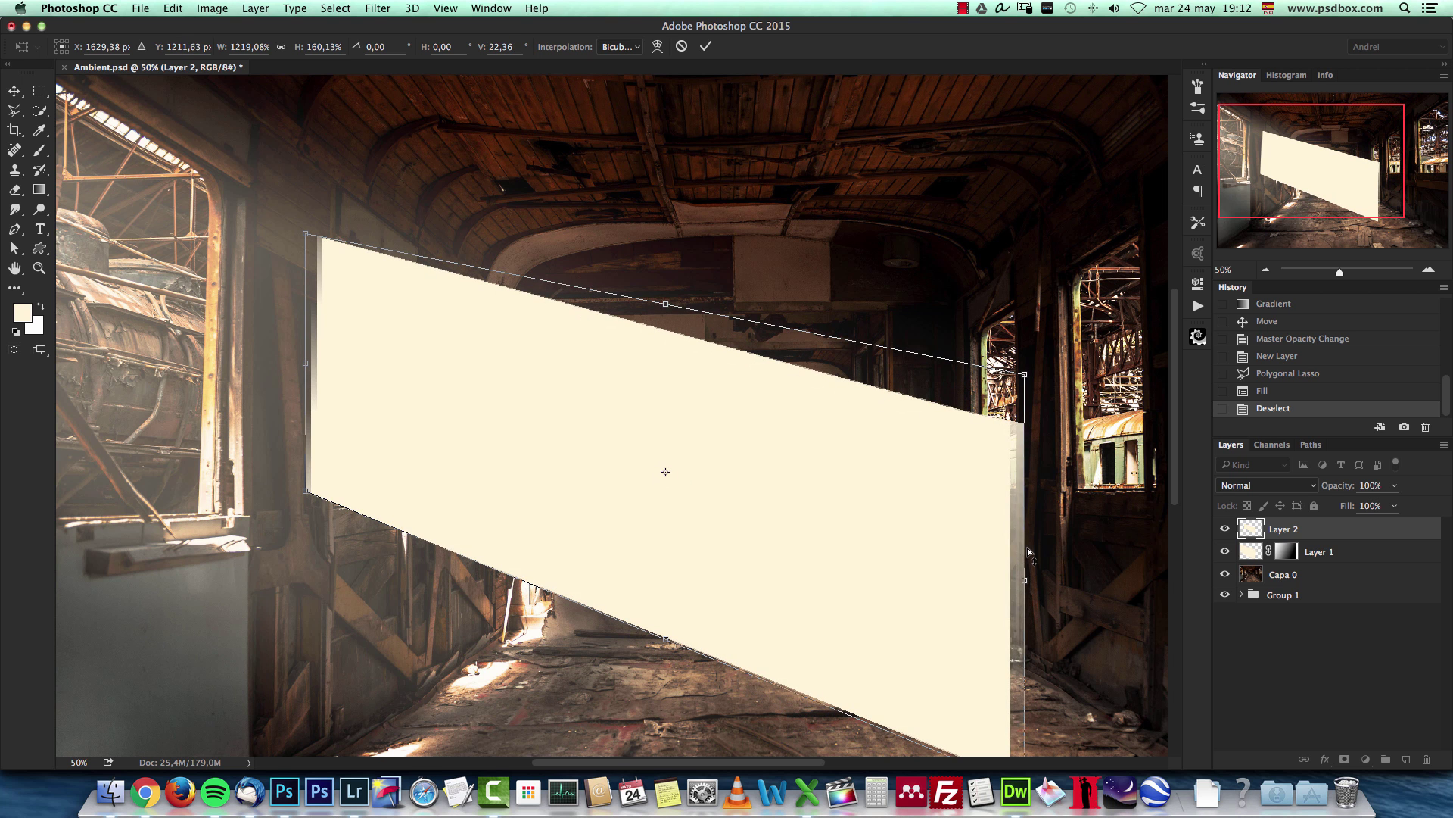
key("Return")
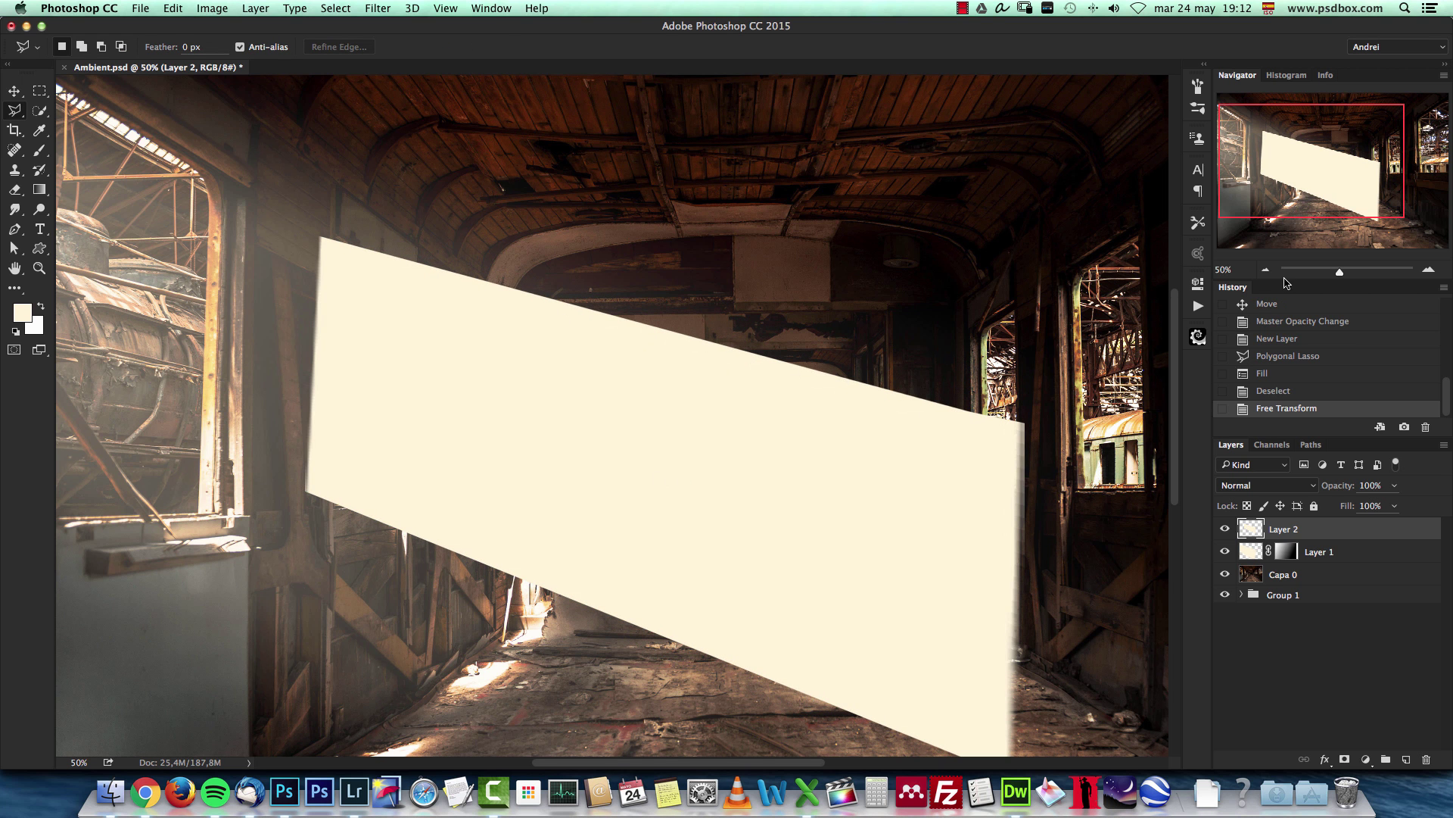
left_click(1266, 270)
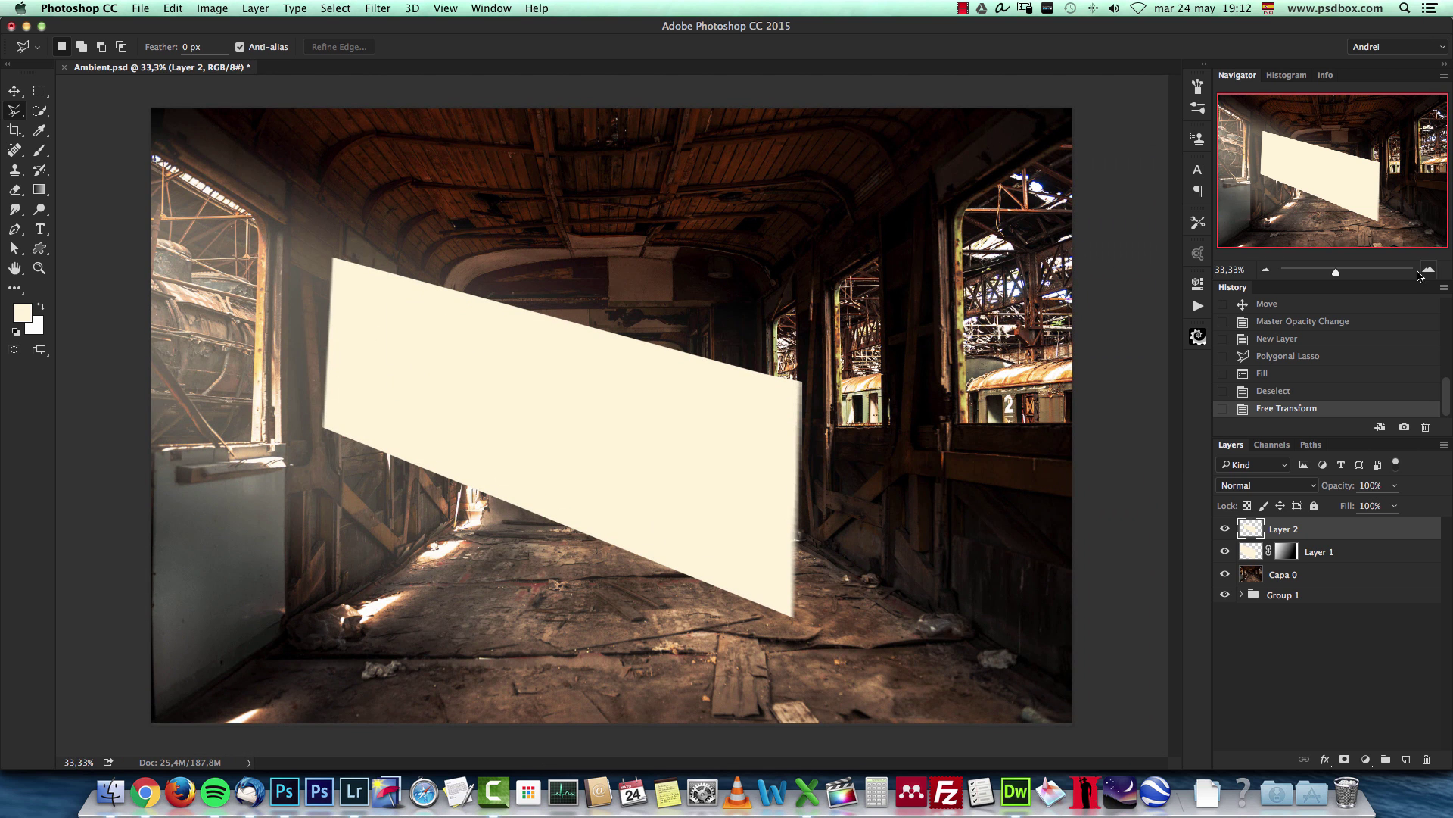
left_click(1423, 270)
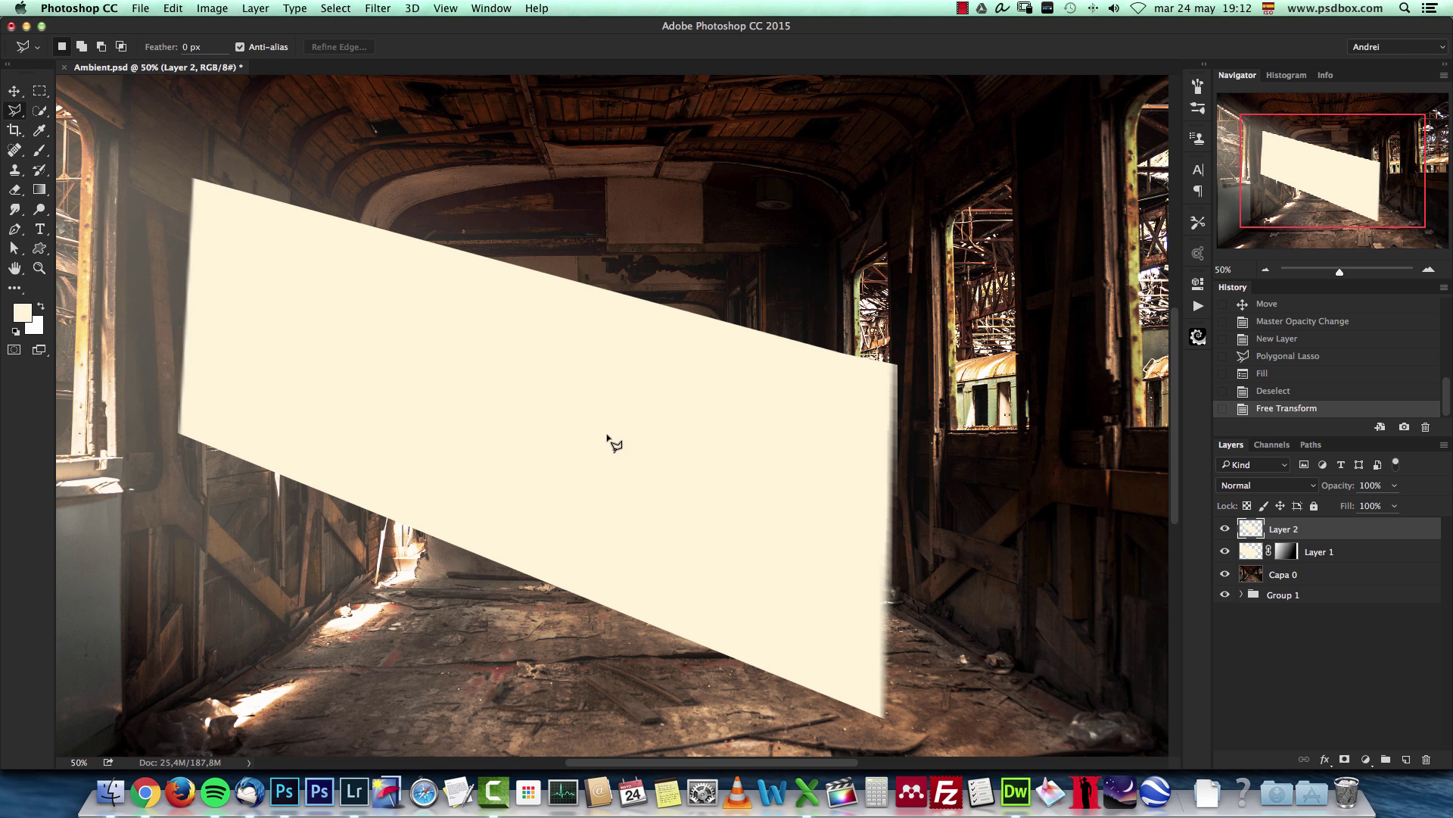
key("Return")
Box Blur the second beam at radius 76 and nudge it slightly up-left.
left_click(375, 6)
mouse_move(492, 191)
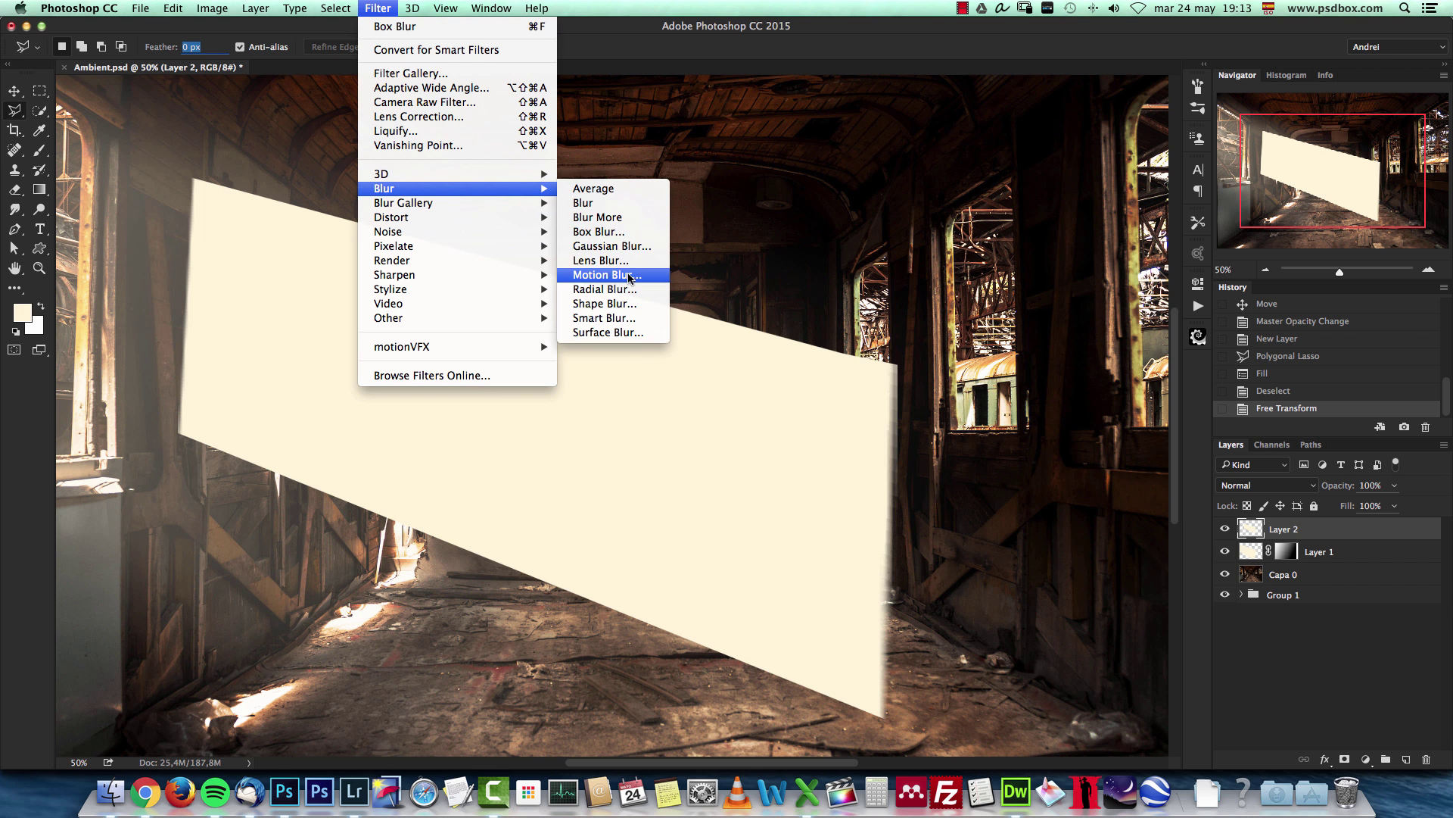
left_click(606, 231)
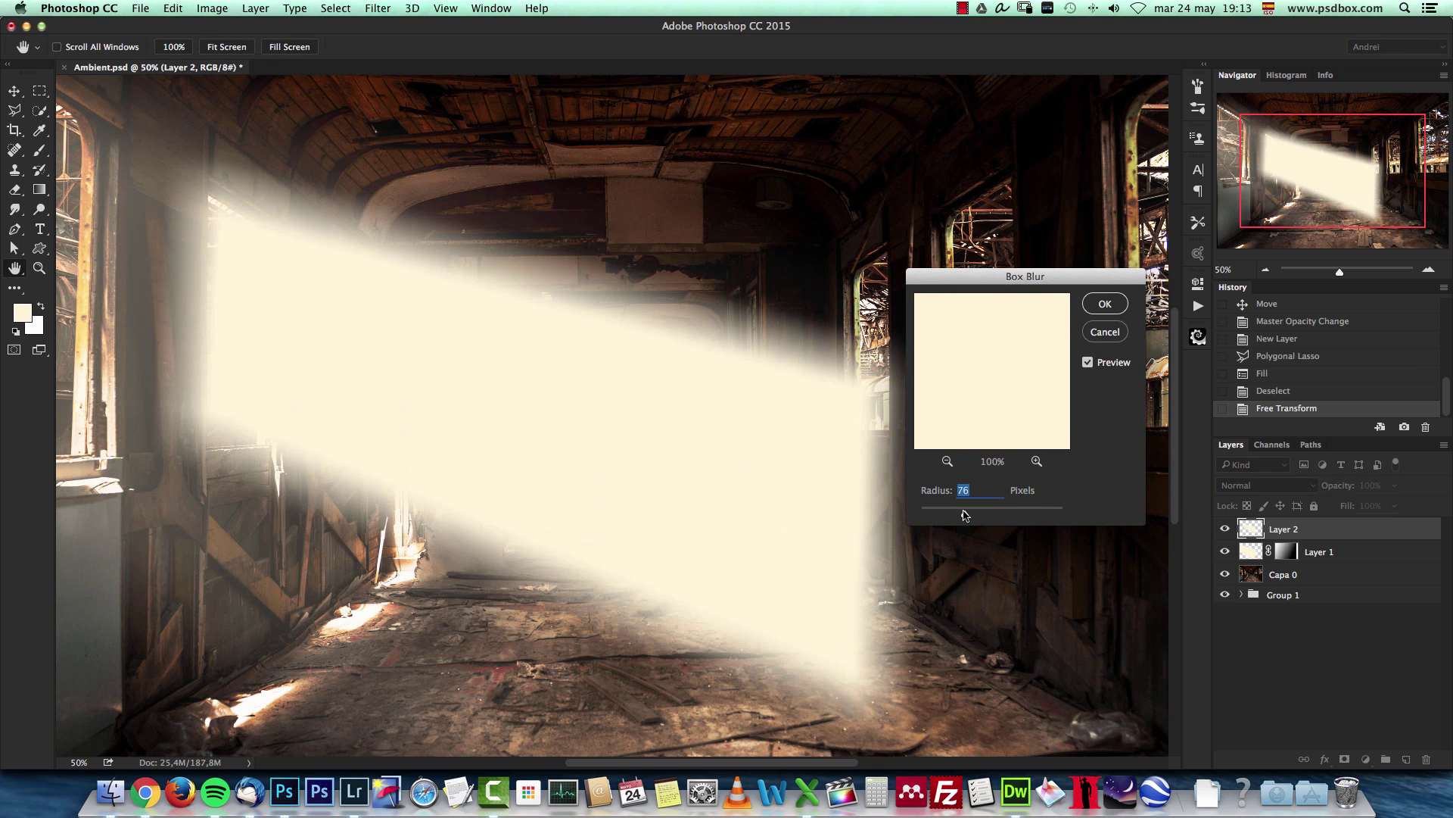
left_click(1104, 304)
key("v")
left_click_drag(707, 454, 697, 452)
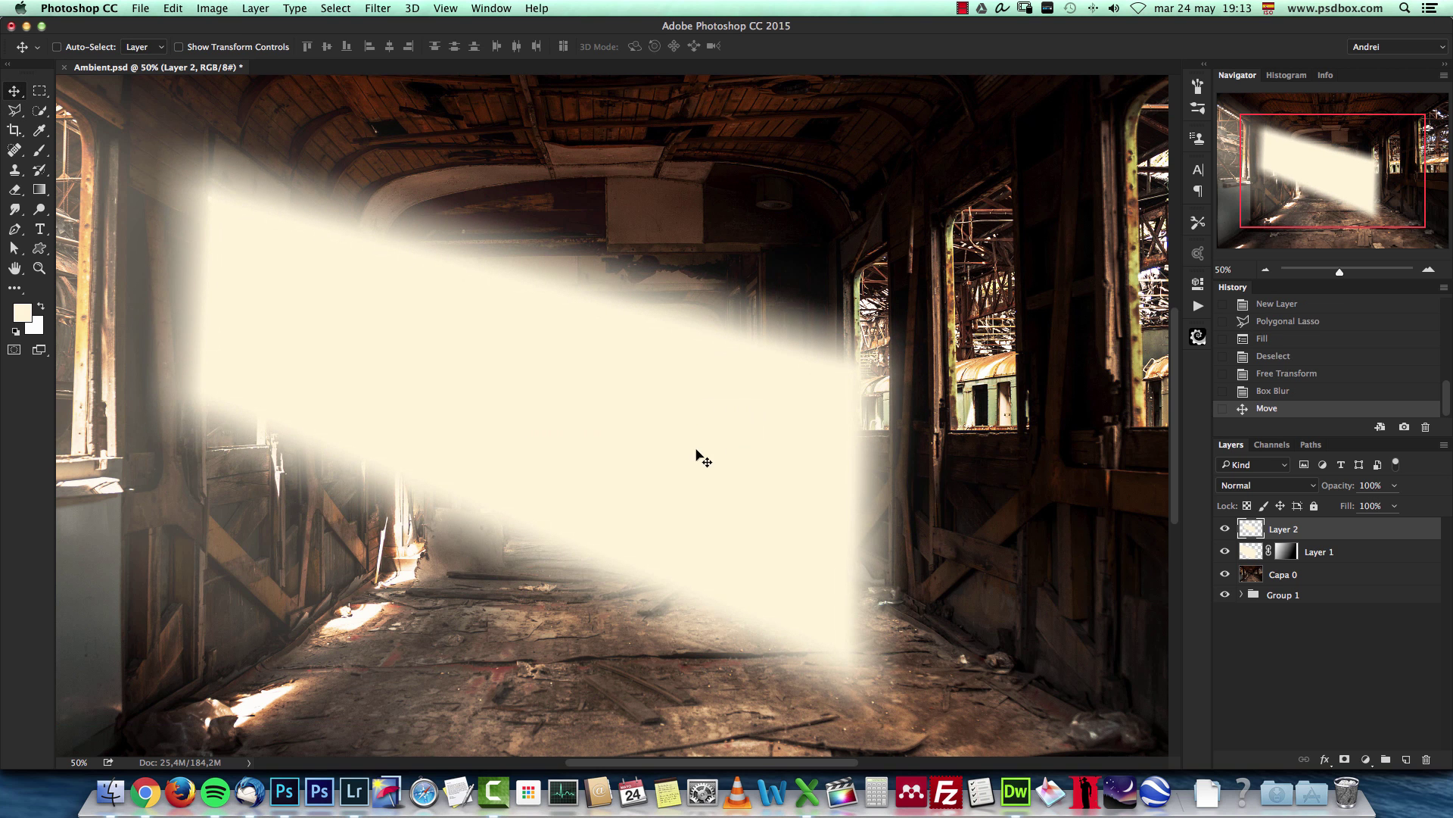
Fade the beam with a gradient layer mask, set 50% opacity, and rotate it slightly.
left_click(1343, 760)
left_click(40, 189)
left_click_drag(212, 242, 949, 568)
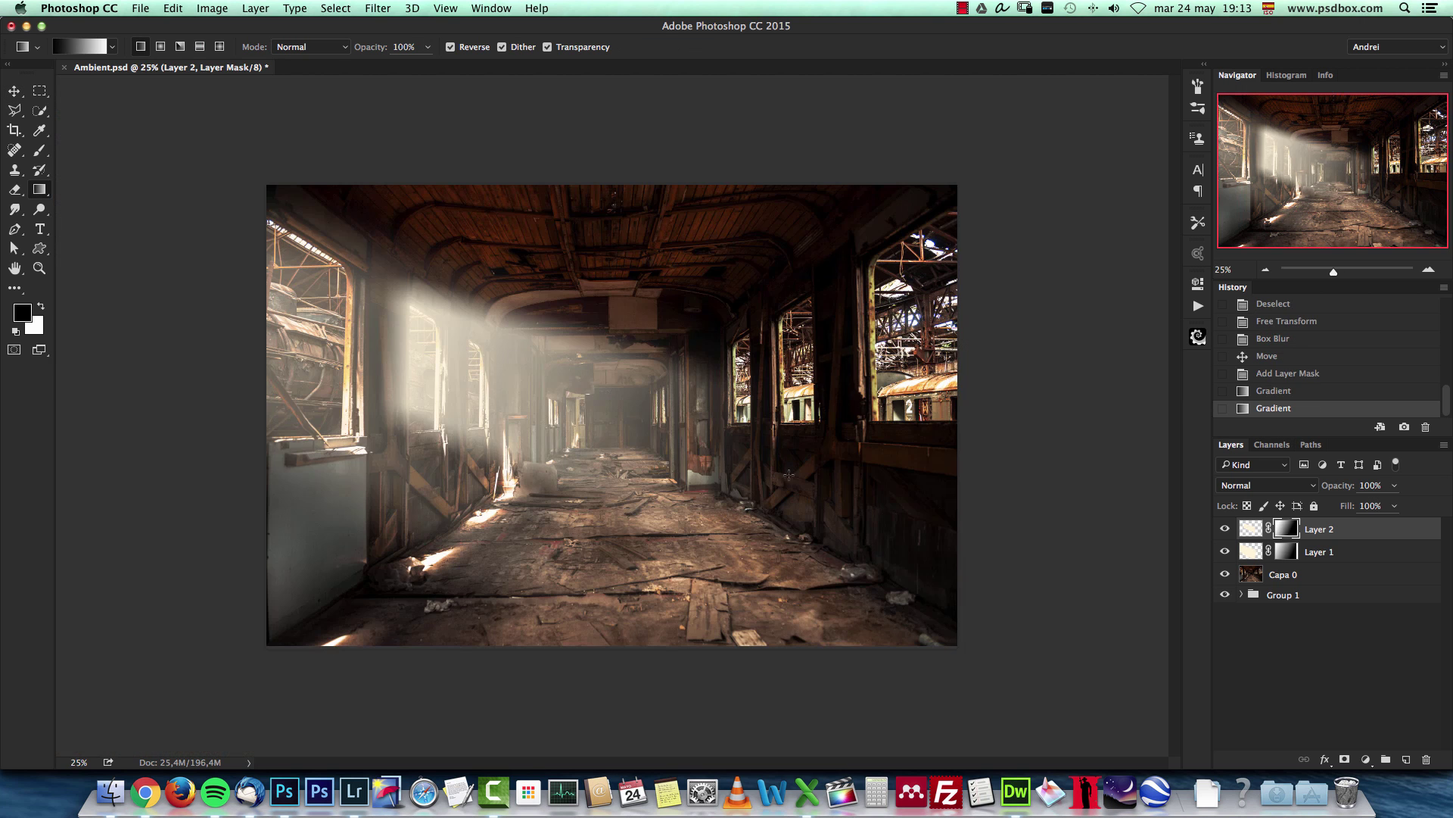
type("50")
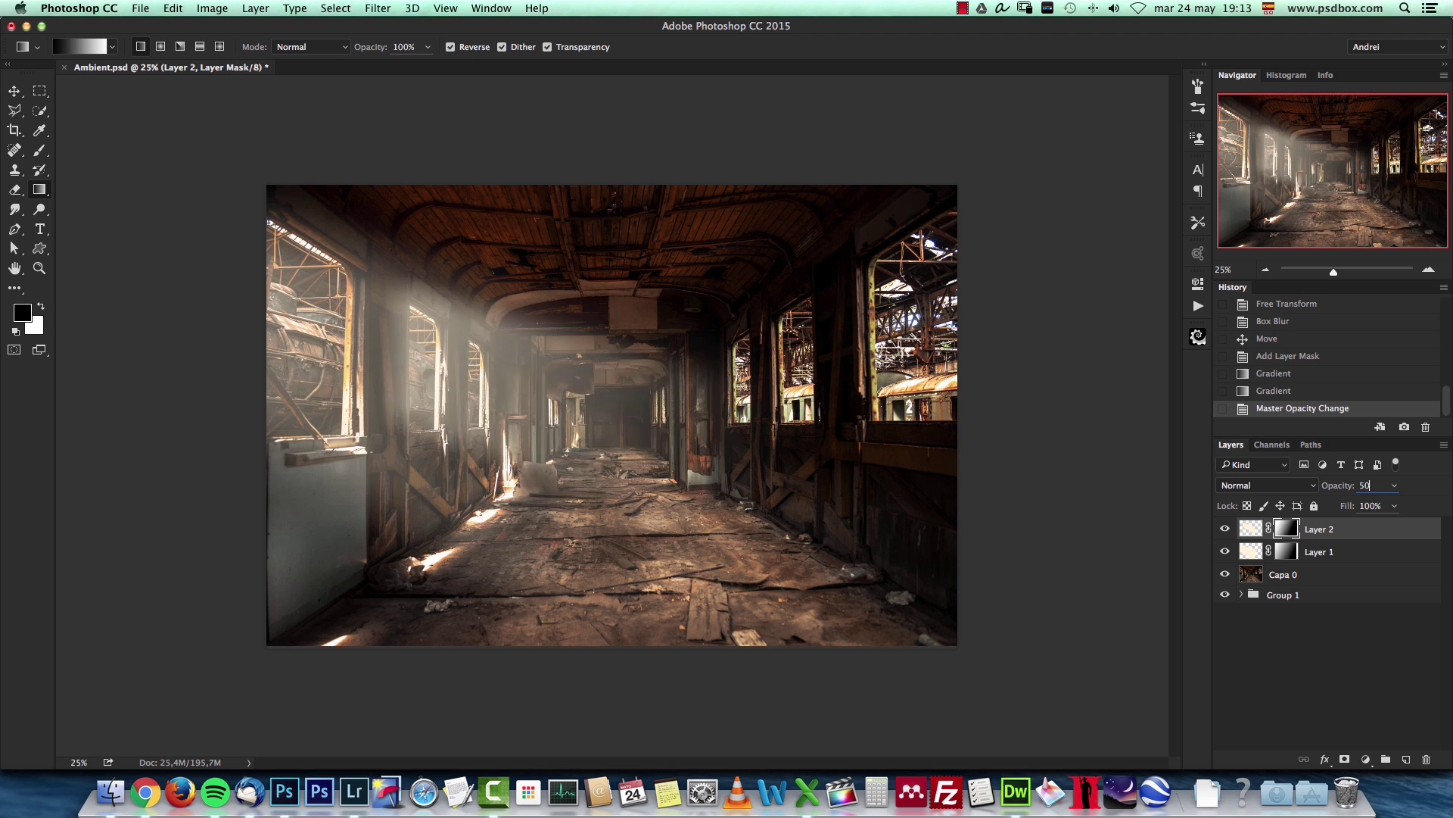
left_click_drag(571, 365, 754, 447)
key("ctrl+z")
key("v")
key("ctrl+t")
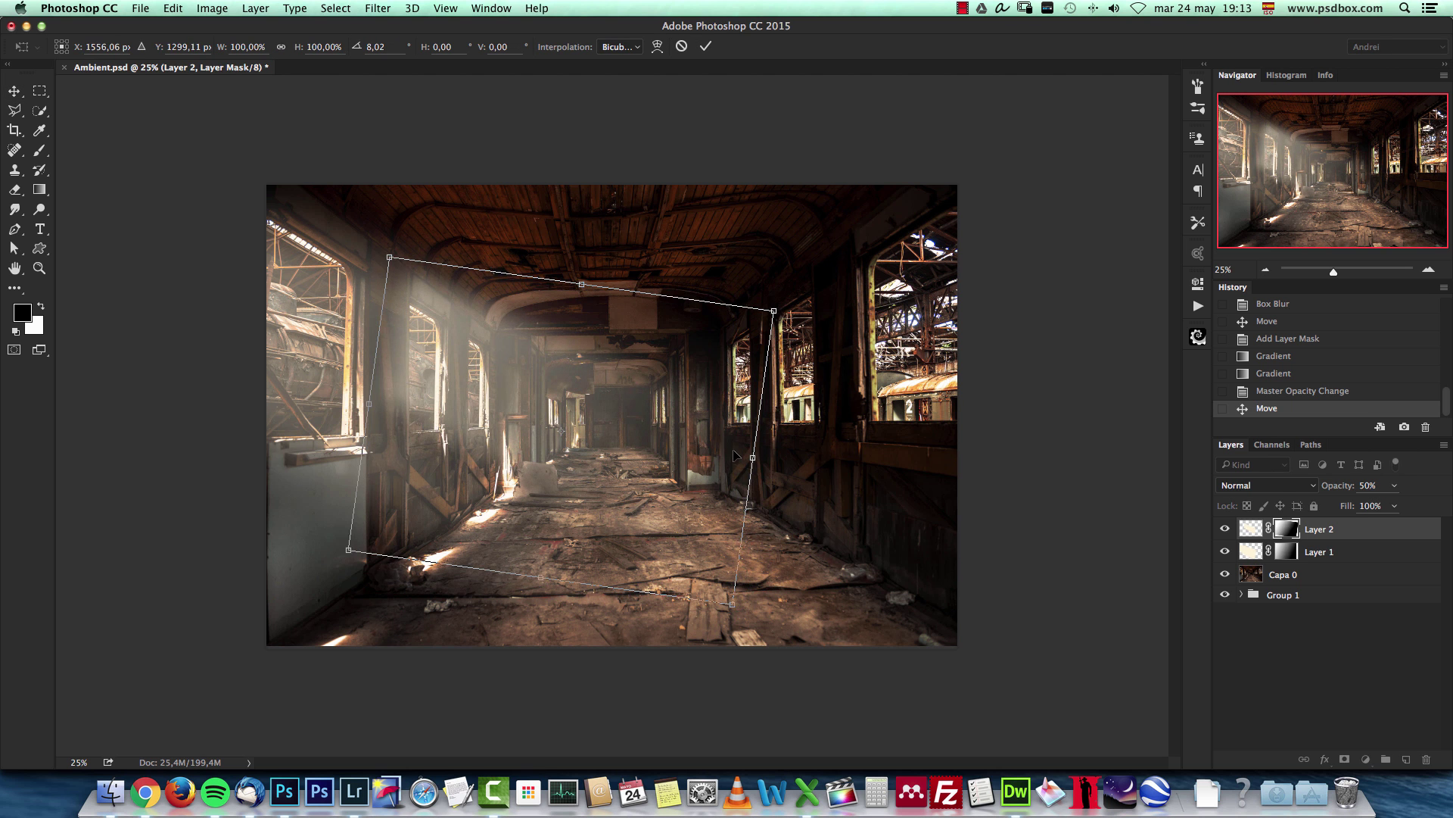
key("Return")
Erase parts of Layer 2's mask beside the left window with an enlarged eraser.
key("e")
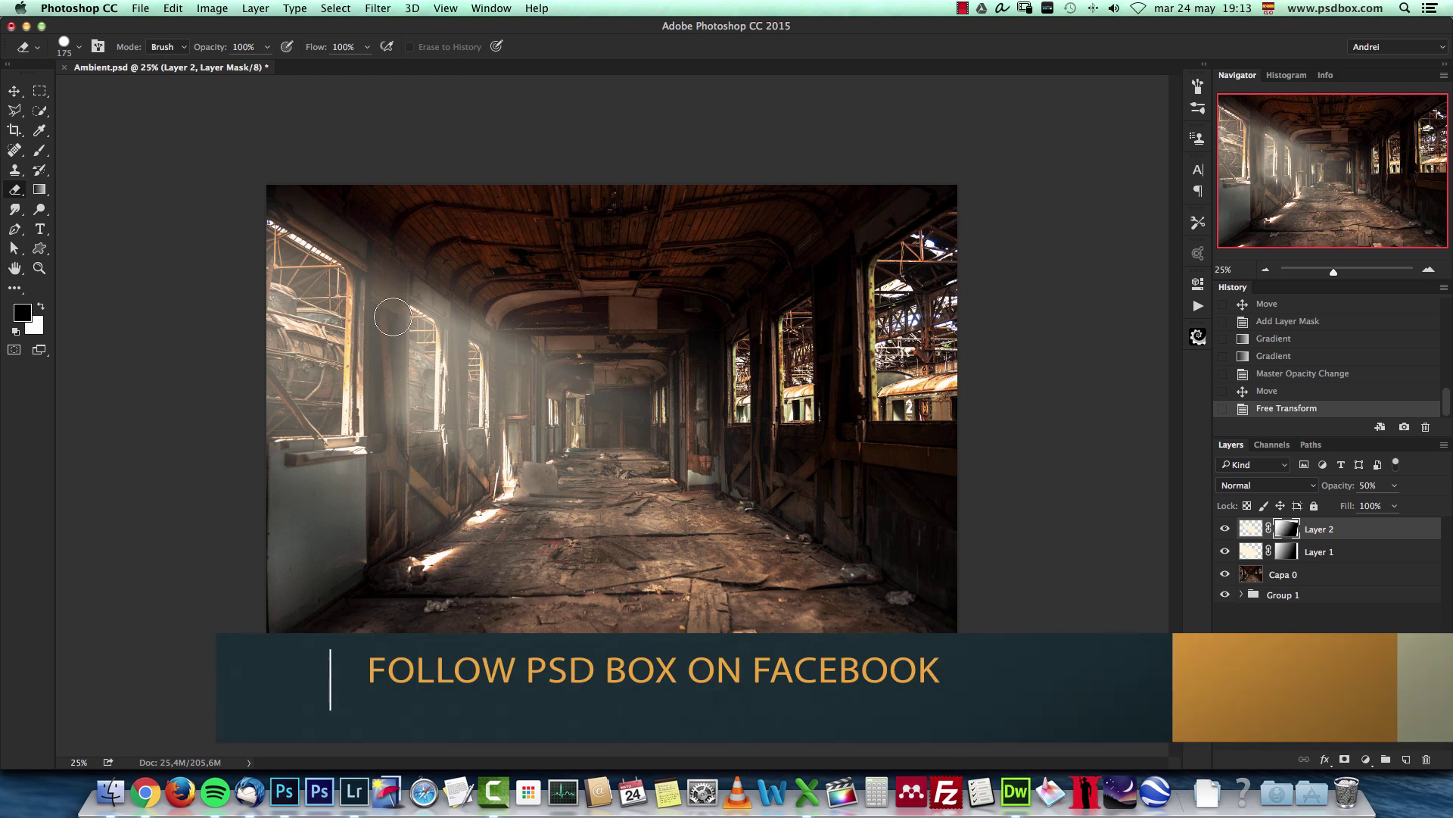
key("bracketright")
right_click(382, 295)
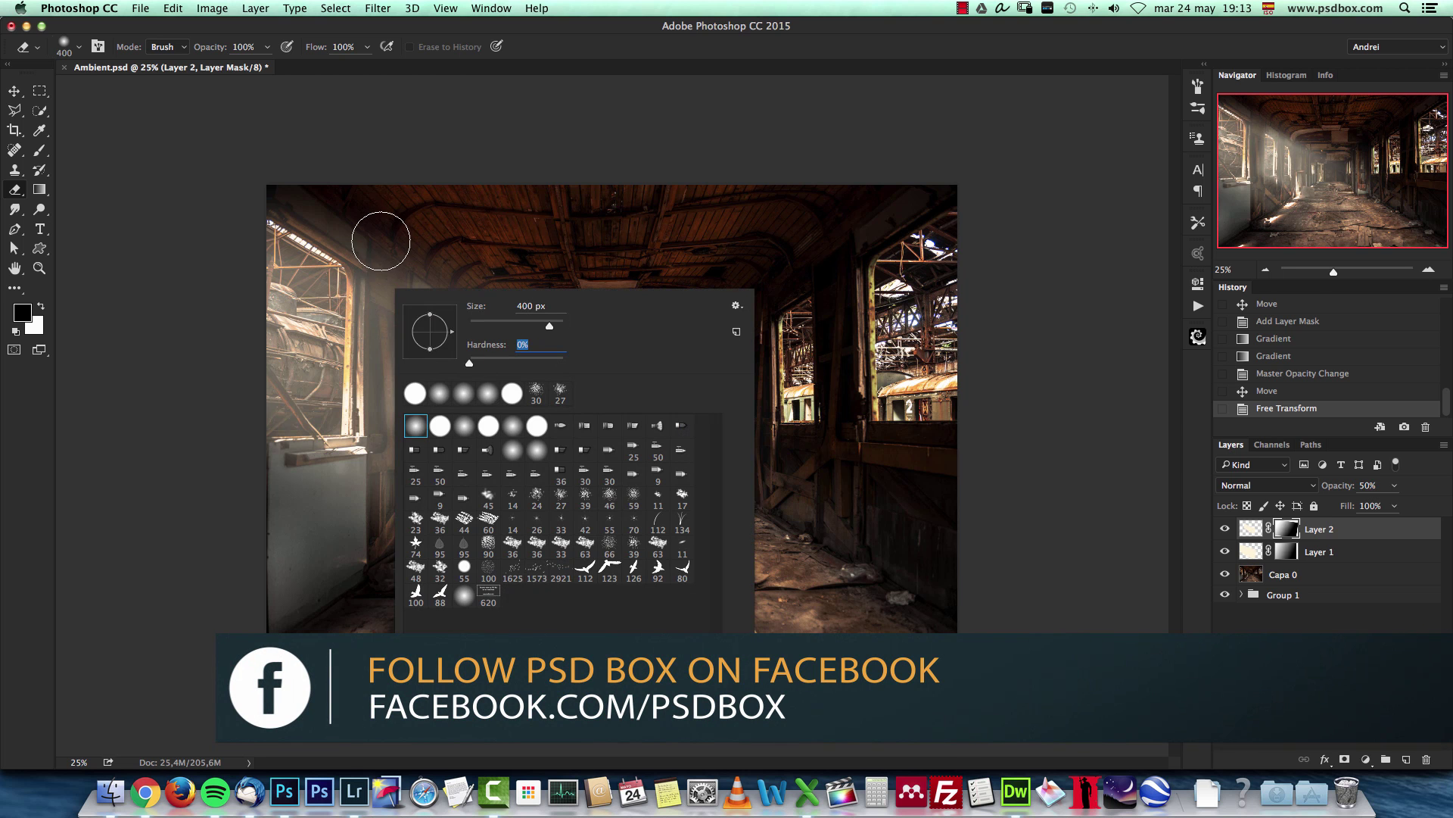
left_click_drag(380, 237, 382, 430)
left_click_drag(381, 325, 383, 444)
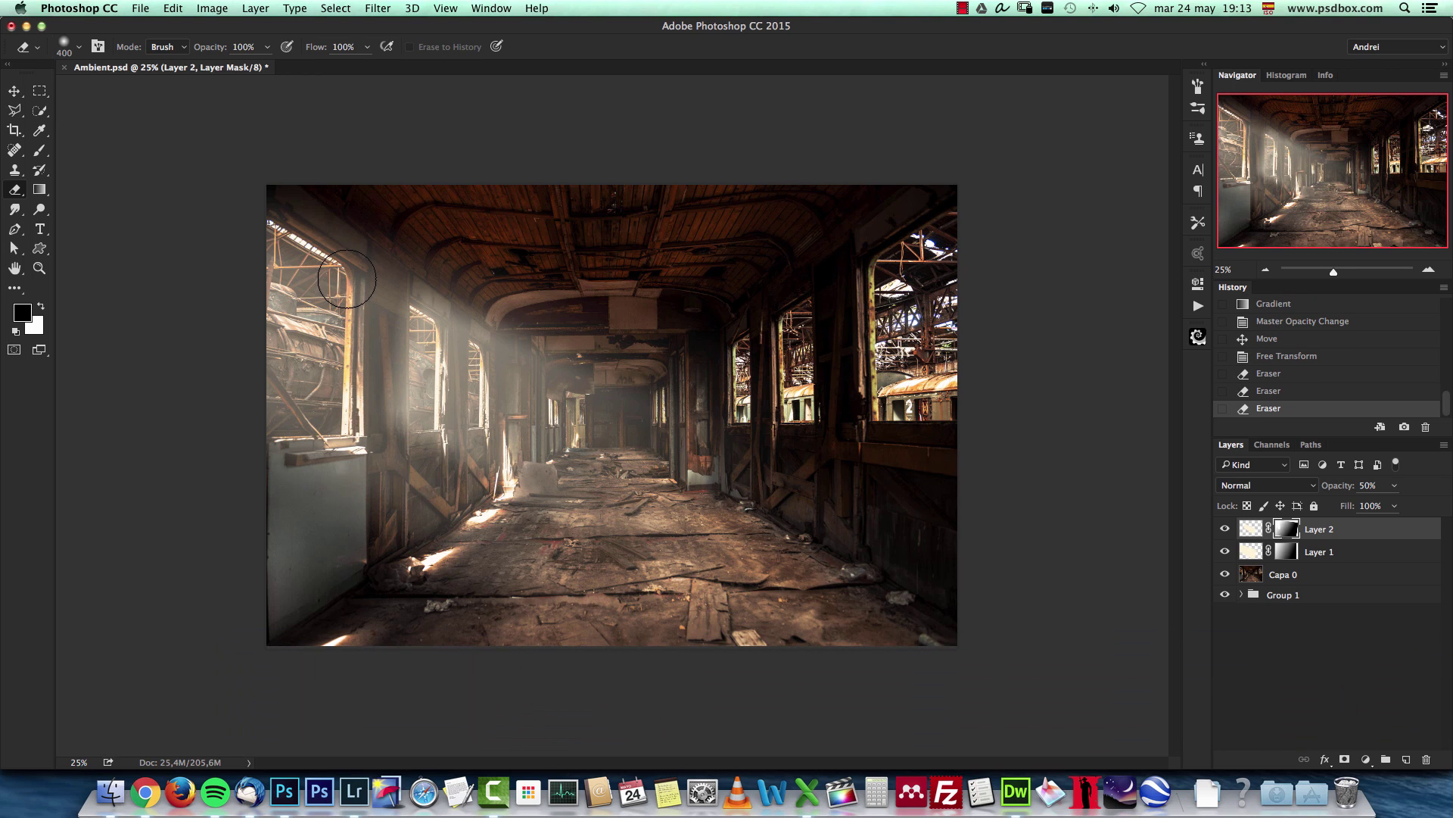
Brush Layer 2's mask to trim the beam's edge, then add an empty Layer 3.
key("b")
key("bracketright")
key("bracketright")
key("bracketright")
key("bracketright")
key("bracketright")
key("bracketright")
key("bracketright")
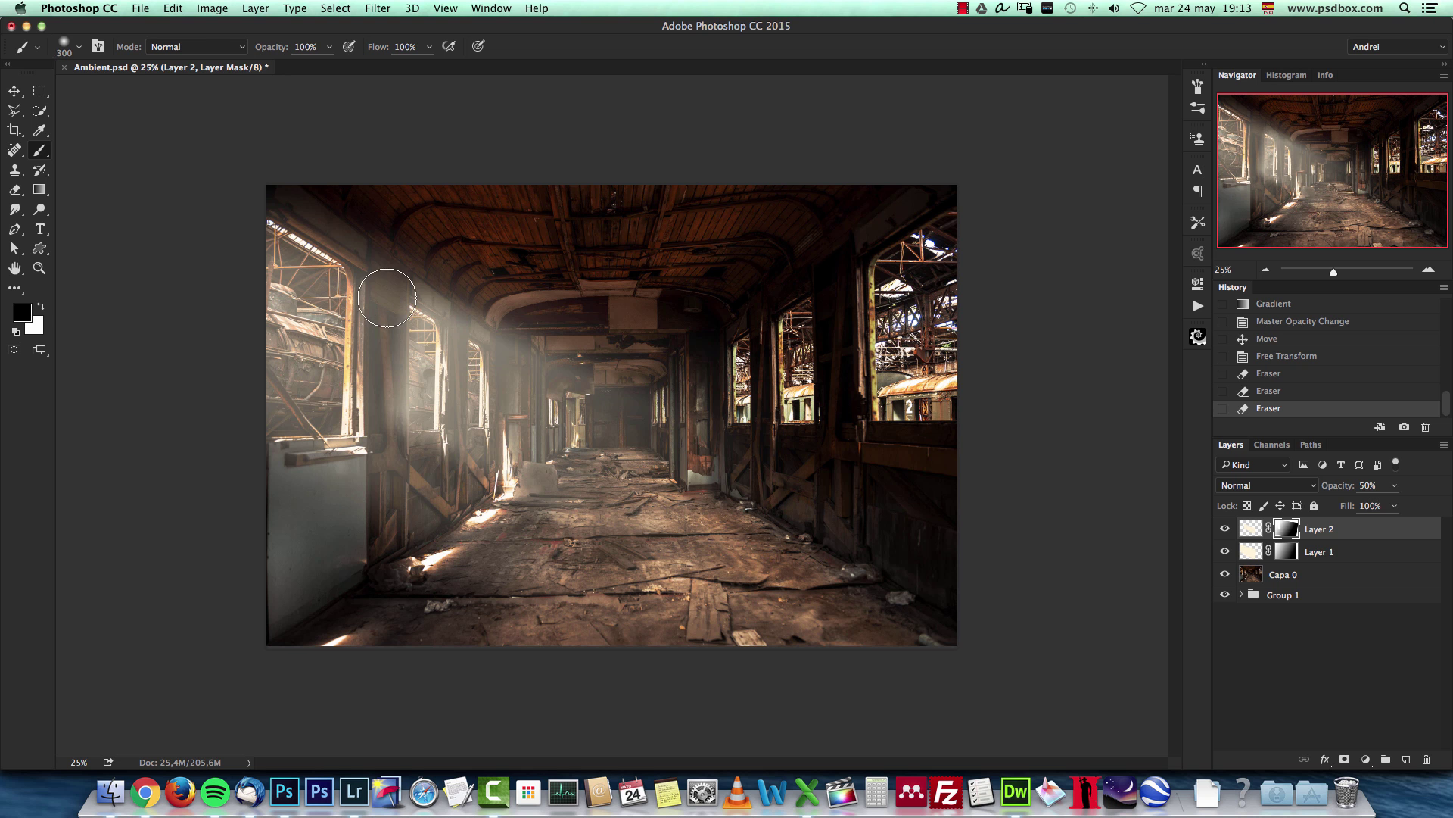
left_click_drag(383, 316, 386, 390)
key("super+z")
key("bracketleft")
key("bracketleft")
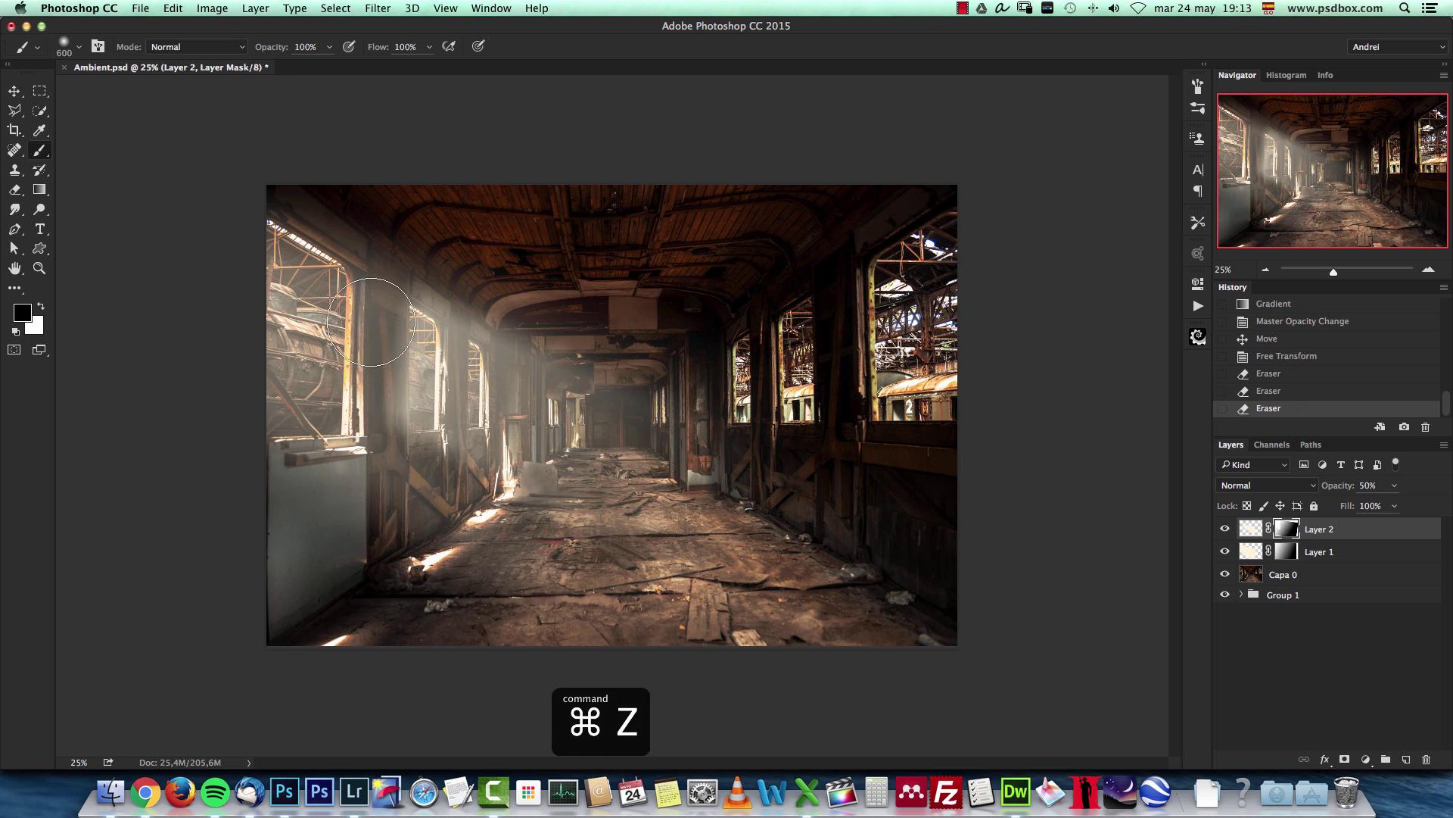
left_click_drag(371, 318, 369, 387)
left_click(368, 391)
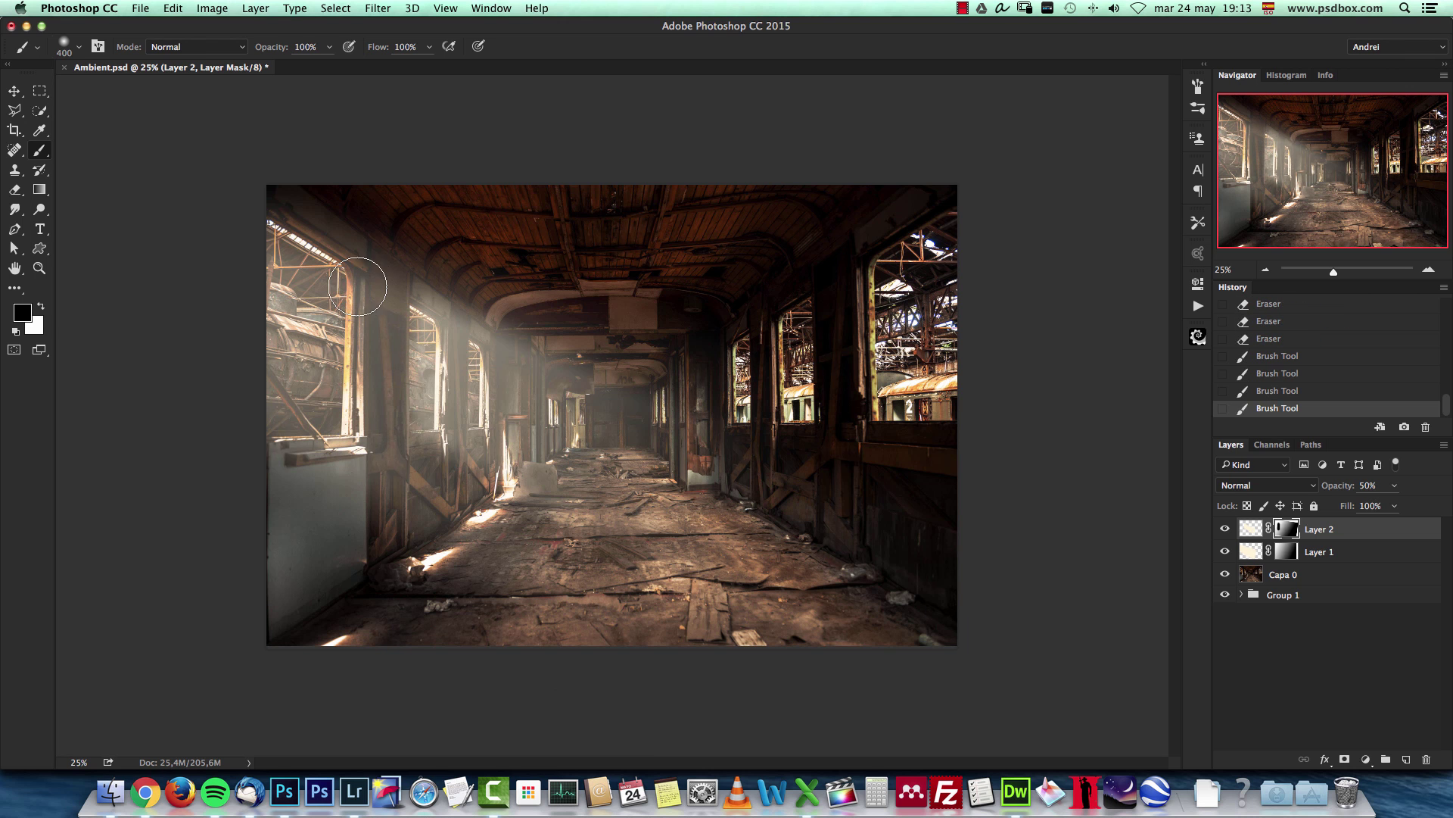
left_click_drag(363, 287, 357, 458)
left_click(1405, 760)
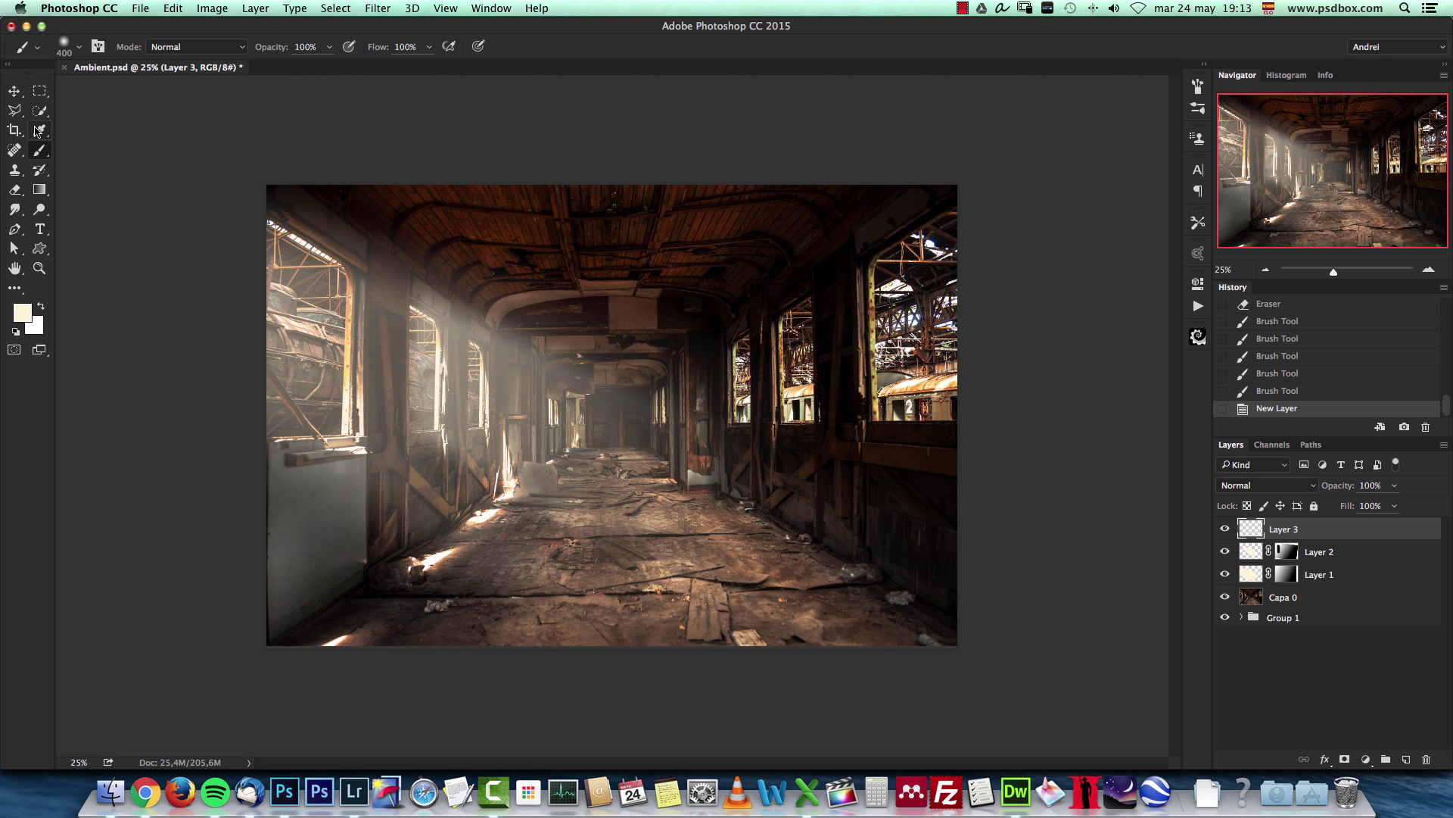
Select the narrow left window strip at the corridor's end and fill it with cream.
left_click(14, 110)
key("super+1")
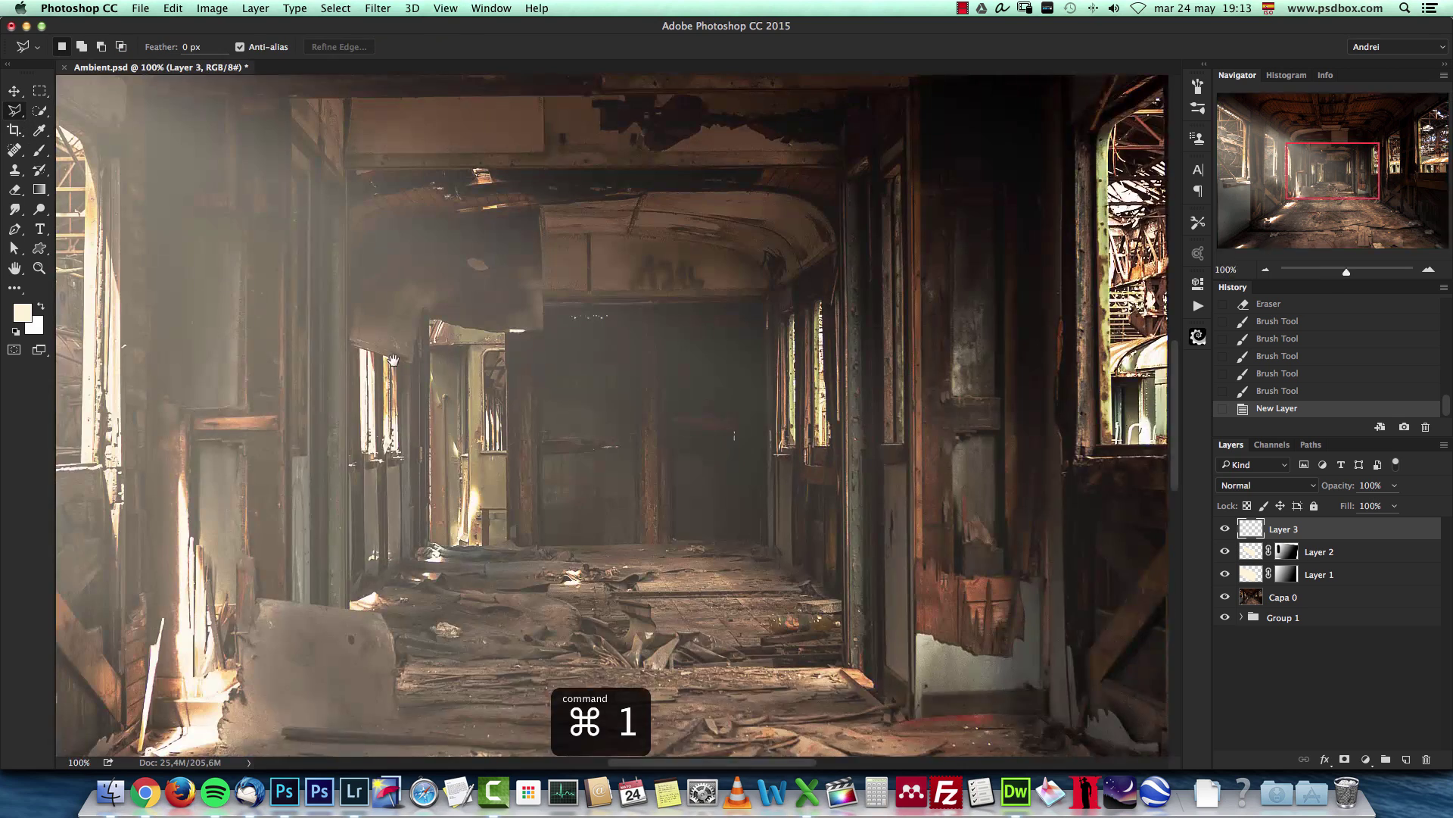
left_click_drag(393, 364, 457, 383)
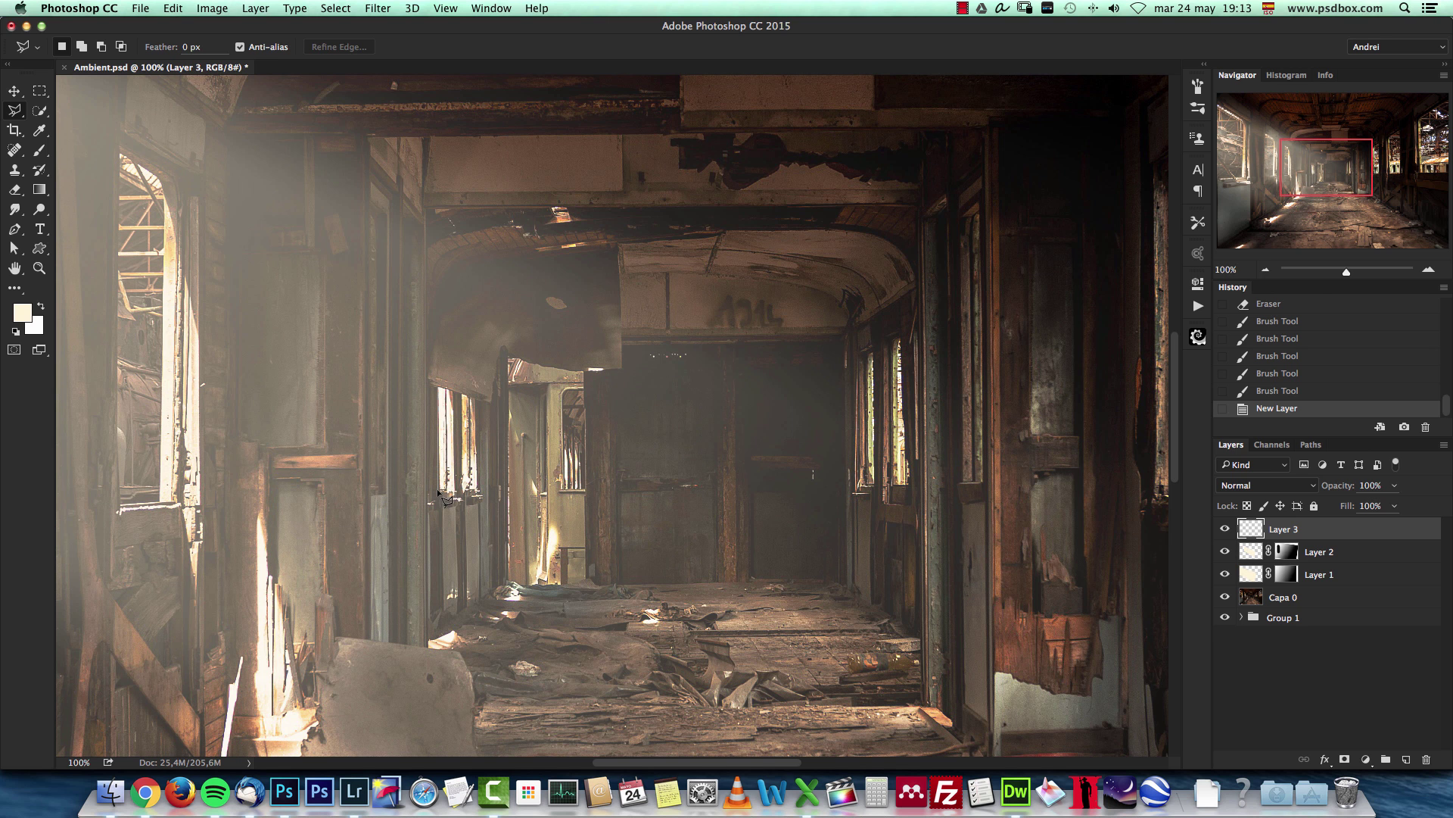
left_click(453, 387)
left_click(439, 387)
left_click(440, 490)
left_click(455, 491)
left_click(452, 387)
key("alt+BackSpace")
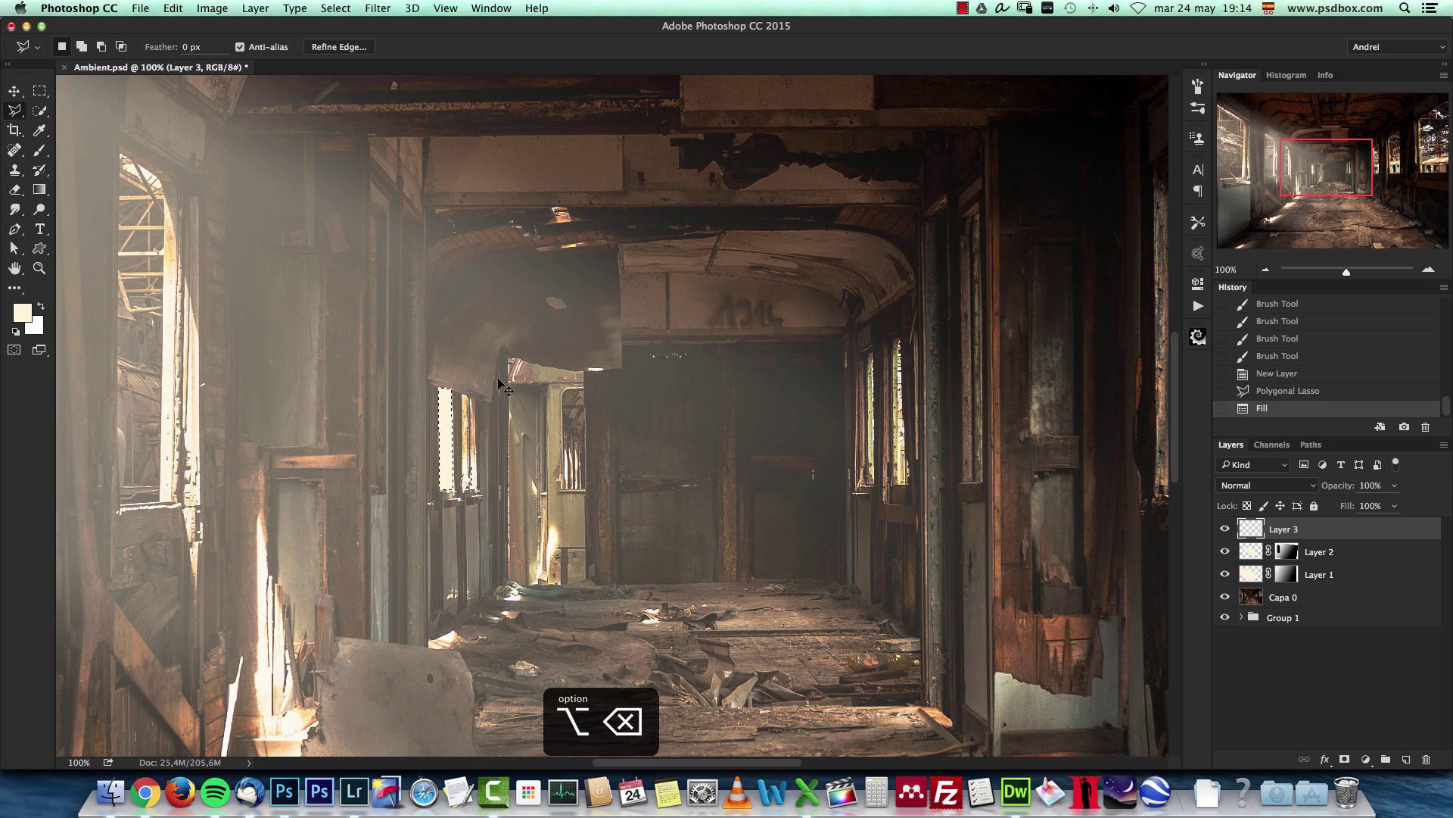
key("super+d")
Distort the cream strip into a slanted beam reaching down toward the floor.
key("super+t")
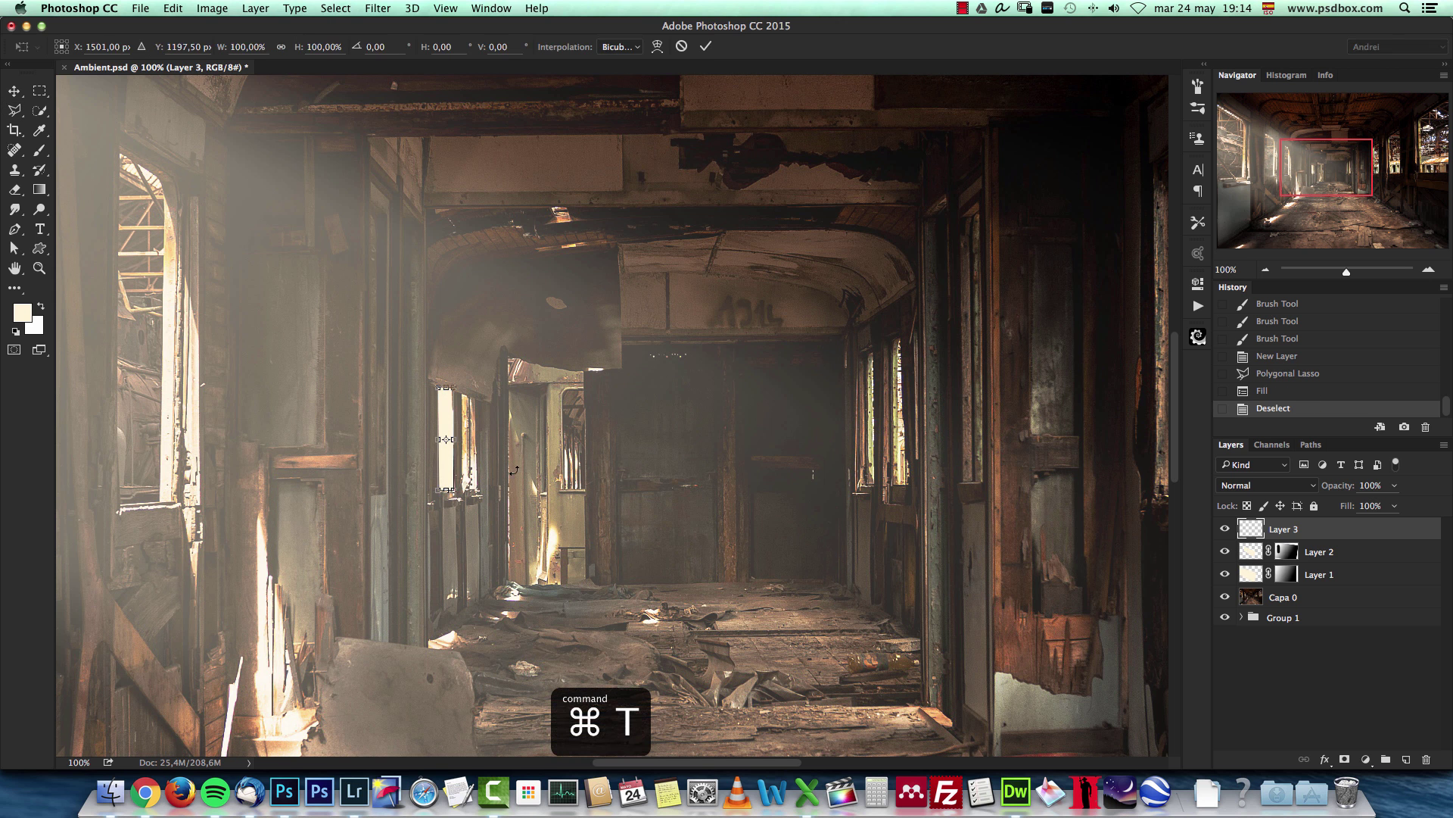
right_click(436, 446)
left_click(489, 514)
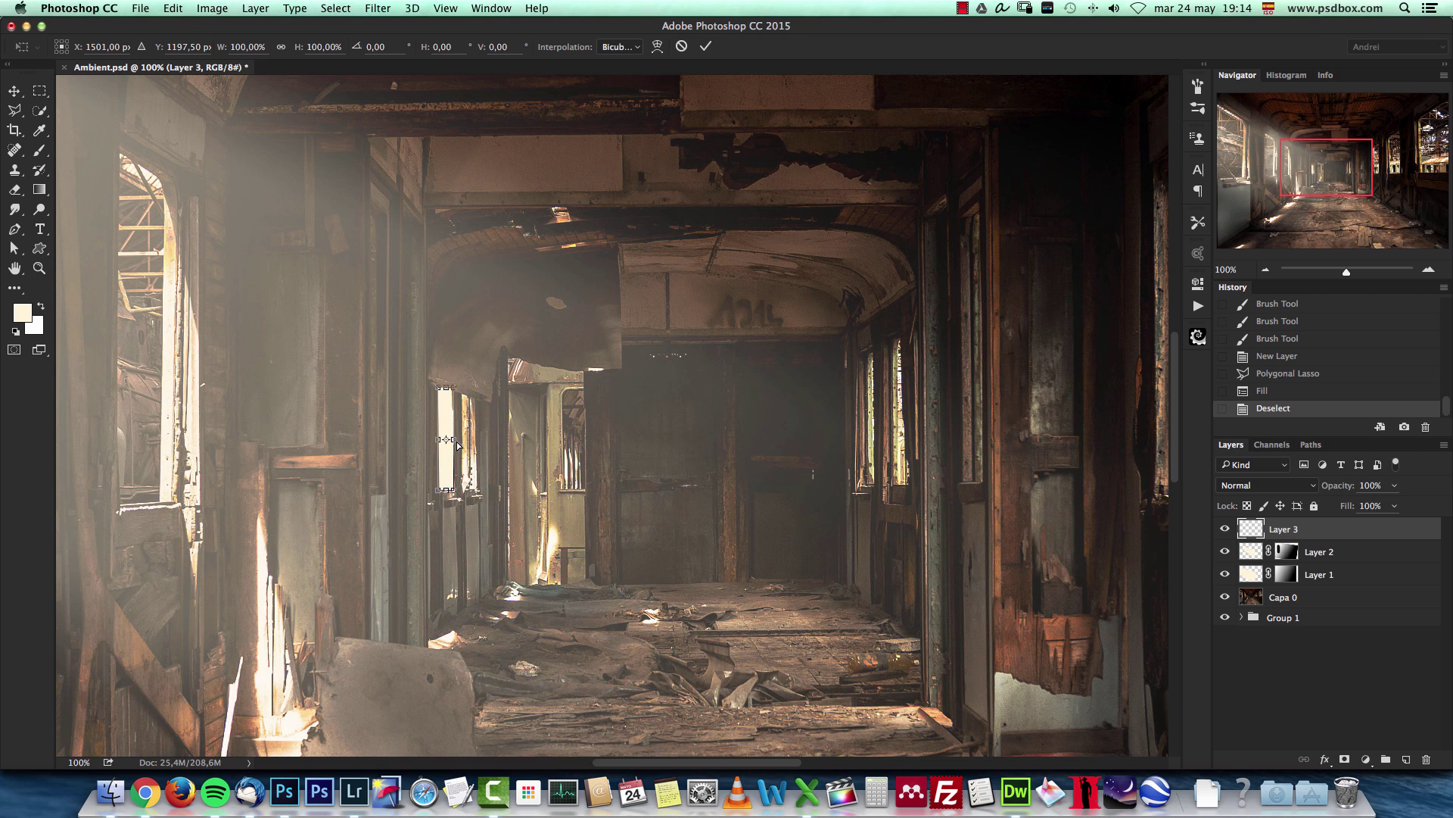
left_click_drag(453, 439, 920, 607)
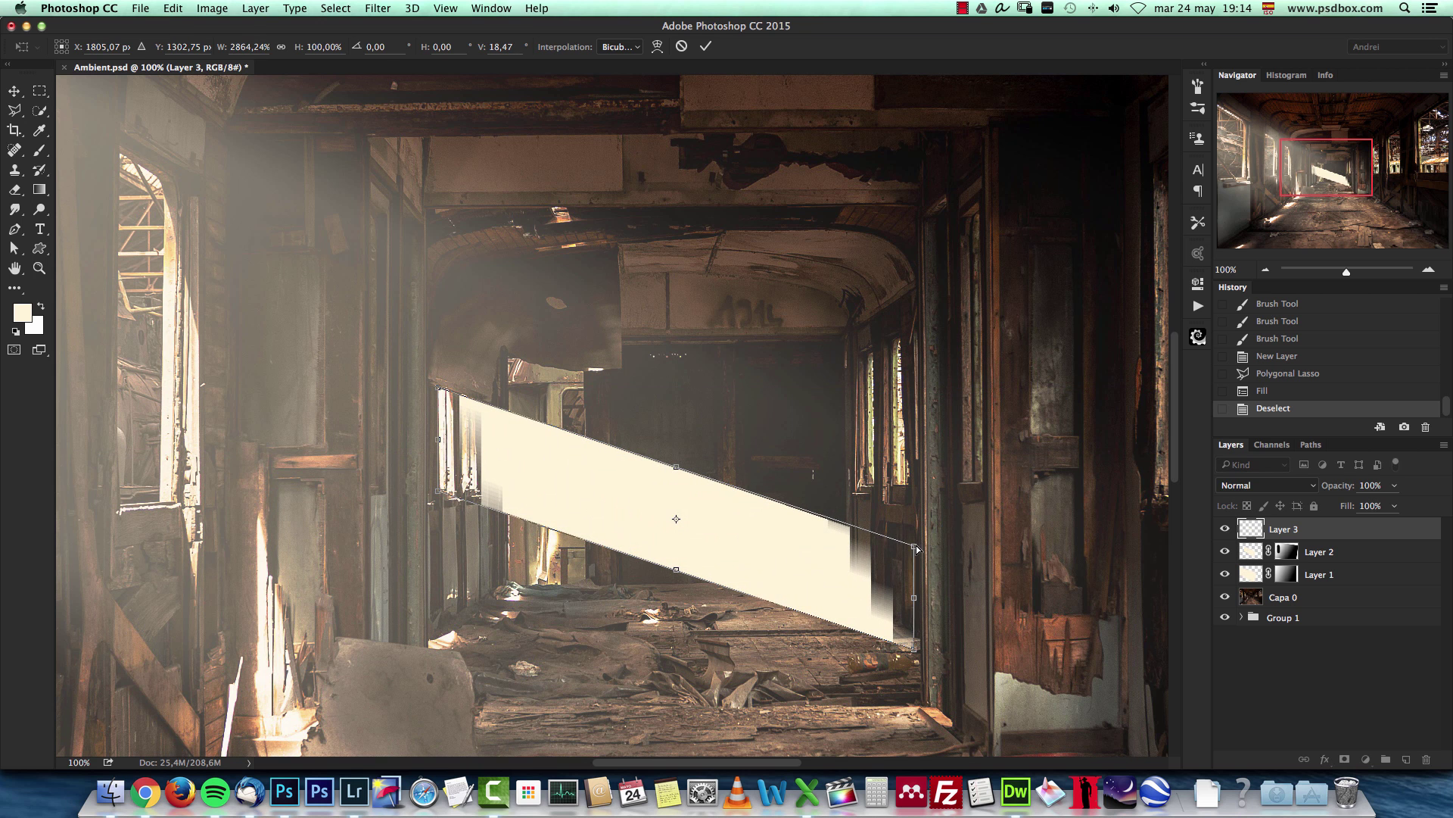
left_click_drag(918, 546, 970, 560)
key("Return")
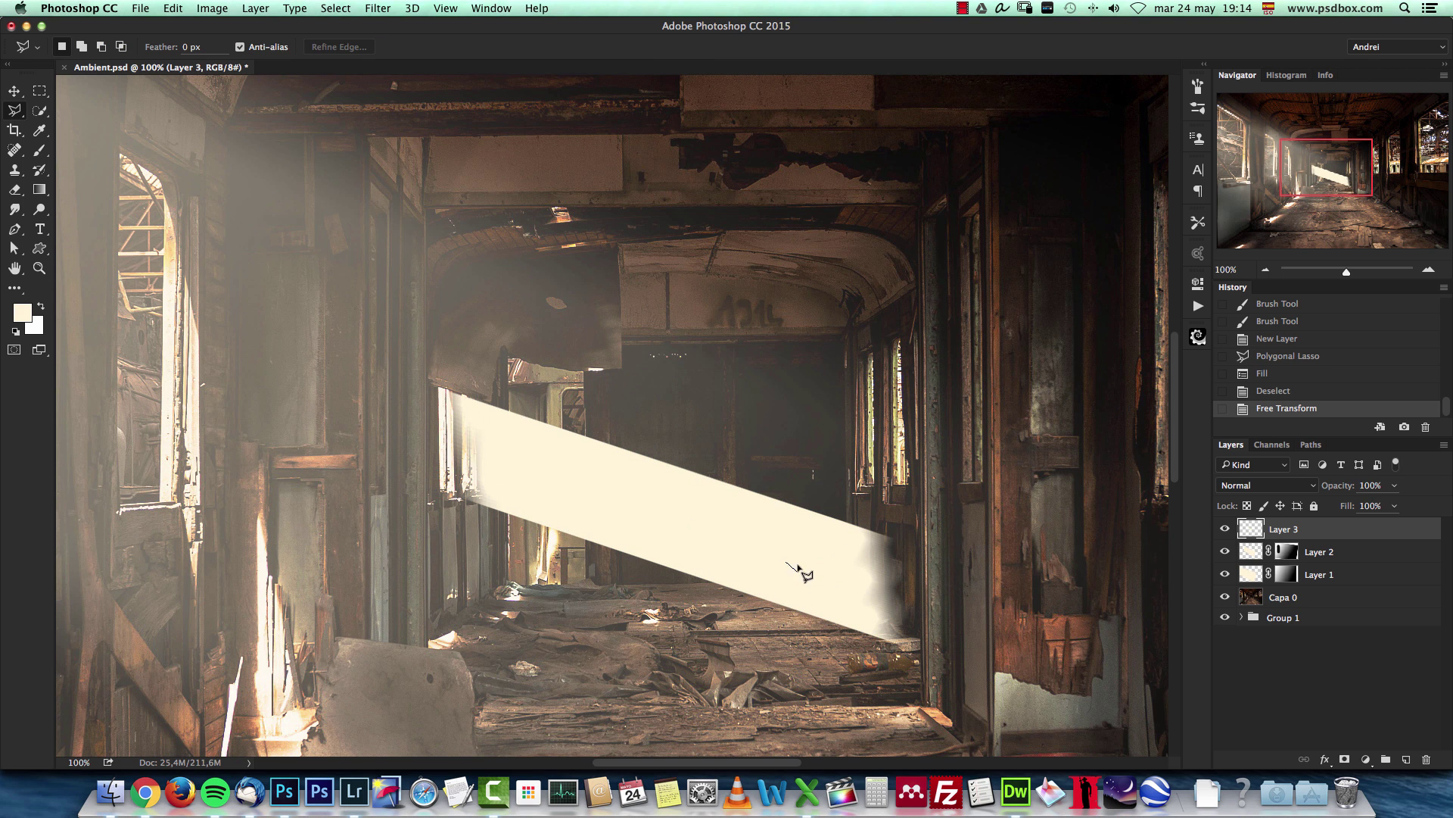
Move the third beam left and erase its left end with a 90 px eraser.
key("Escape")
key("v")
mouse_move(704, 535)
left_mouse_down()
mouse_move(578, 497)
mouse_move(552, 508)
mouse_move(568, 496)
left_mouse_up()
key("e")
key("bracketleft")
key("bracketleft")
key("bracketleft")
key("bracketleft")
key("bracketleft")
key("bracketleft")
key("bracketleft")
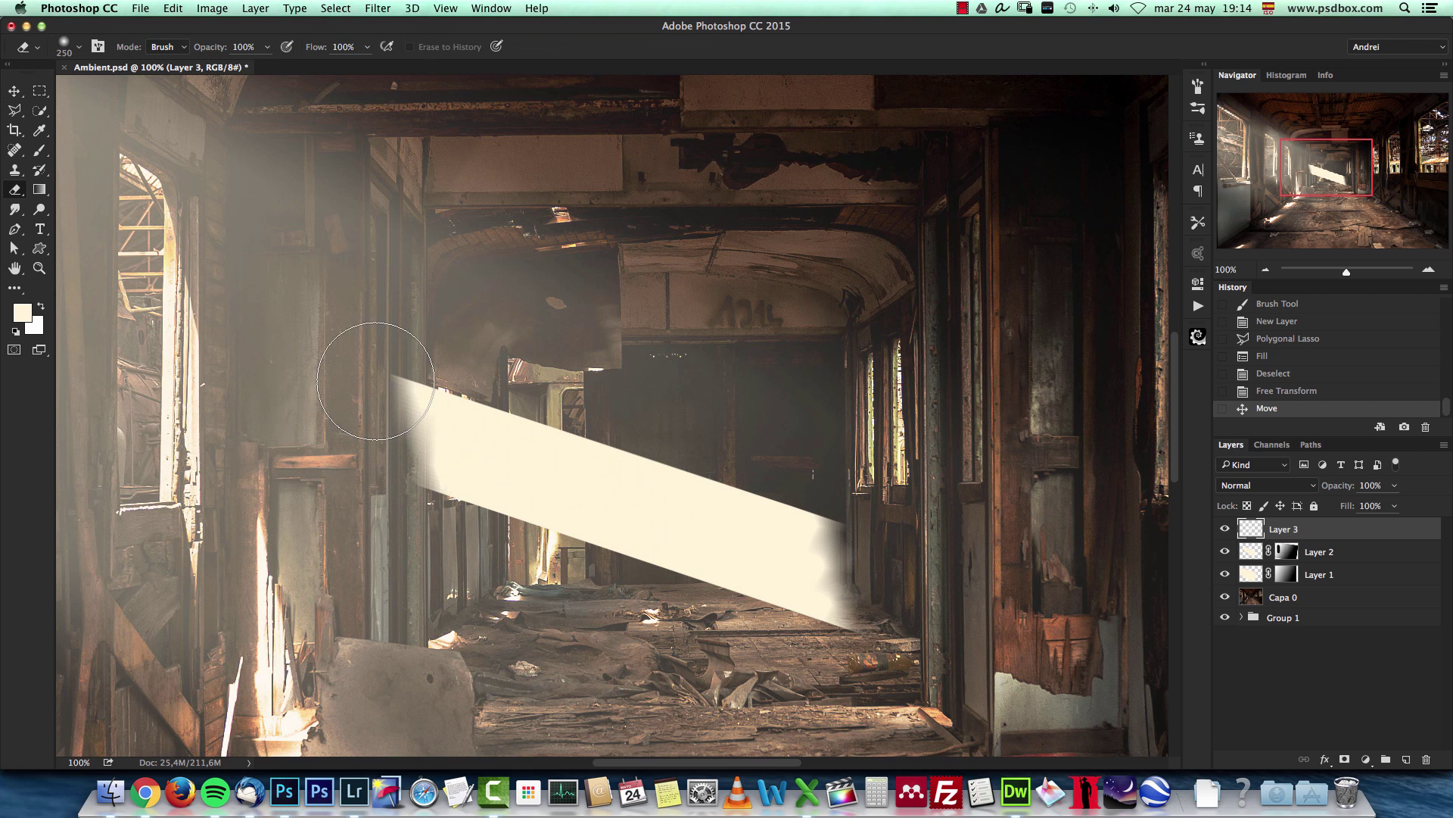
mouse_move(396, 474)
left_mouse_down()
mouse_move(412, 345)
mouse_move(397, 476)
mouse_move(402, 452)
left_mouse_up()
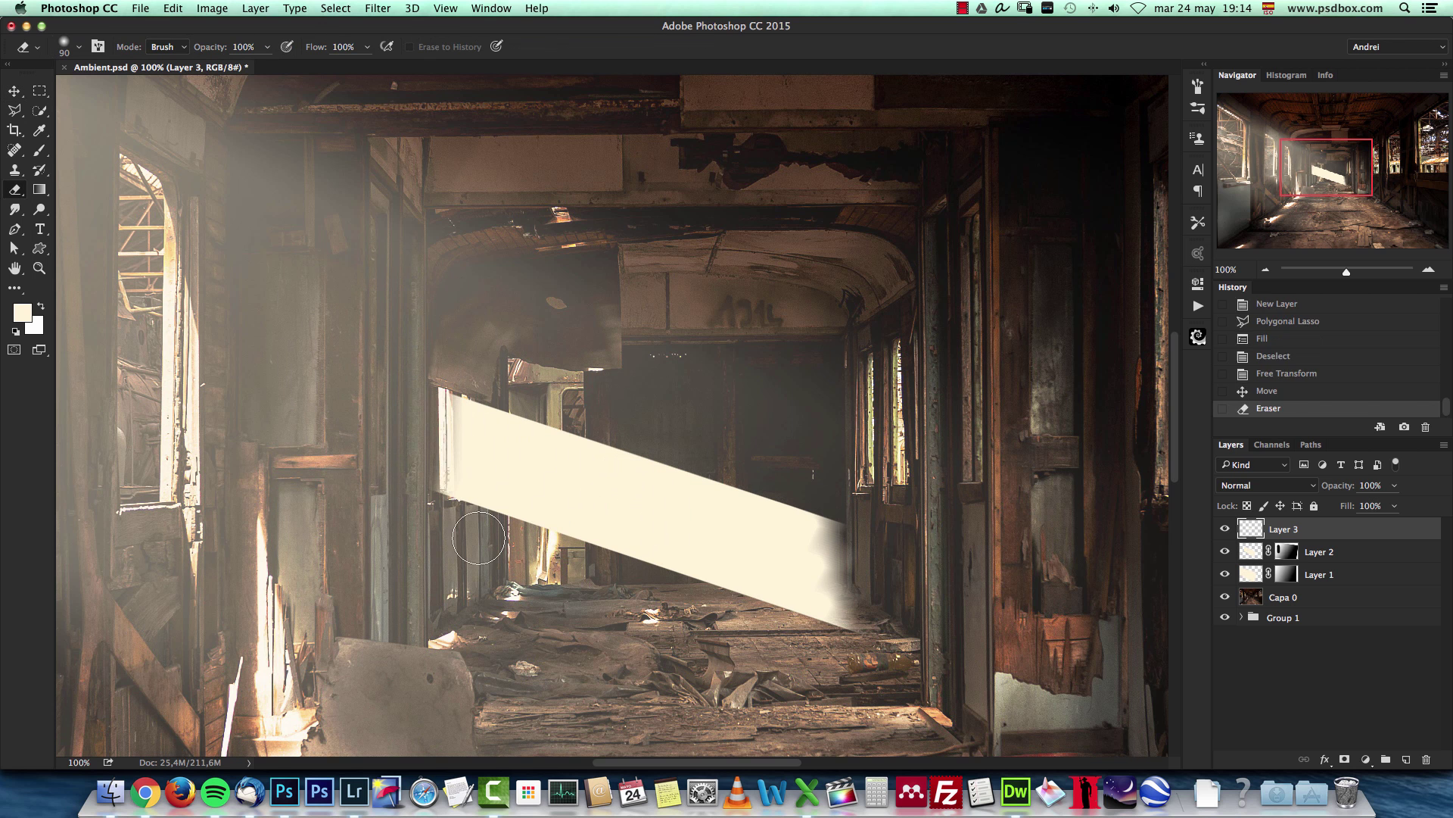
Apply a Box Blur of radius 32 pixels to the third light beam.
left_click(378, 9)
mouse_move(454, 189)
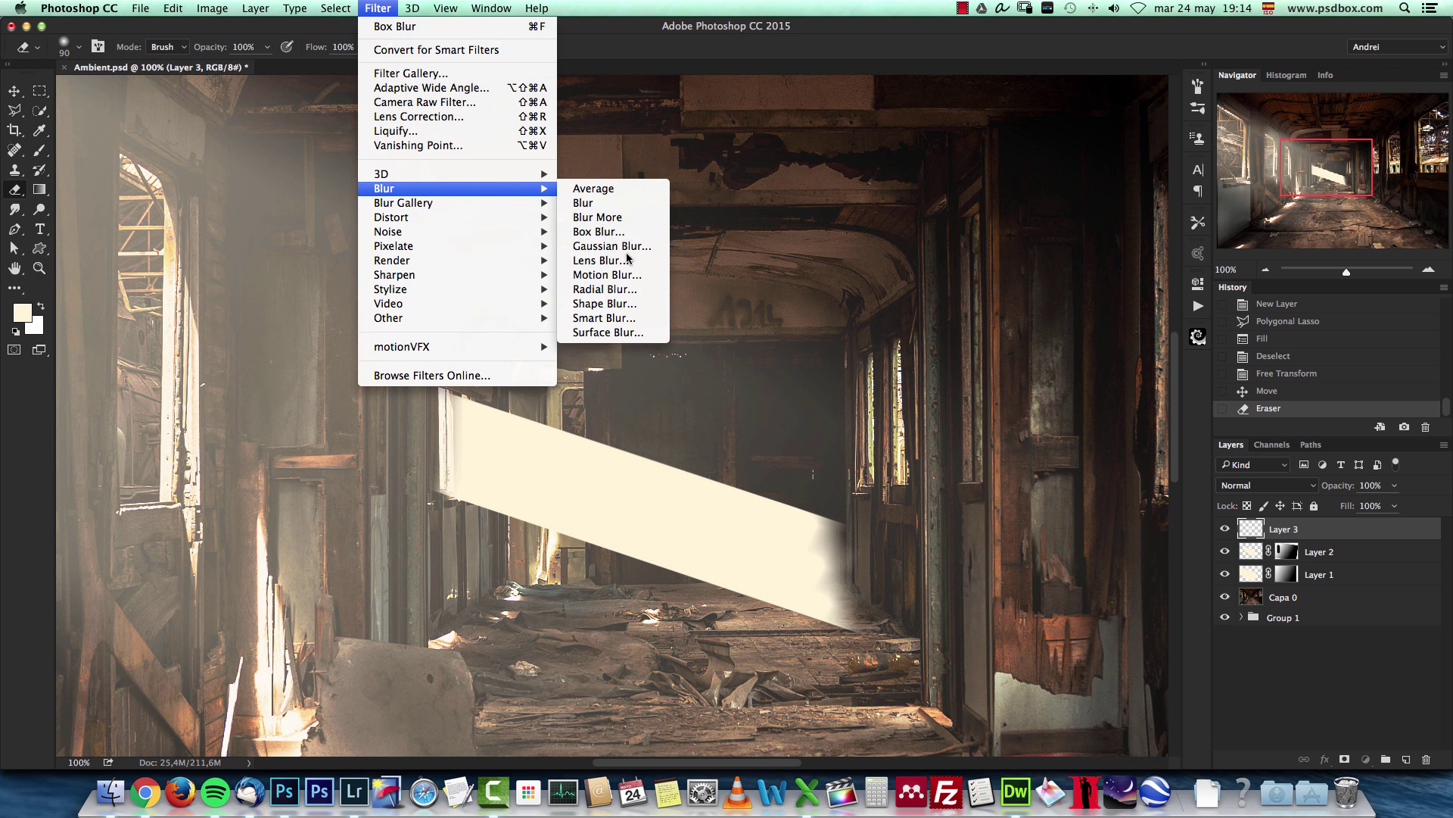
left_click(598, 232)
left_click_drag(951, 518, 945, 516)
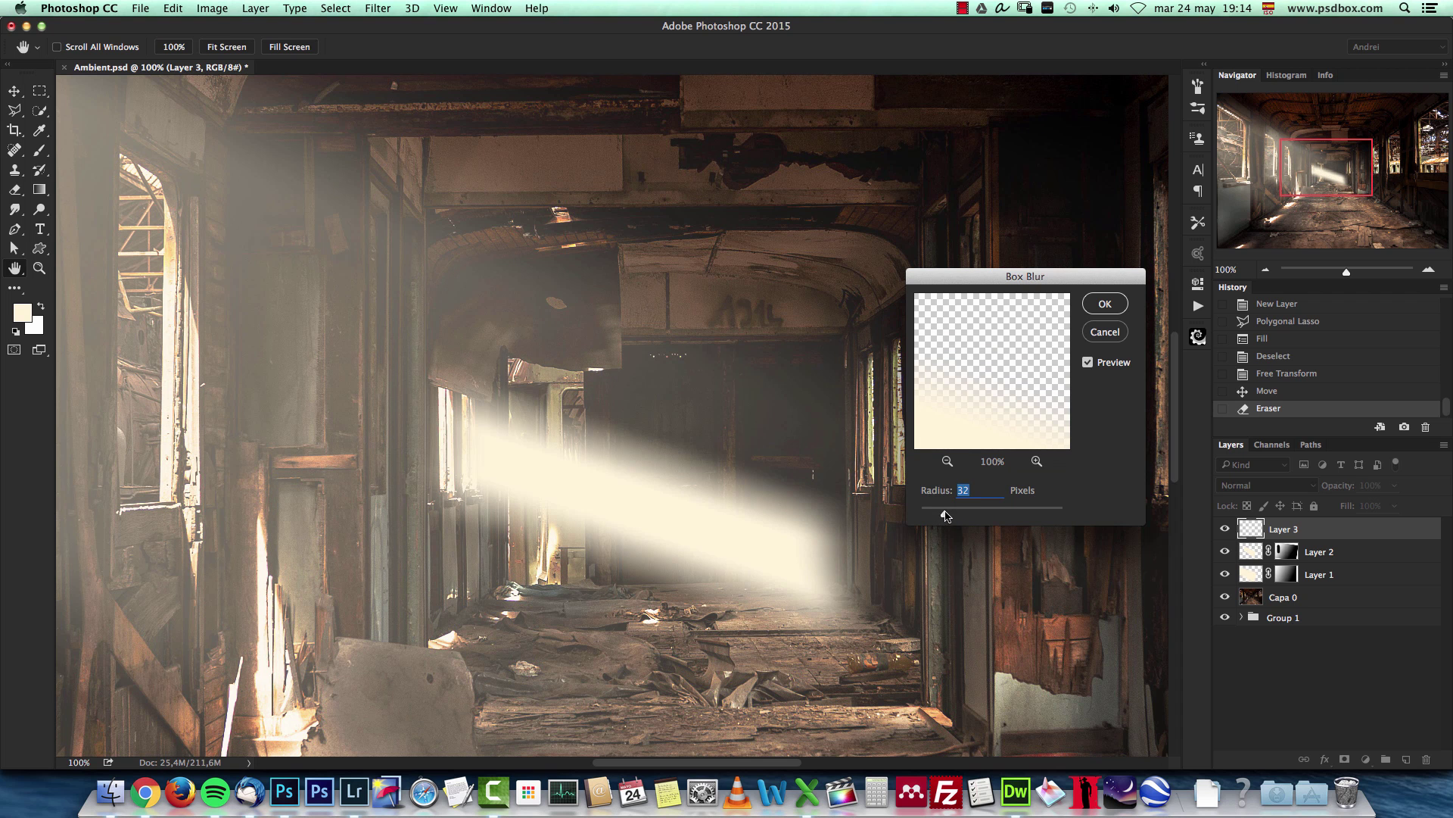
left_click(1105, 305)
Nudge the blurred beam into place and fade it with a gradient on a layer mask.
key("v")
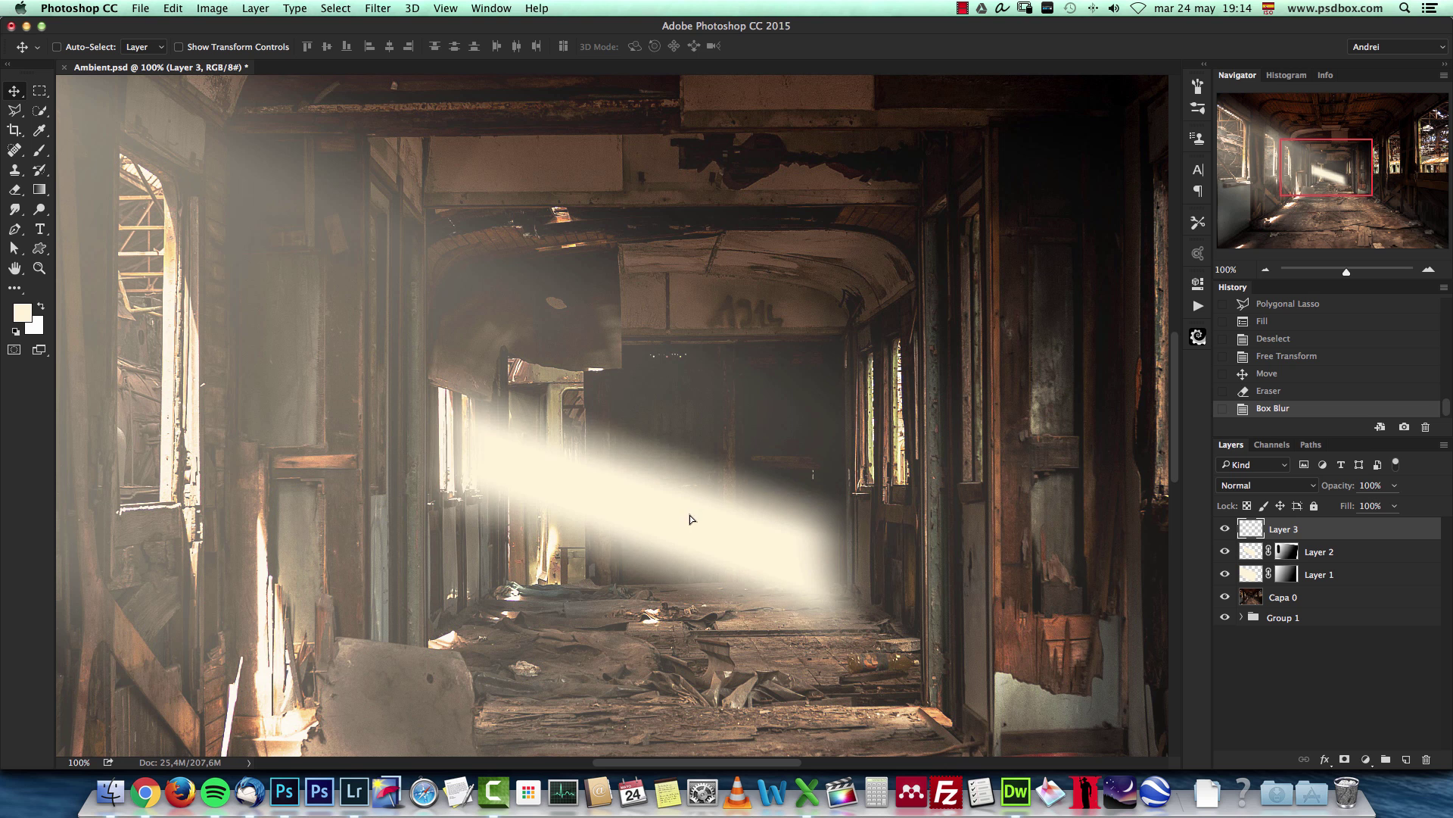
left_click_drag(689, 515, 739, 535)
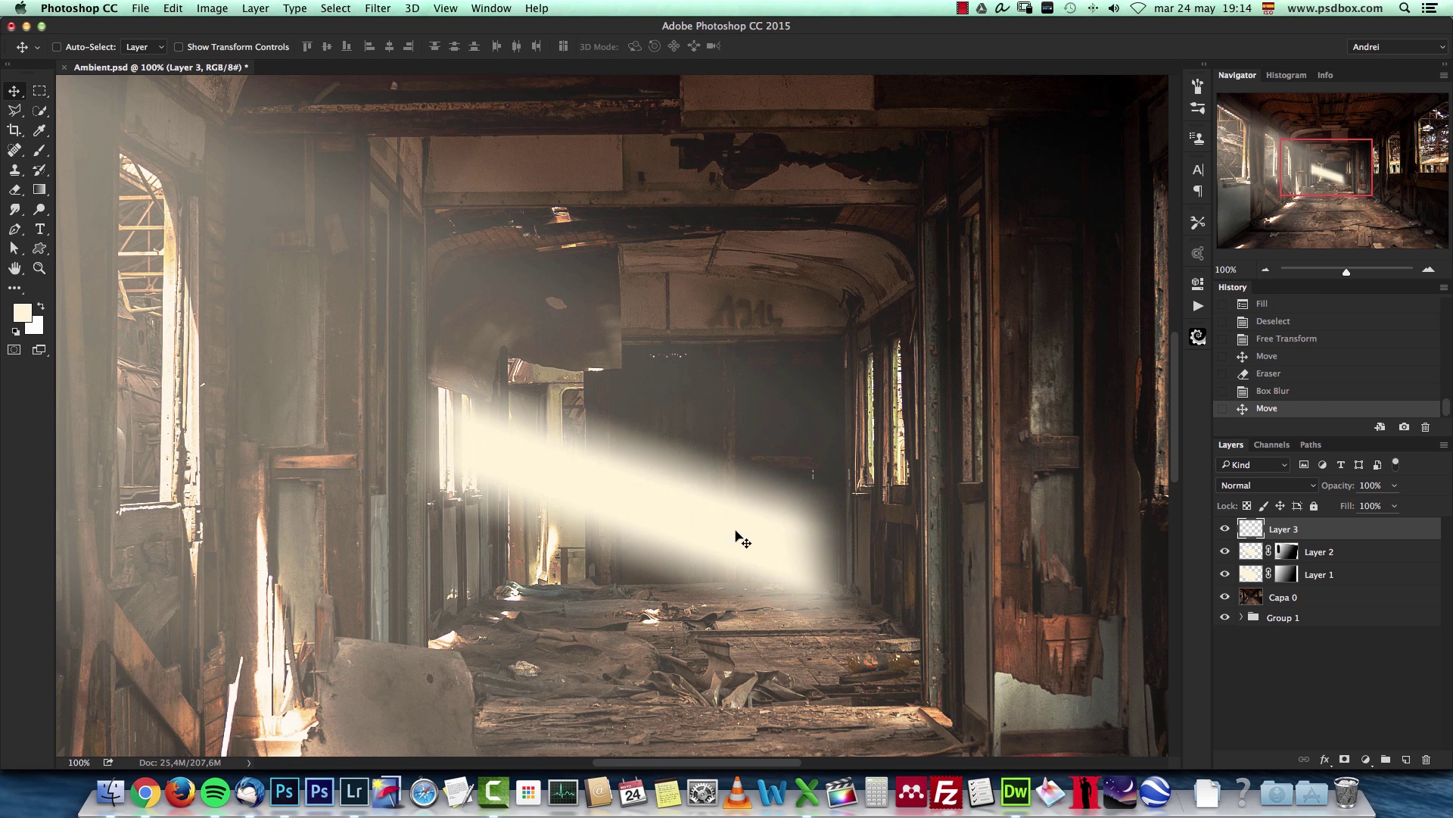
left_click(1344, 760)
left_click(40, 189)
left_click_drag(435, 390, 873, 579)
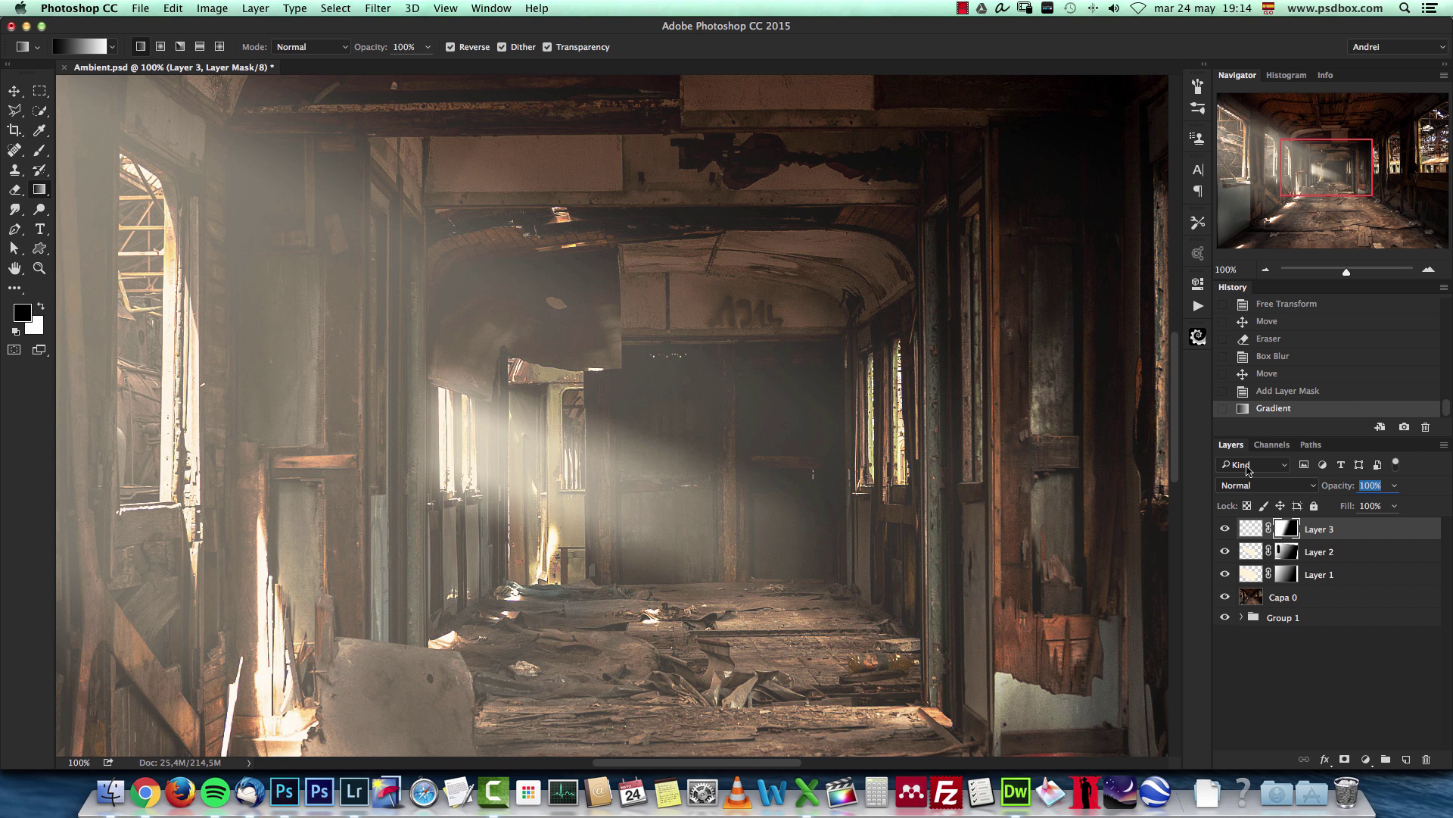
Lower the beam layer's opacity to 70% and zoom out to the whole image.
type("70")
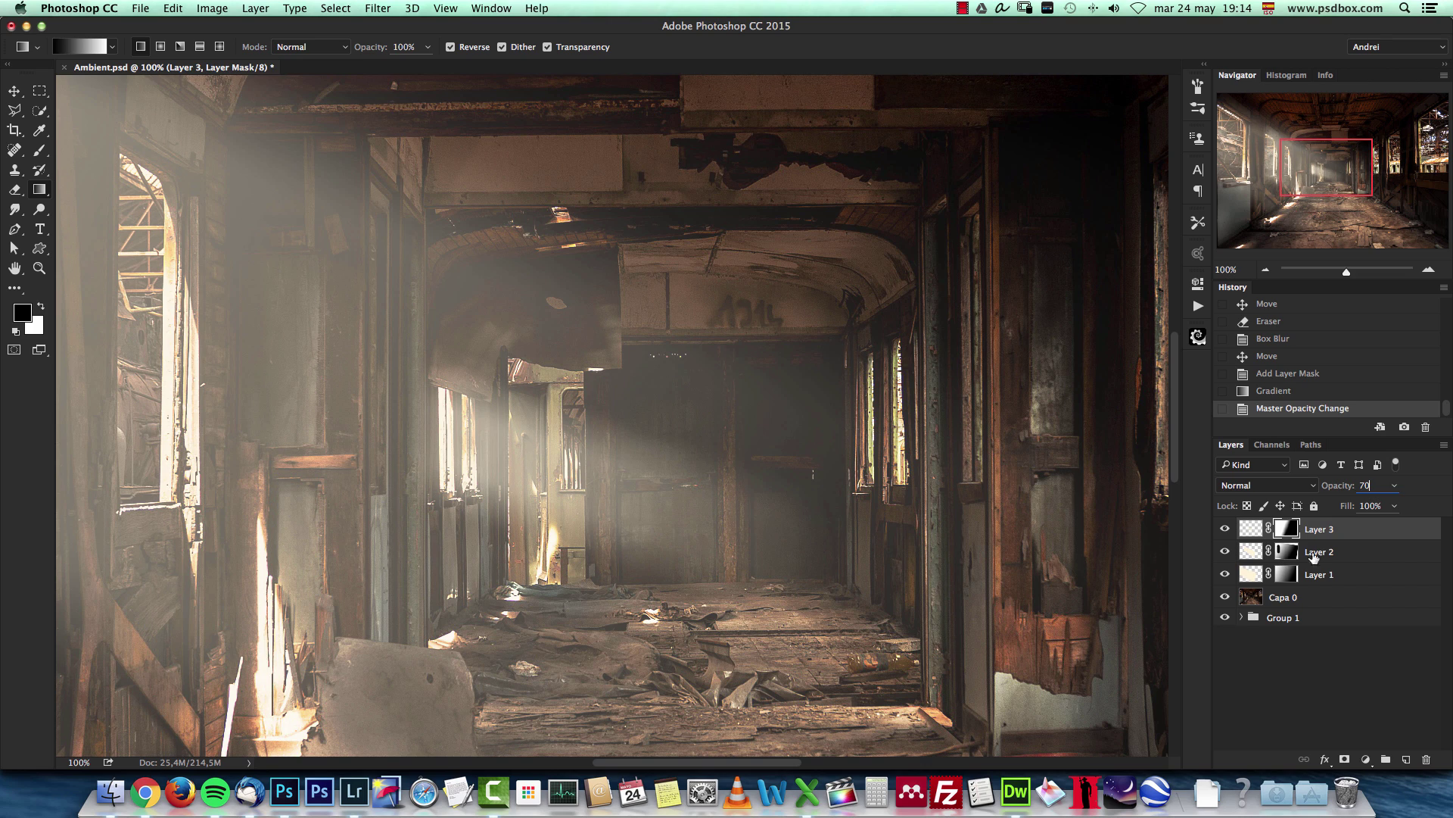
key("super+2")
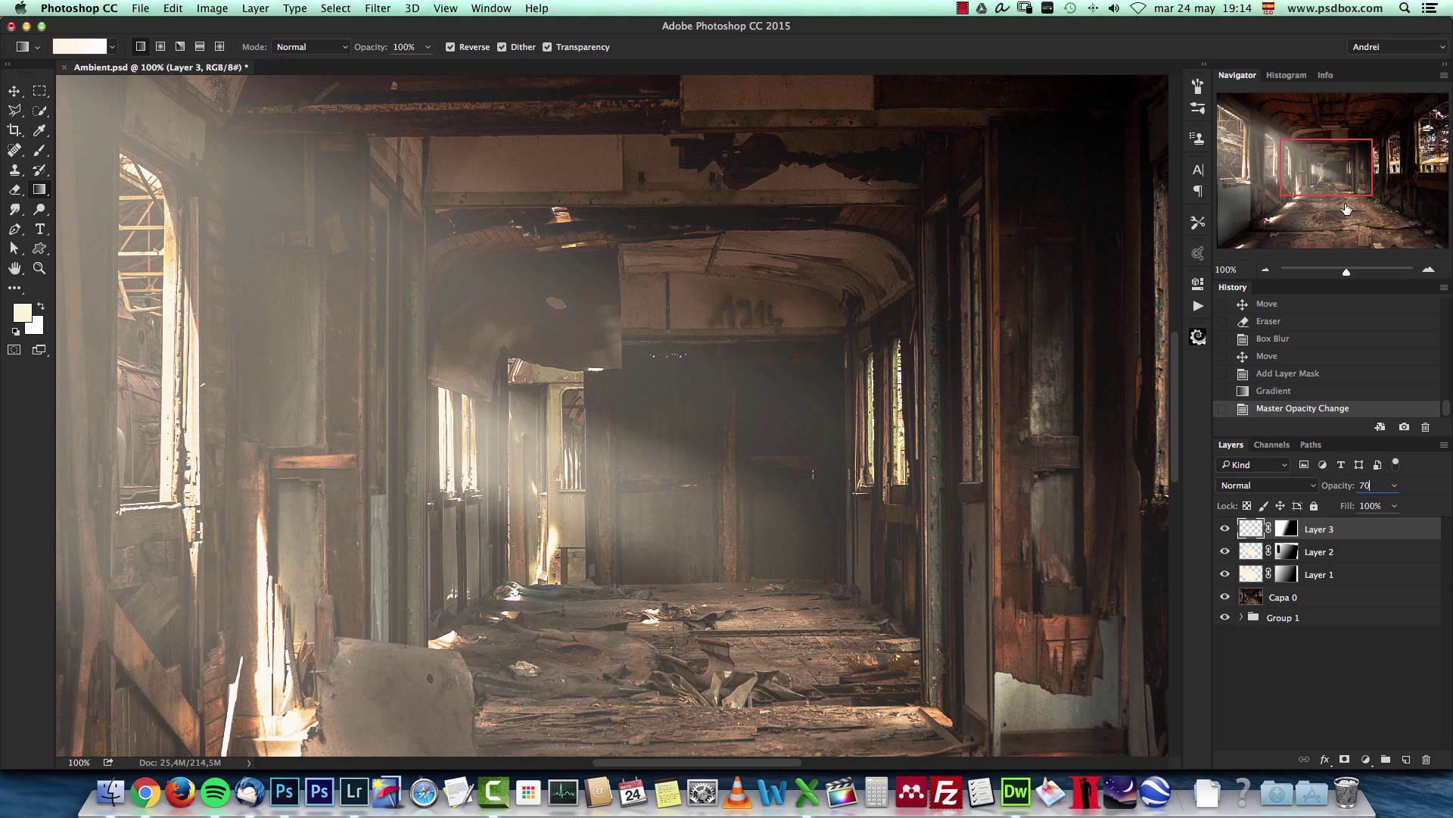
left_click(1265, 269)
left_click(1266, 269)
left_click(1265, 269)
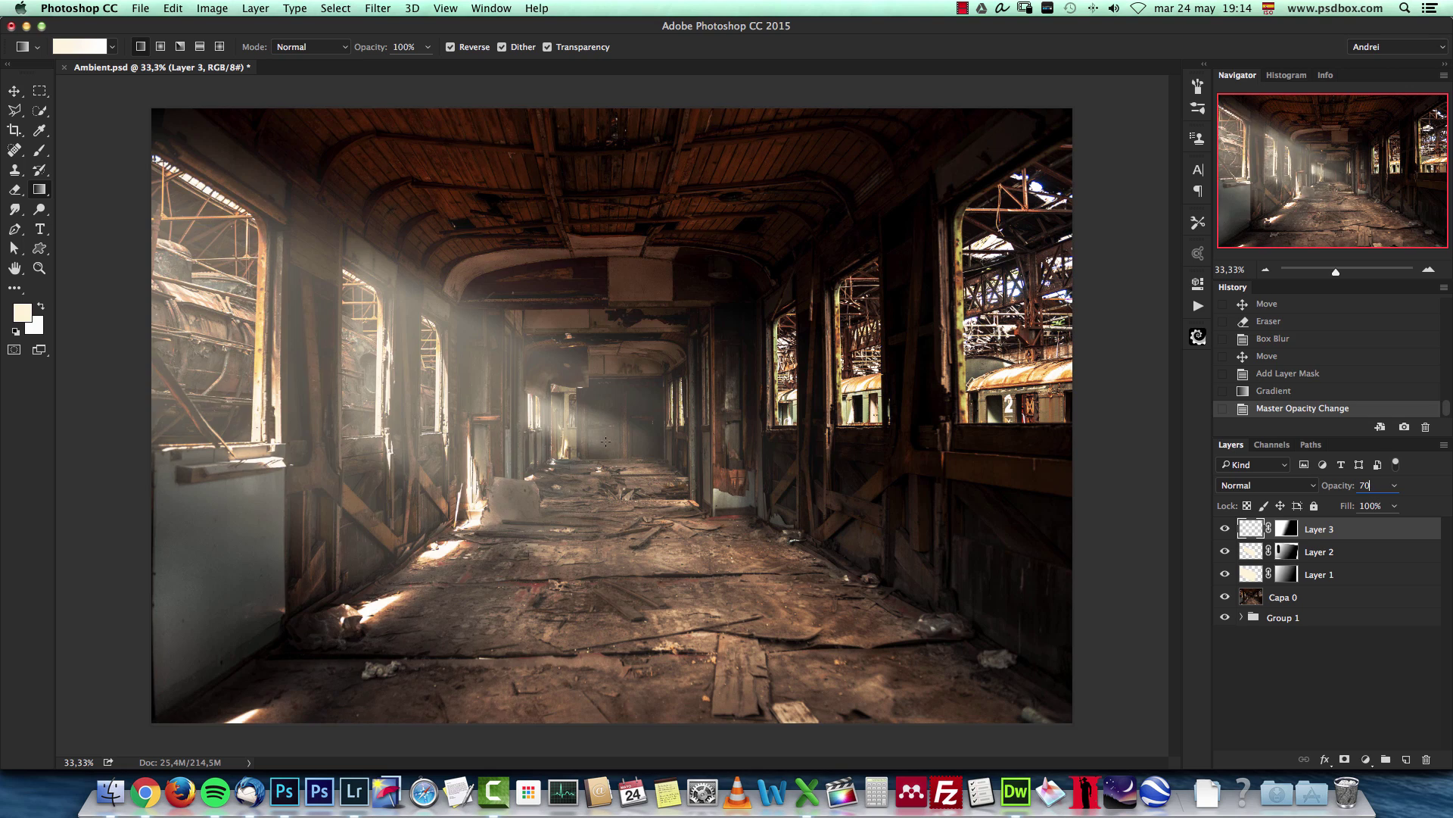
Undo a trial brightening gradient and zoom in on the corridor windows.
left_click_drag(605, 441, 579, 438)
key("super+z")
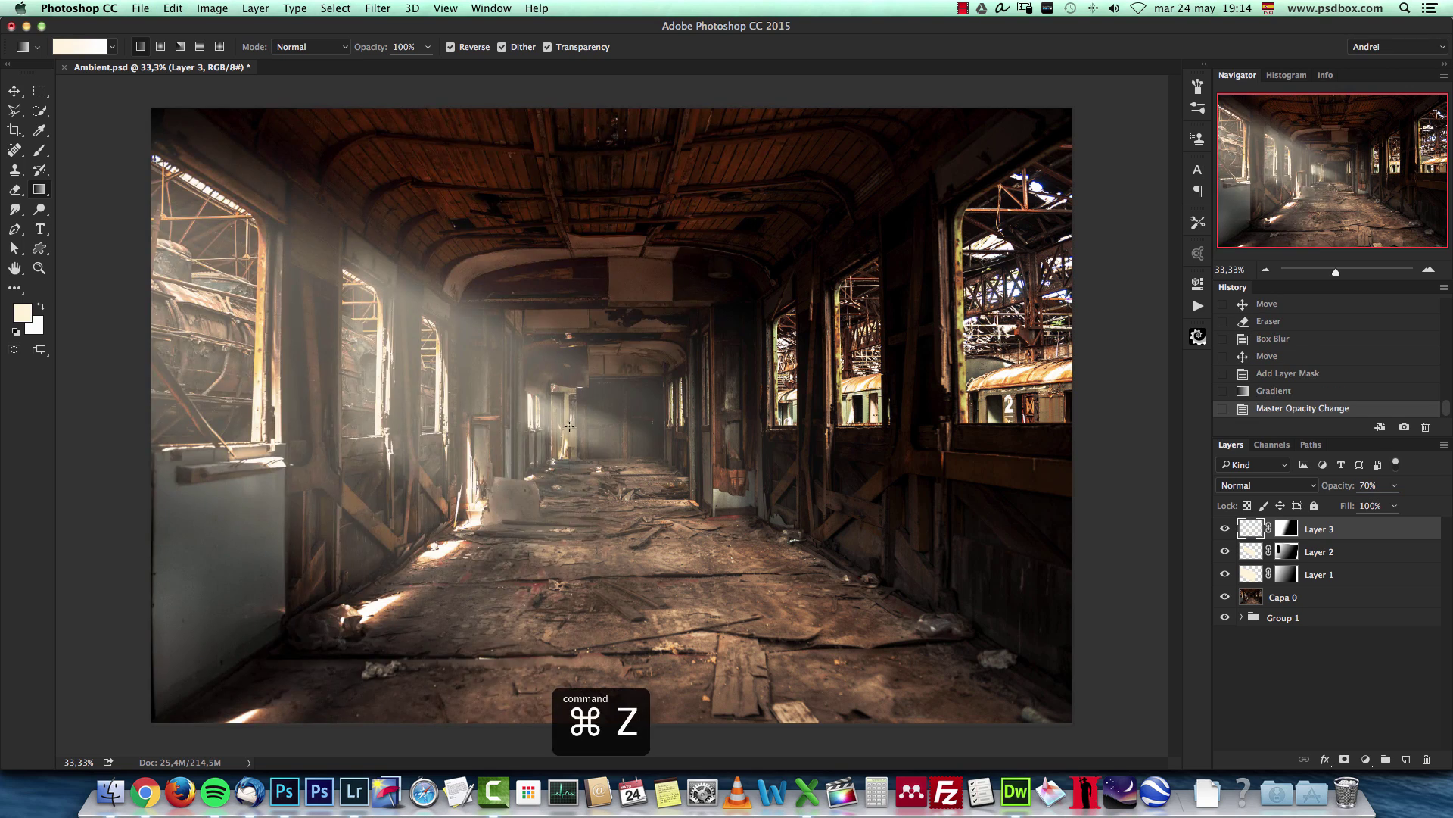
key("super+1")
left_click(1428, 269)
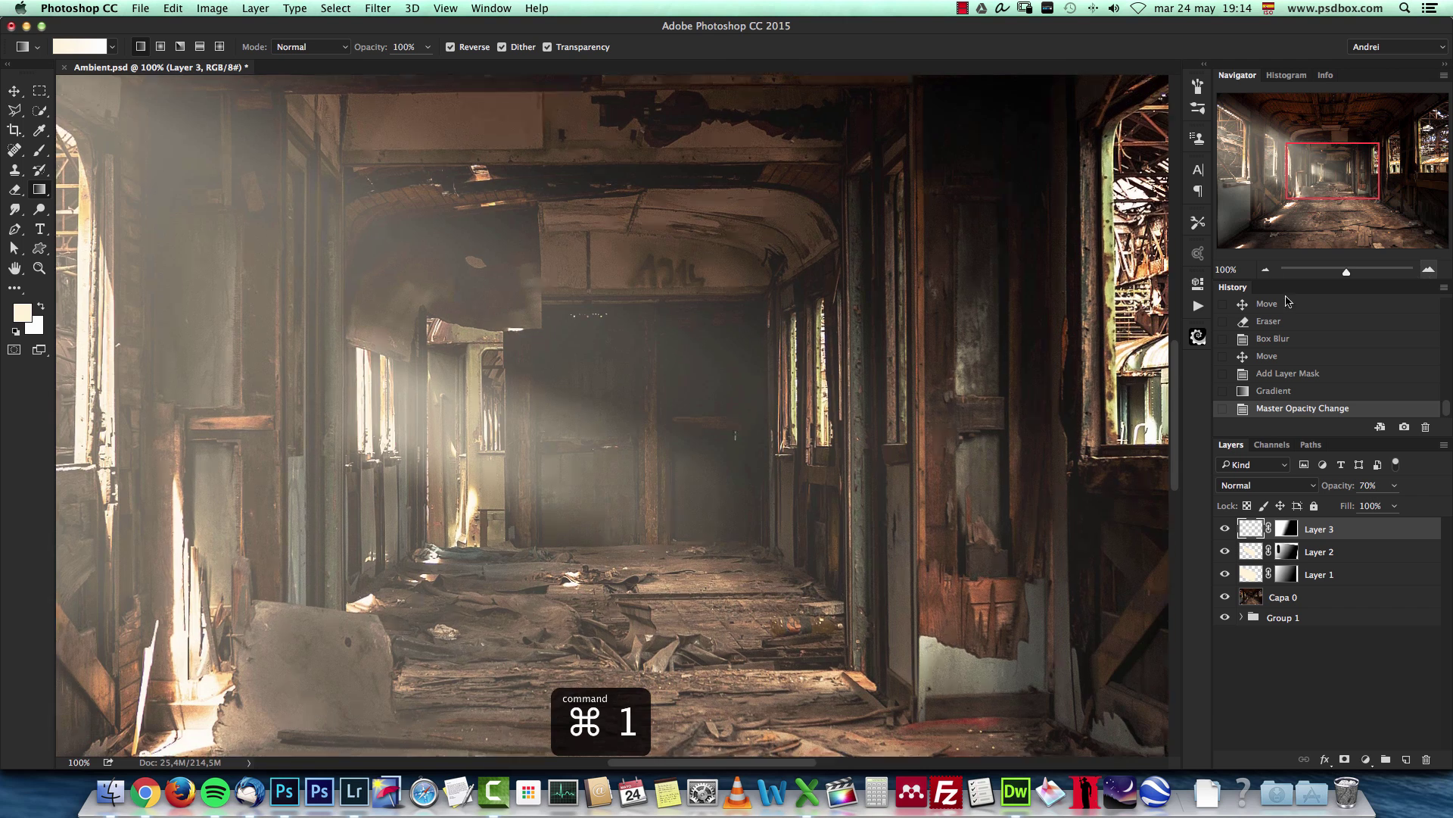
Outline the window strip with the Polygonal Lasso and fill it cream on a new layer.
left_click(25, 112)
left_click(337, 342)
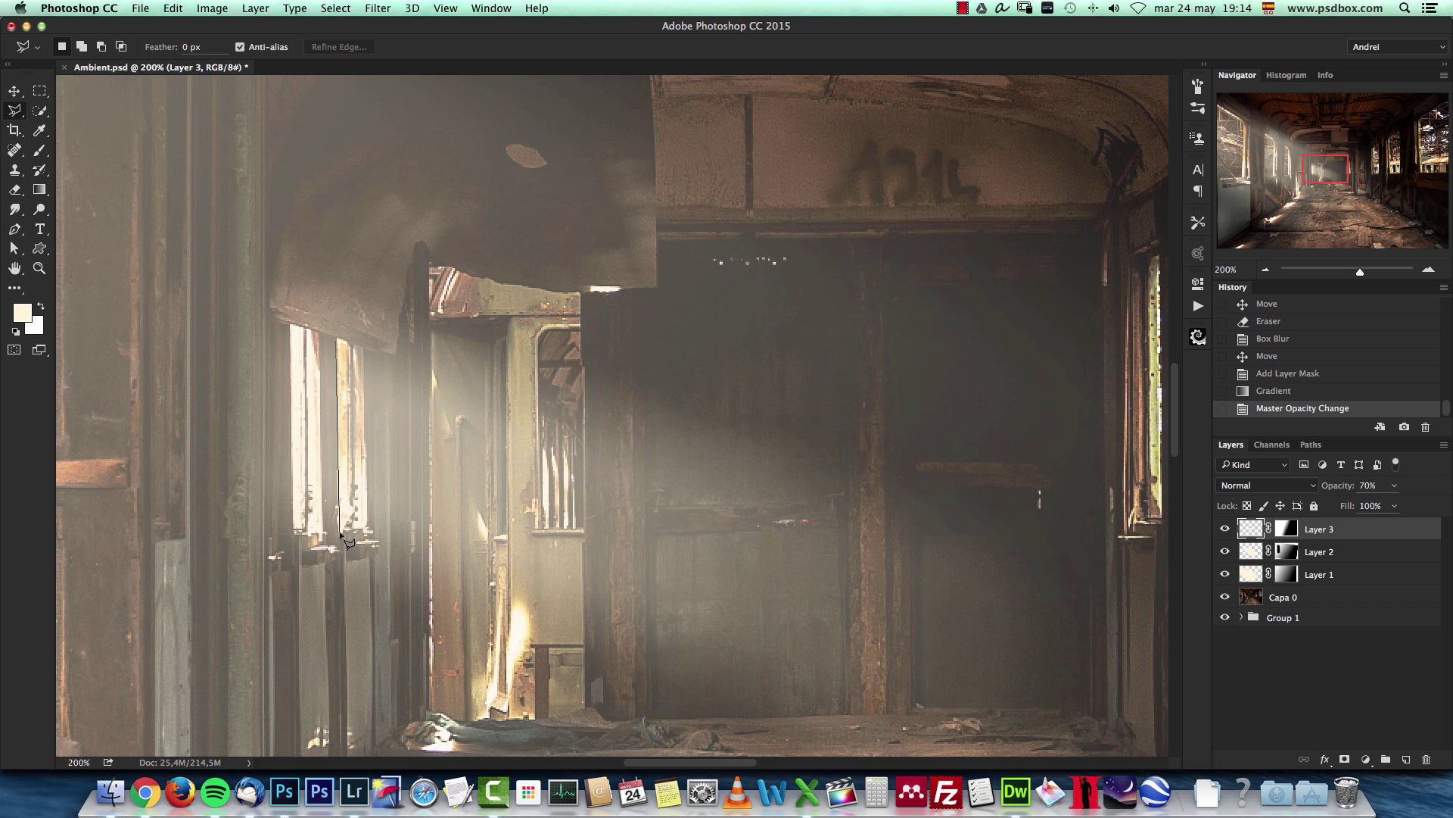
left_click(365, 342)
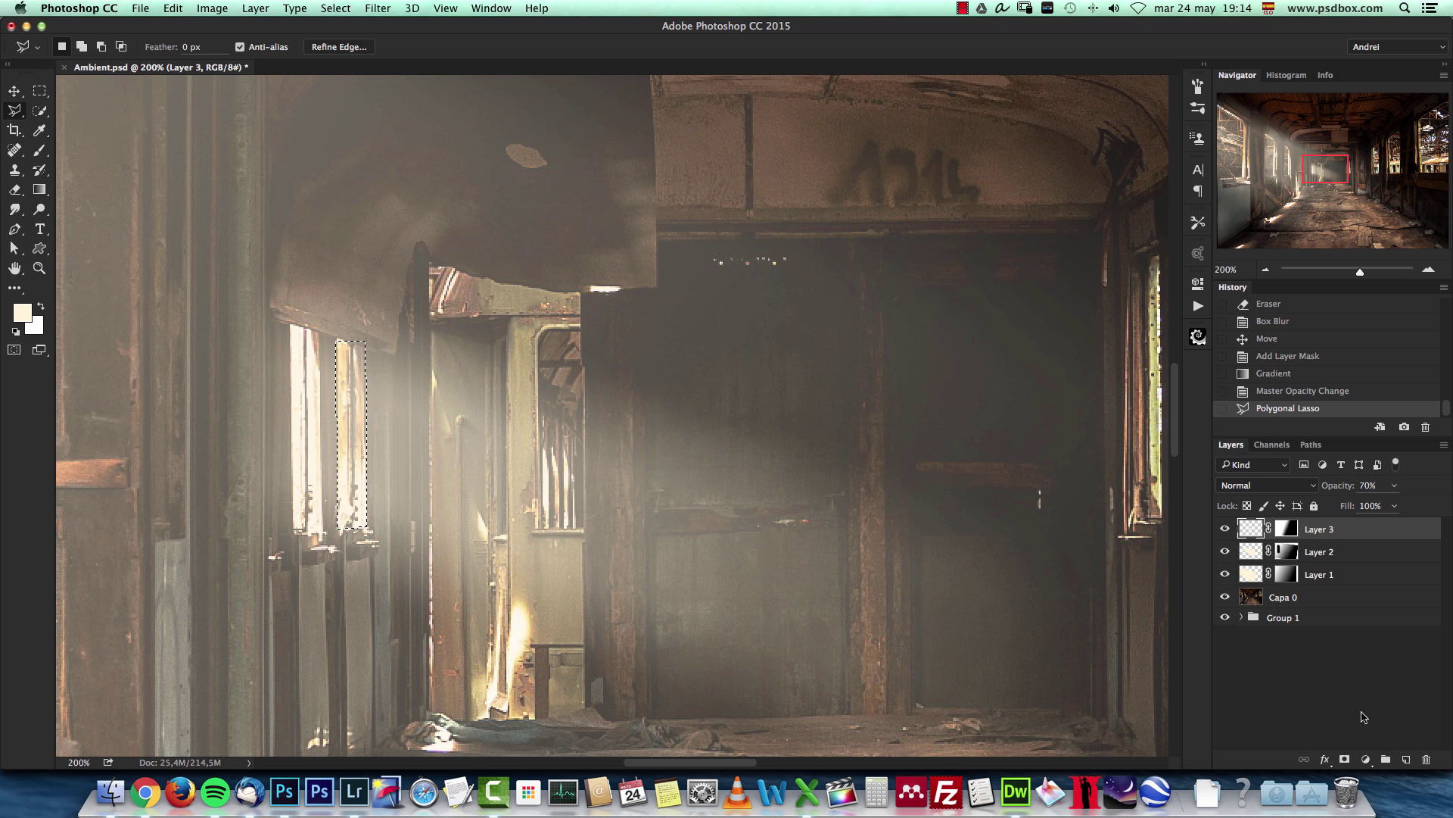
left_click(1406, 758)
key("alt+BackSpace")
key("super+d")
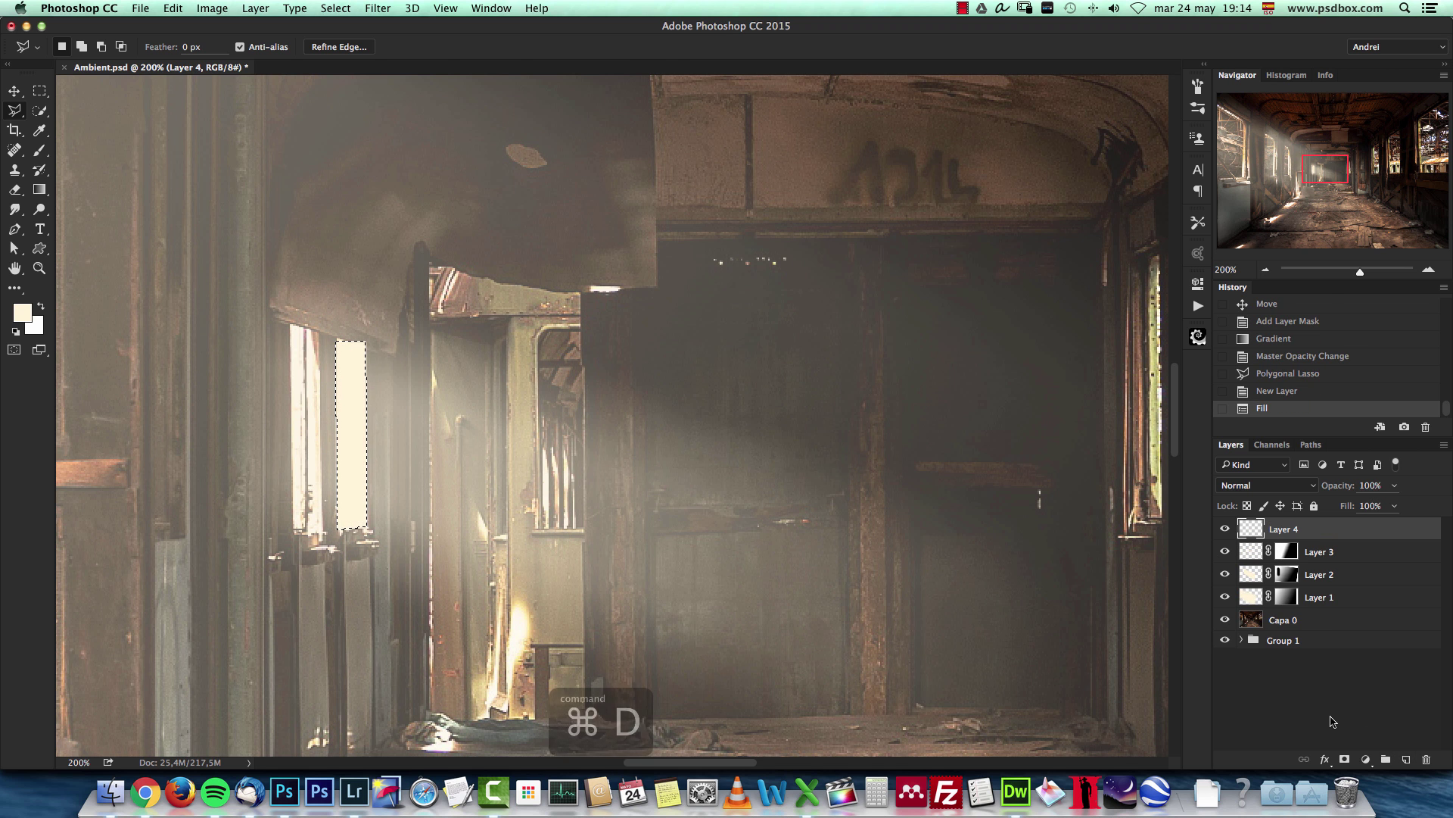
Distort the cream strip into a long beam slanting down toward the floor.
key("super+t")
right_click(357, 399)
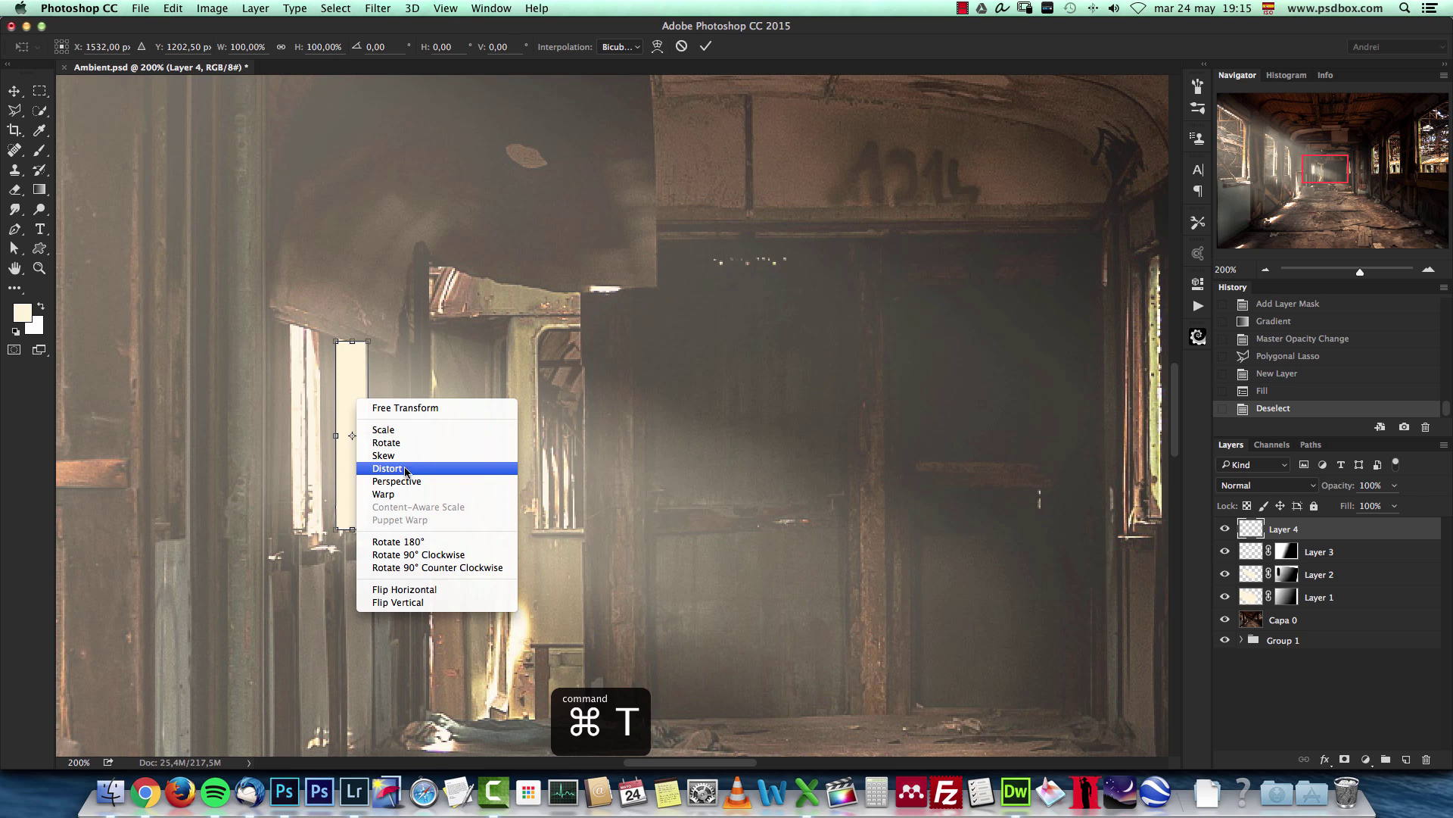
left_click(403, 469)
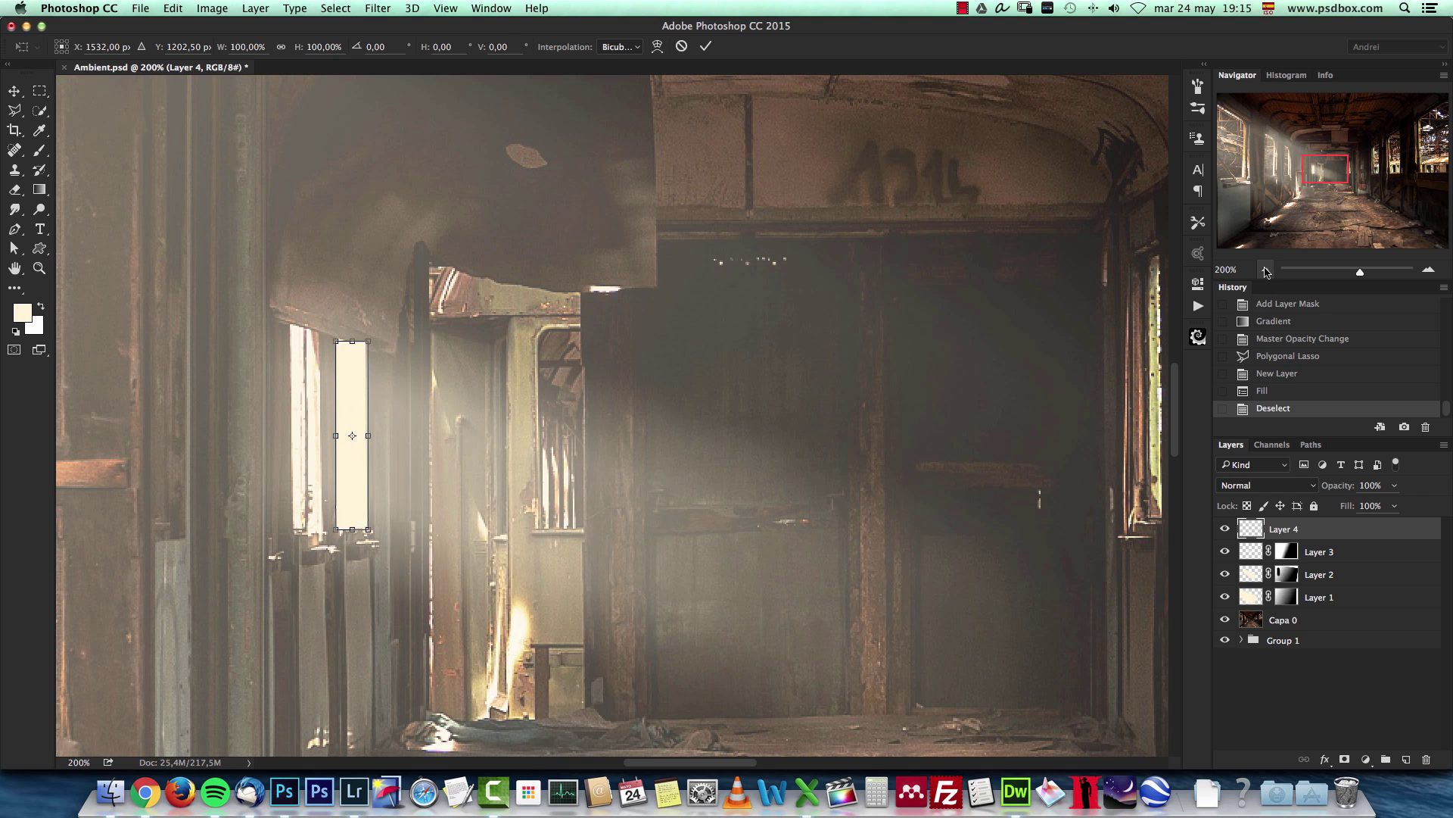
left_click(1266, 269)
left_click(1265, 270)
left_click_drag(531, 420, 734, 552)
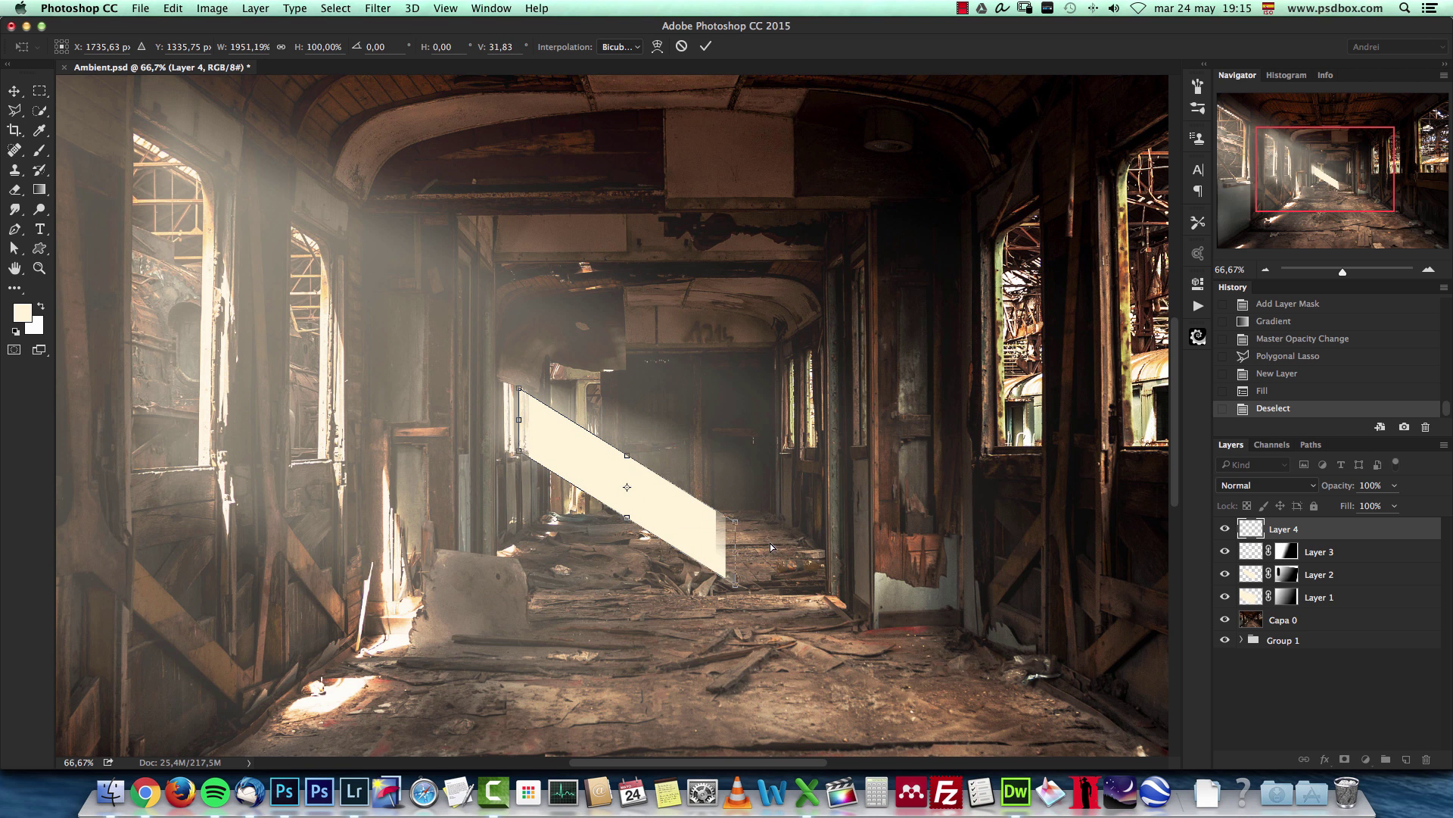
right_click(655, 504)
left_click(704, 588)
left_click_drag(738, 526, 754, 513)
Commit the slanted beam, repeat the blur, fade its lower part with a gradient mask and nudge it.
key("Return")
key("l")
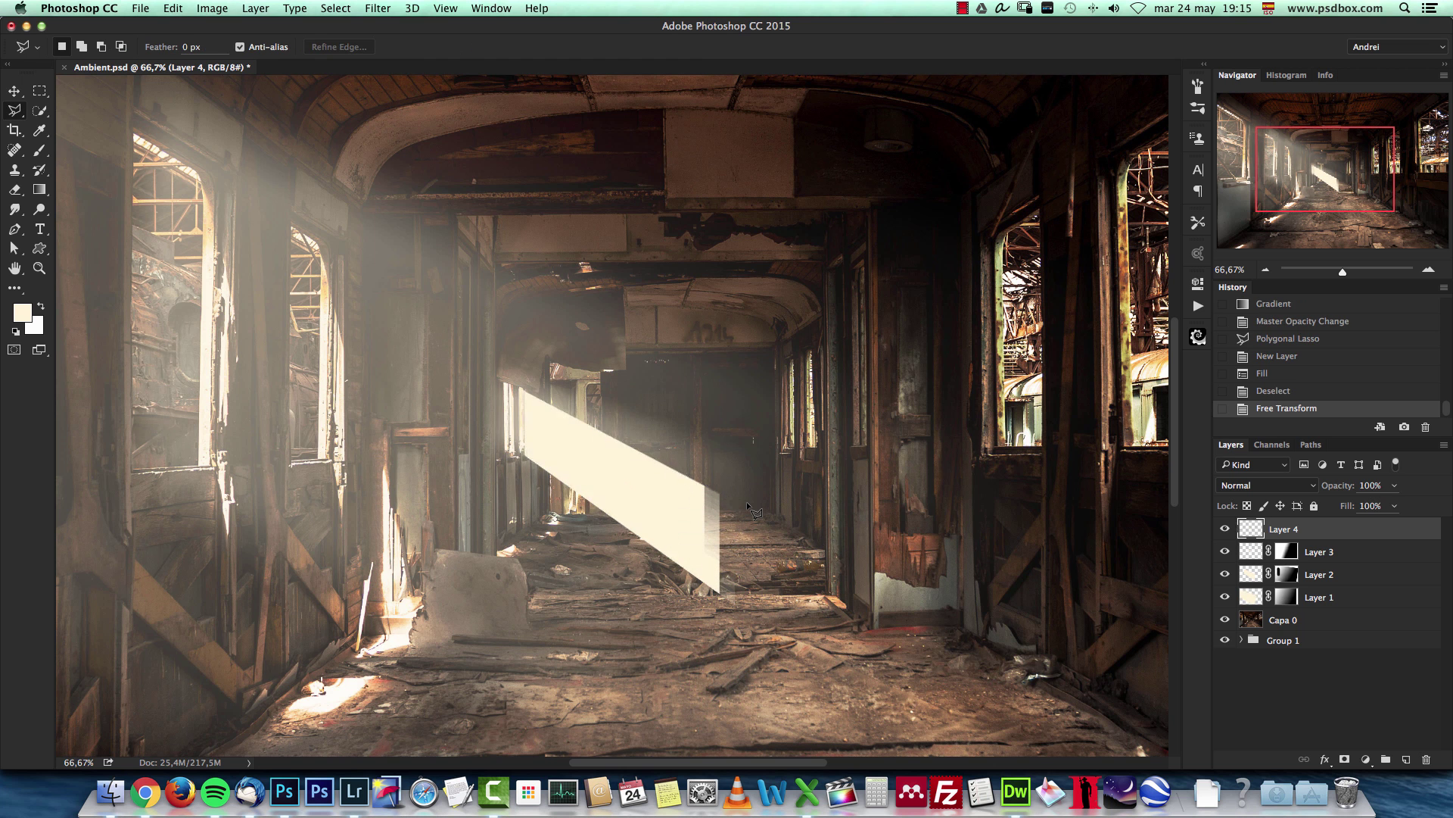
key("super+f")
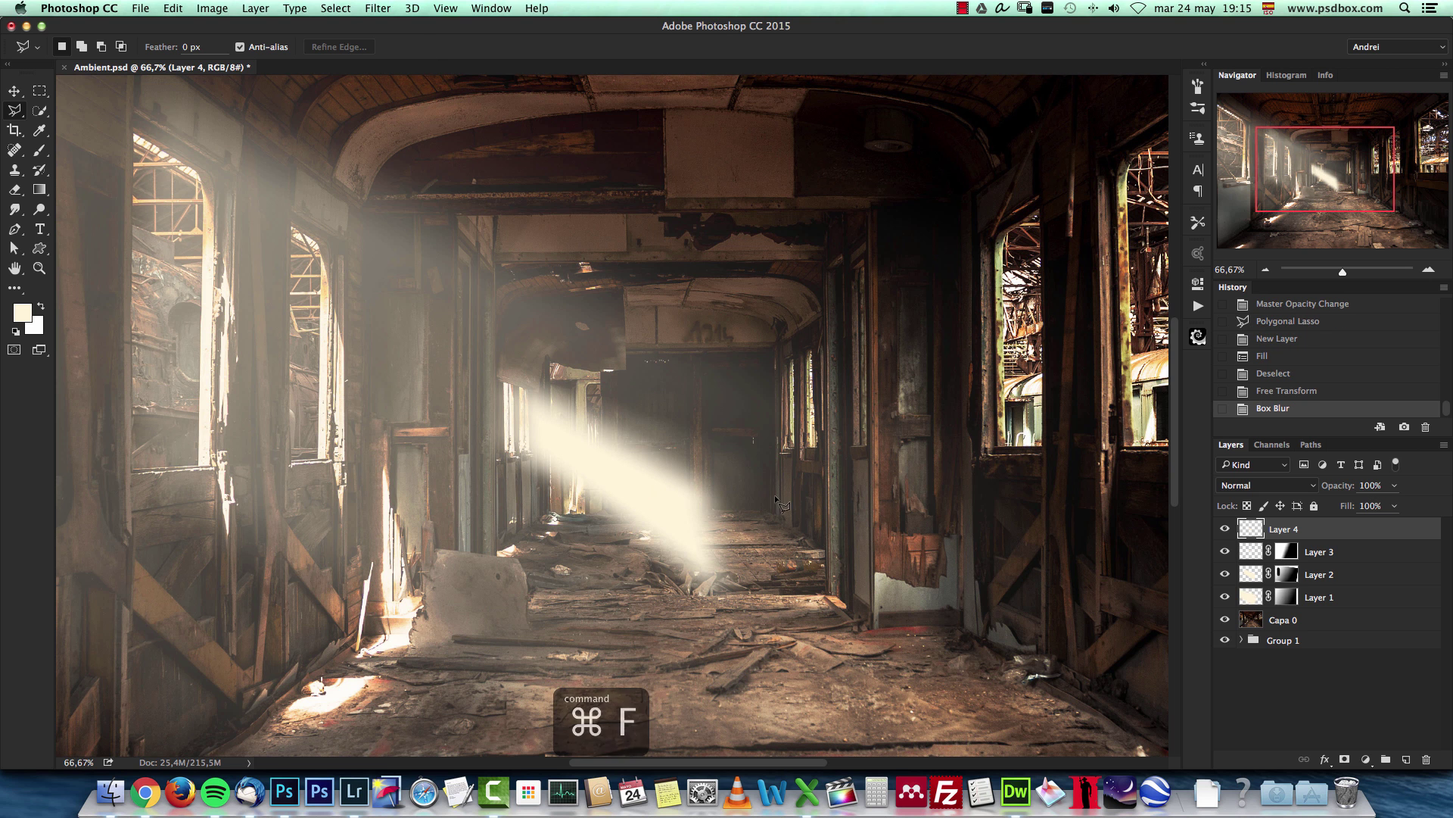
left_click(1345, 759)
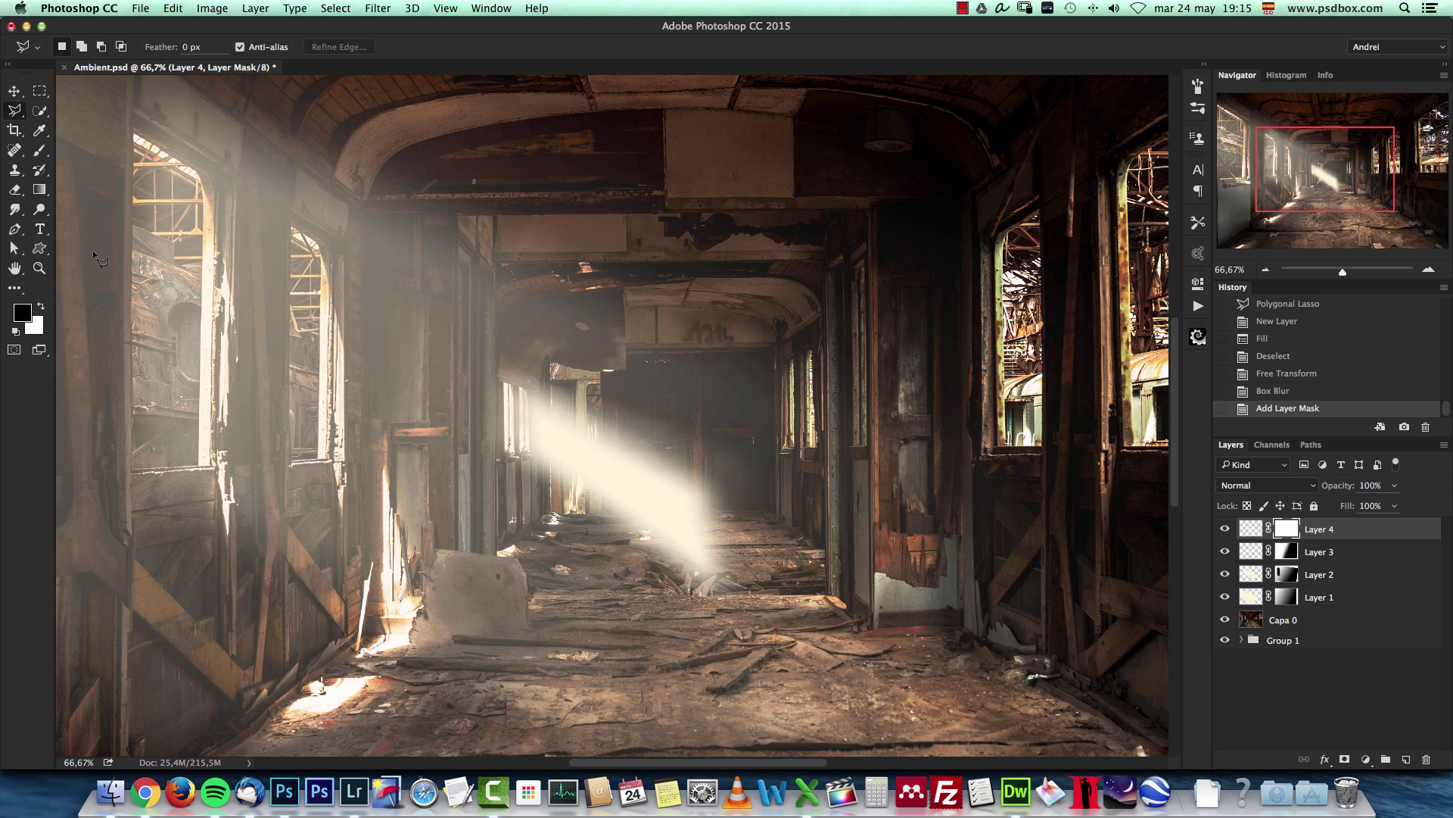
left_click(39, 190)
left_click_drag(540, 437, 754, 593)
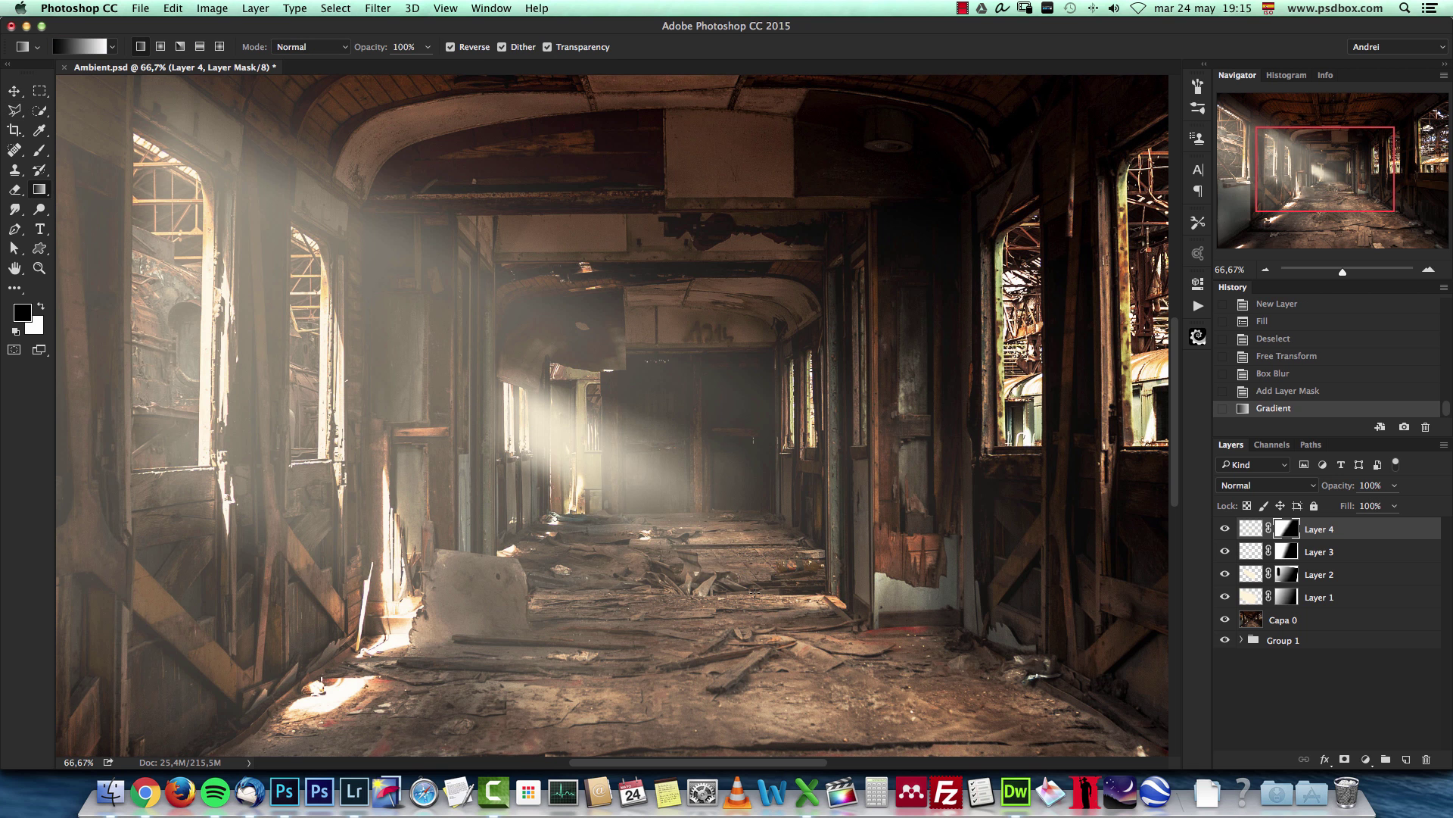
key("cmd+t")
left_click_drag(616, 452, 622, 454)
key("Return")
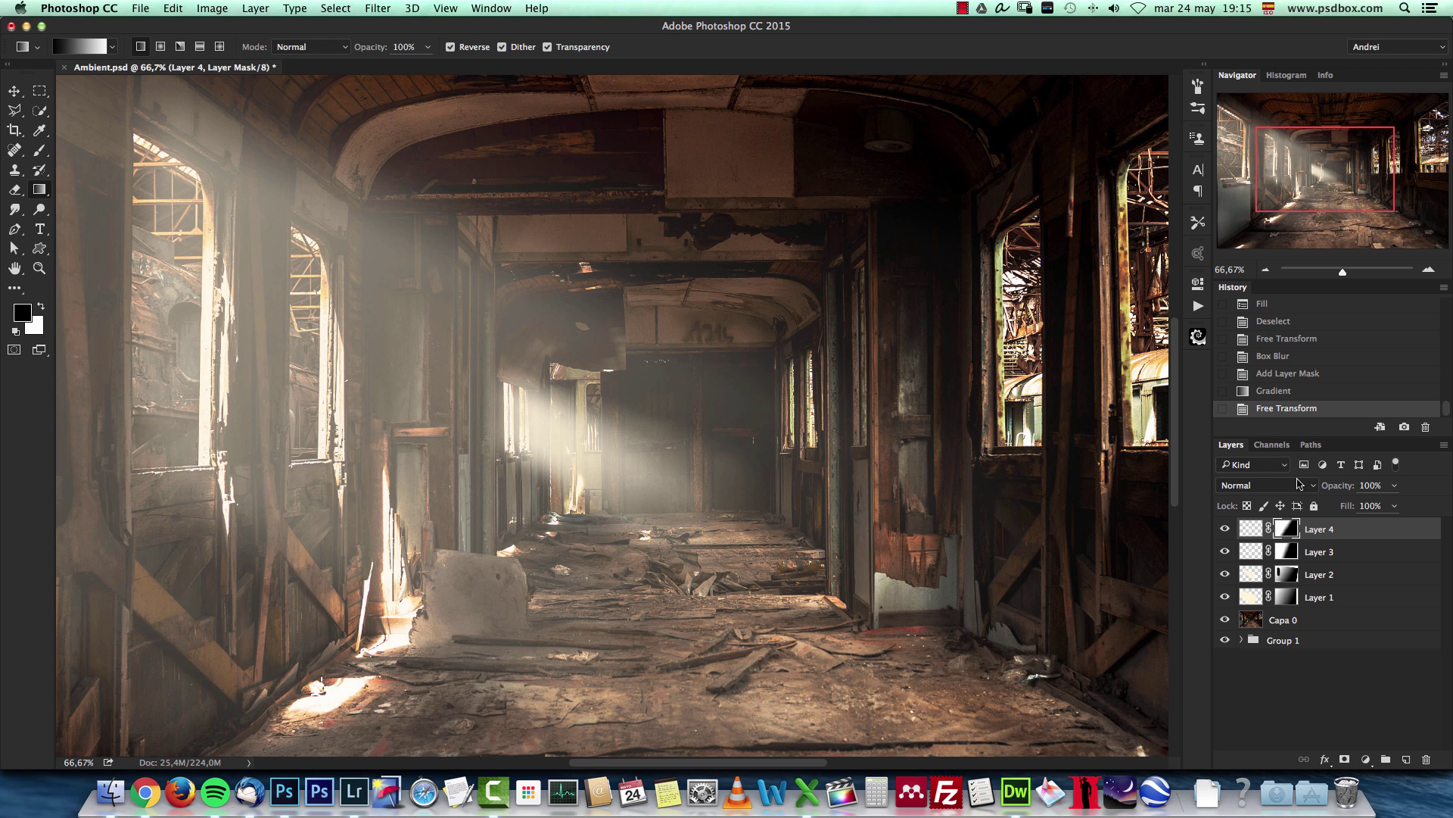
Try Soft Light, Overlay, Normal and Screen on Layer 4, keep Normal, then zoom out.
left_click(1282, 488)
left_click(1253, 670)
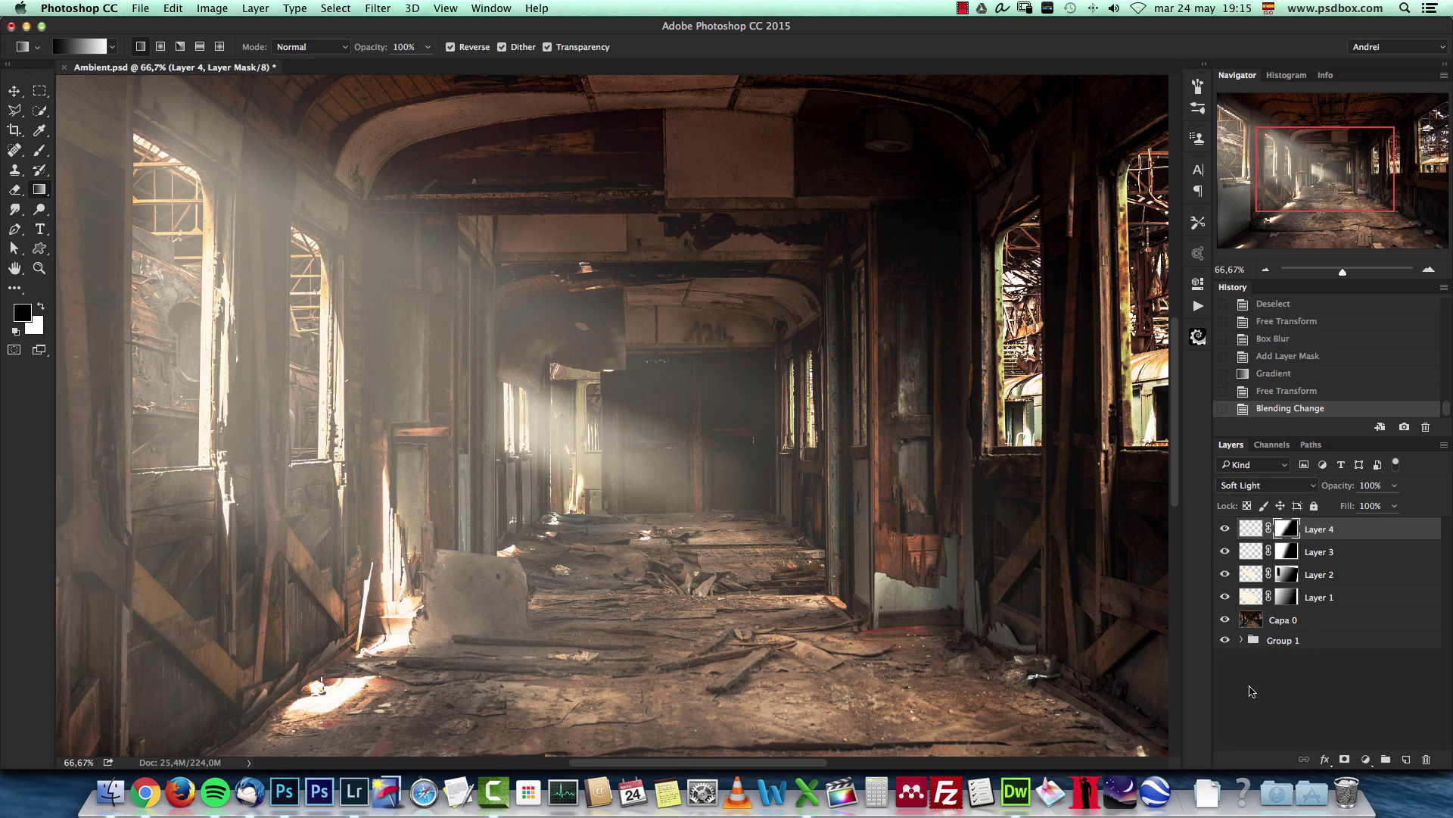
left_click(1249, 487)
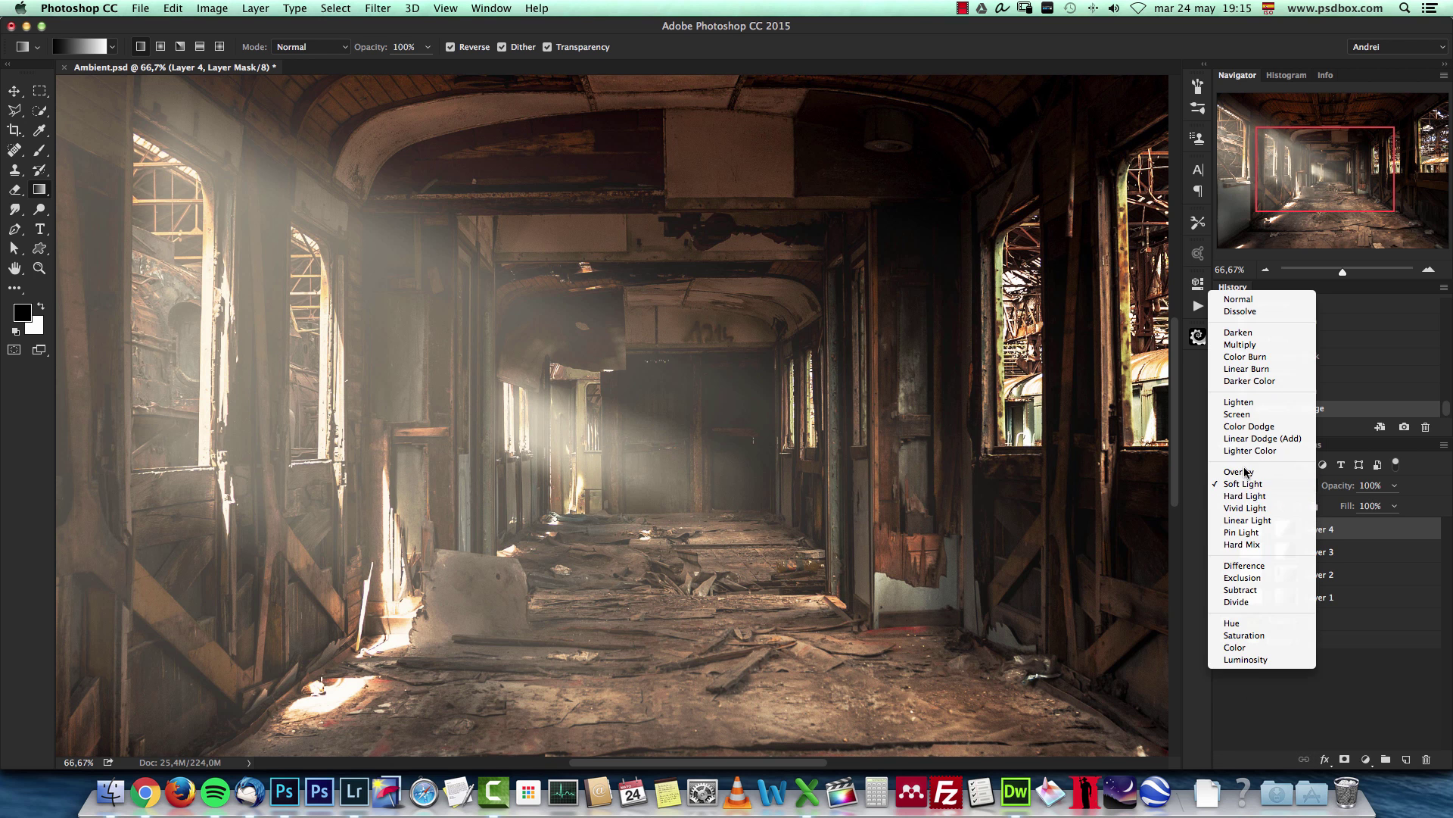
left_click(1260, 474)
left_click(1259, 490)
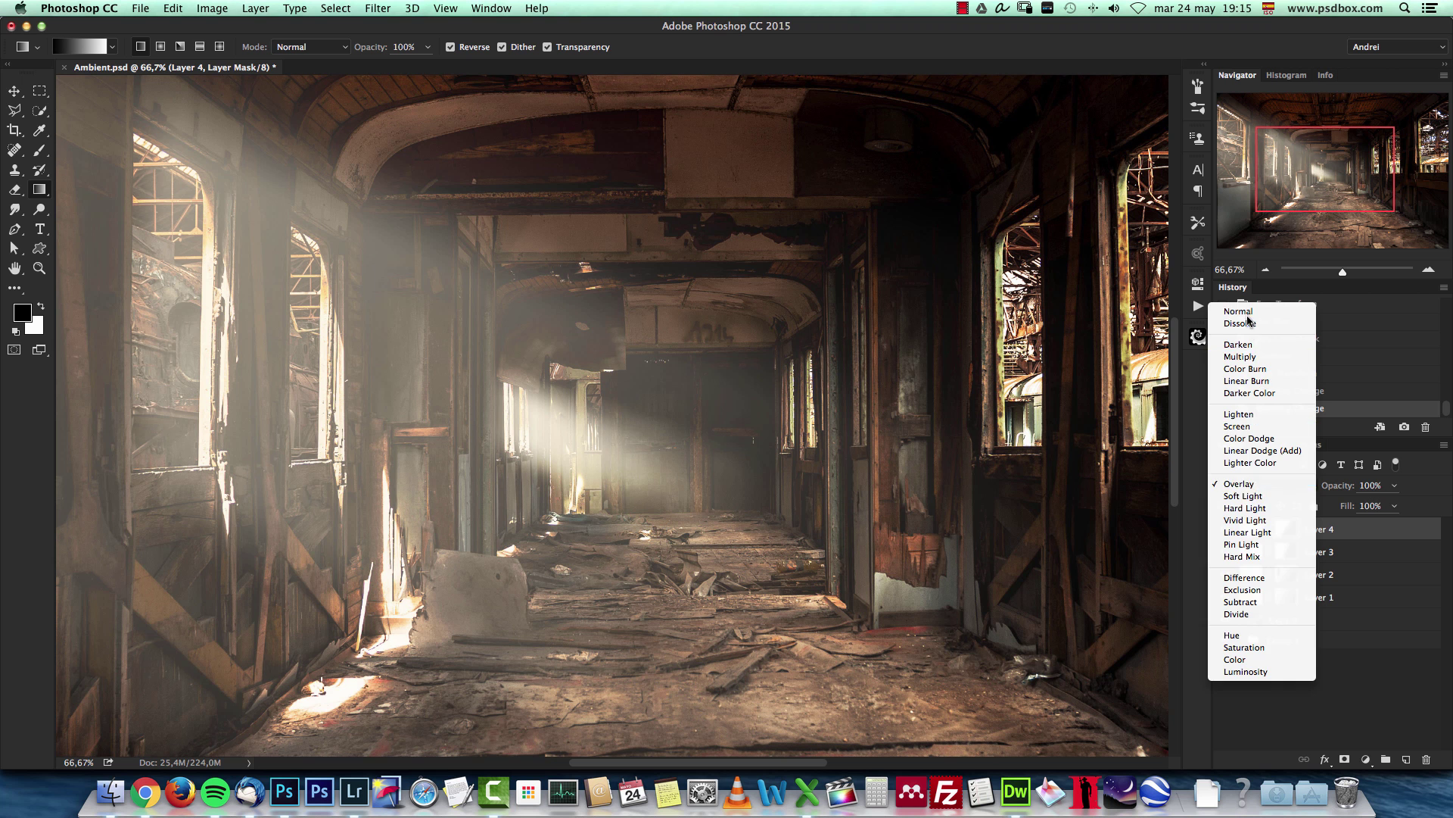
left_click(1242, 307)
left_click(1257, 484)
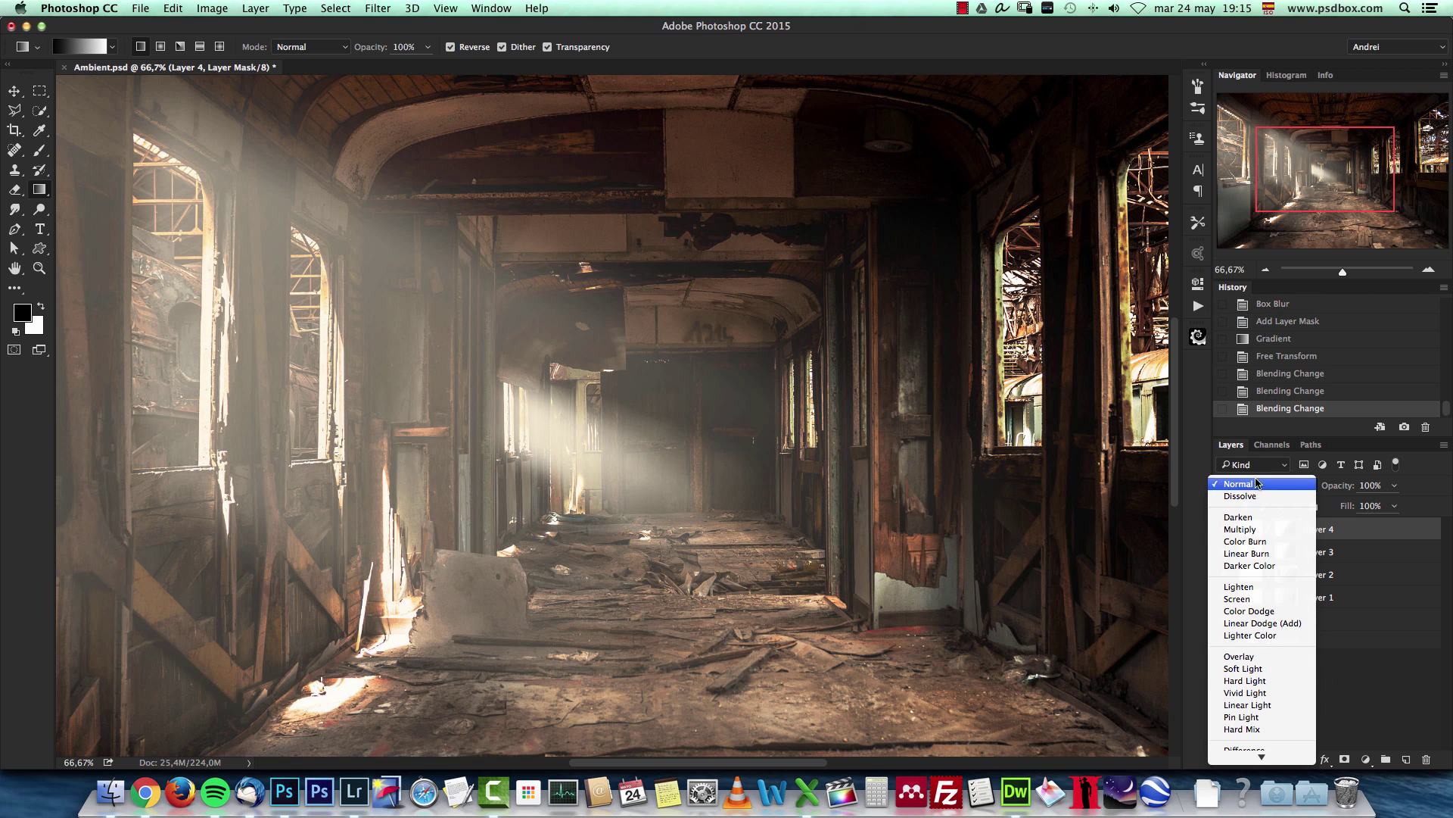
left_click(1237, 599)
key("super+z")
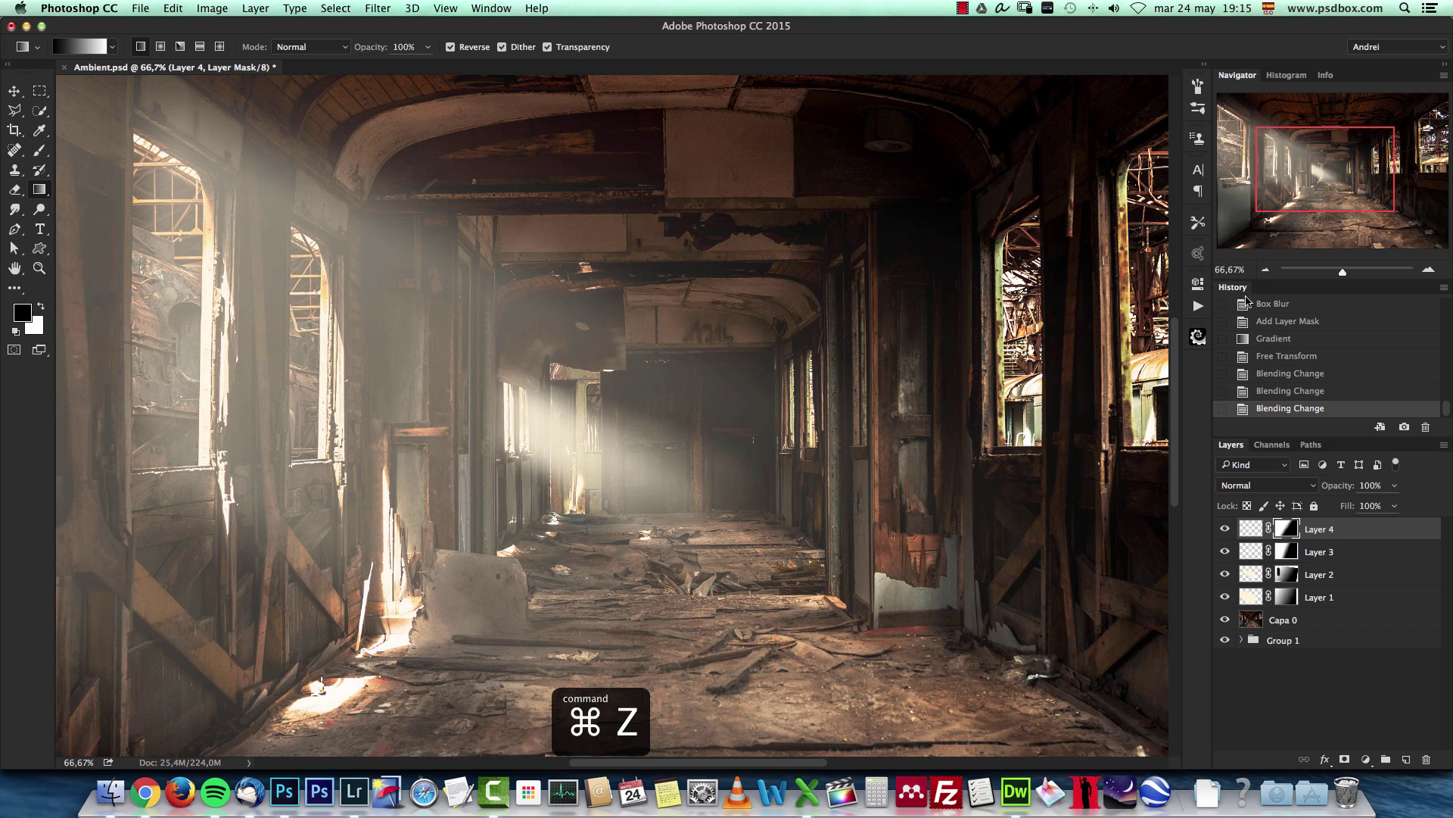
left_click(1266, 270)
left_click(1266, 270)
left_click(1265, 271)
left_click(1266, 270)
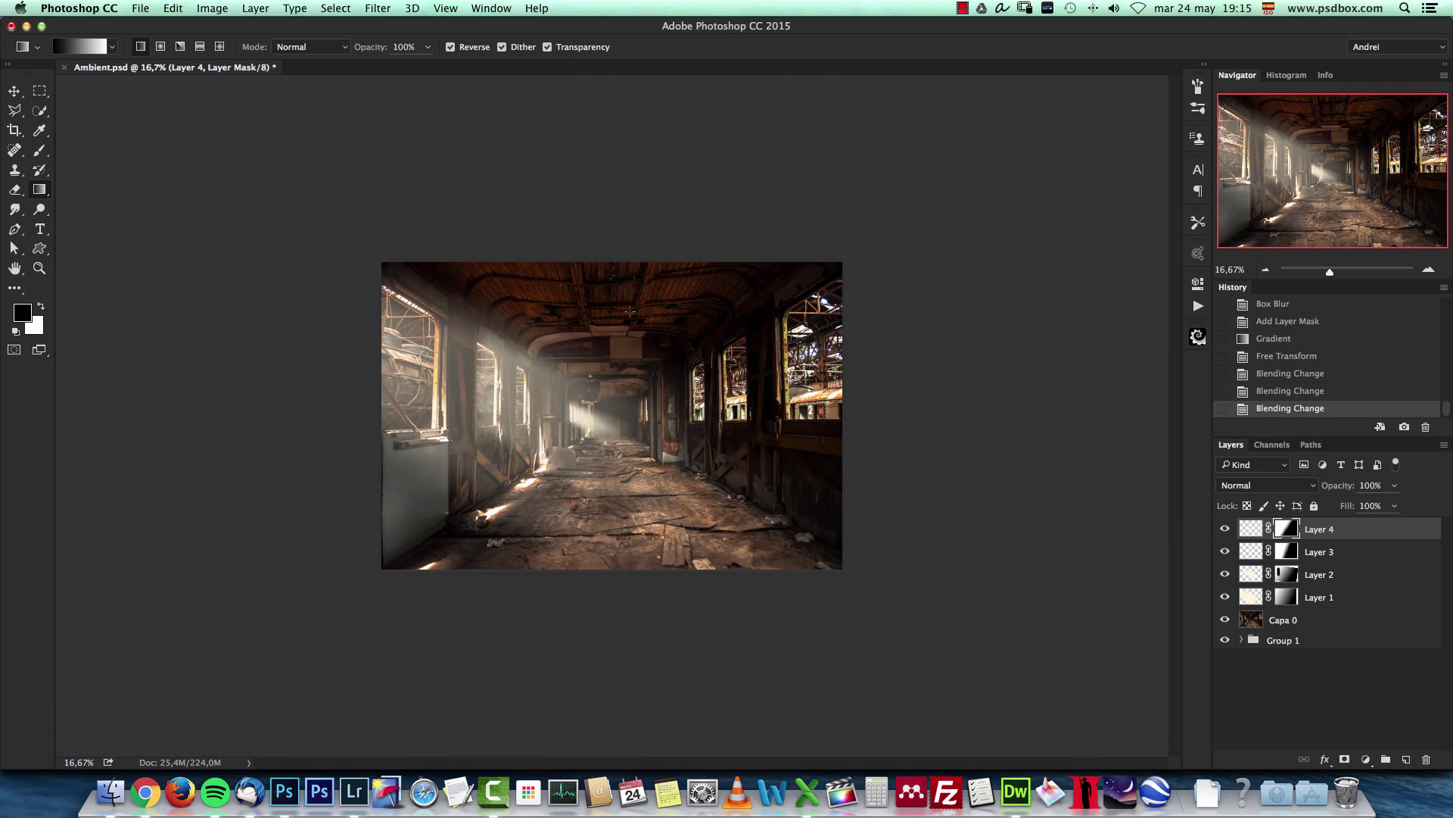
Change Layer 4's opacity from 50% to 30%.
left_click(1426, 274)
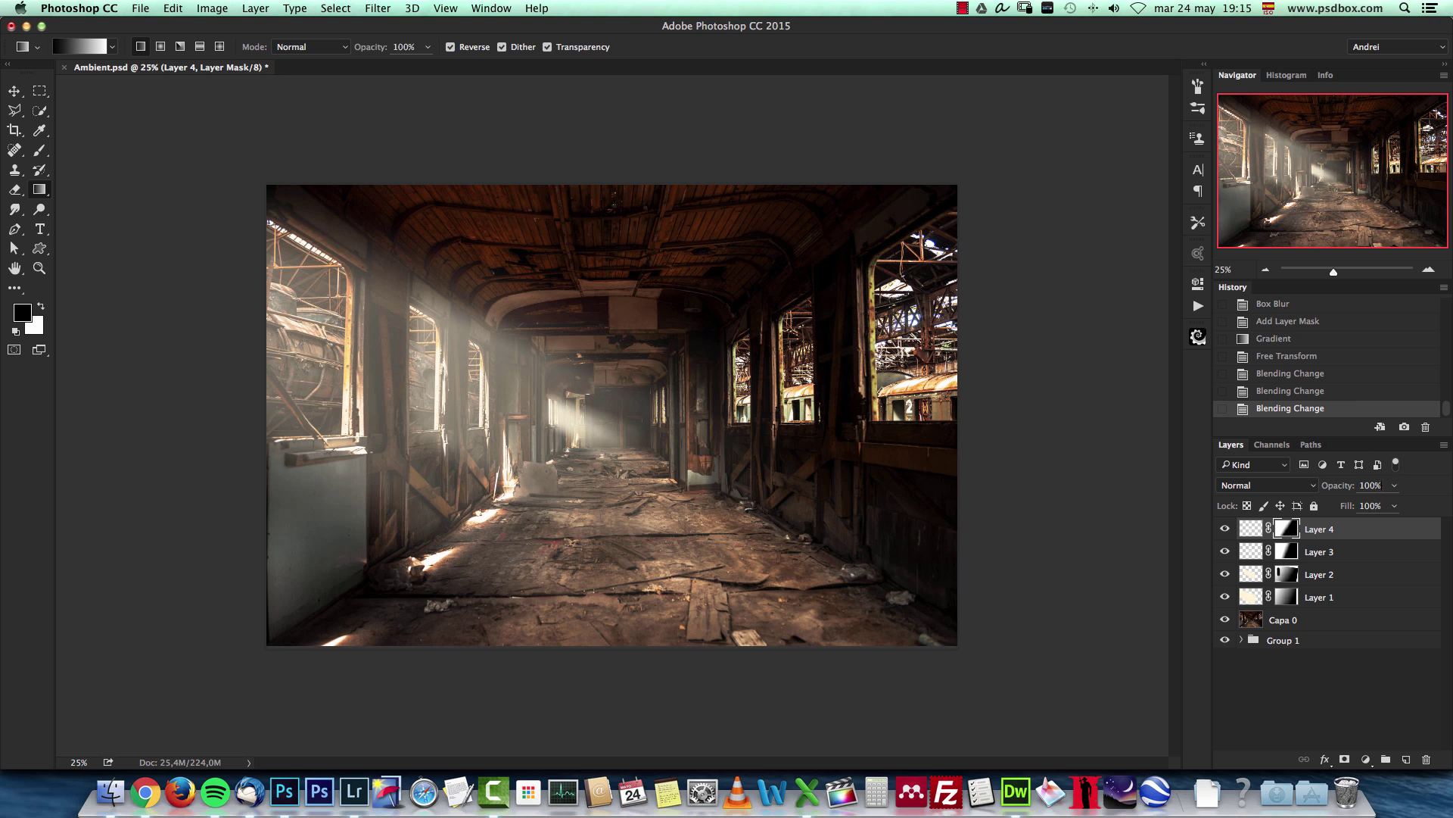
type("50")
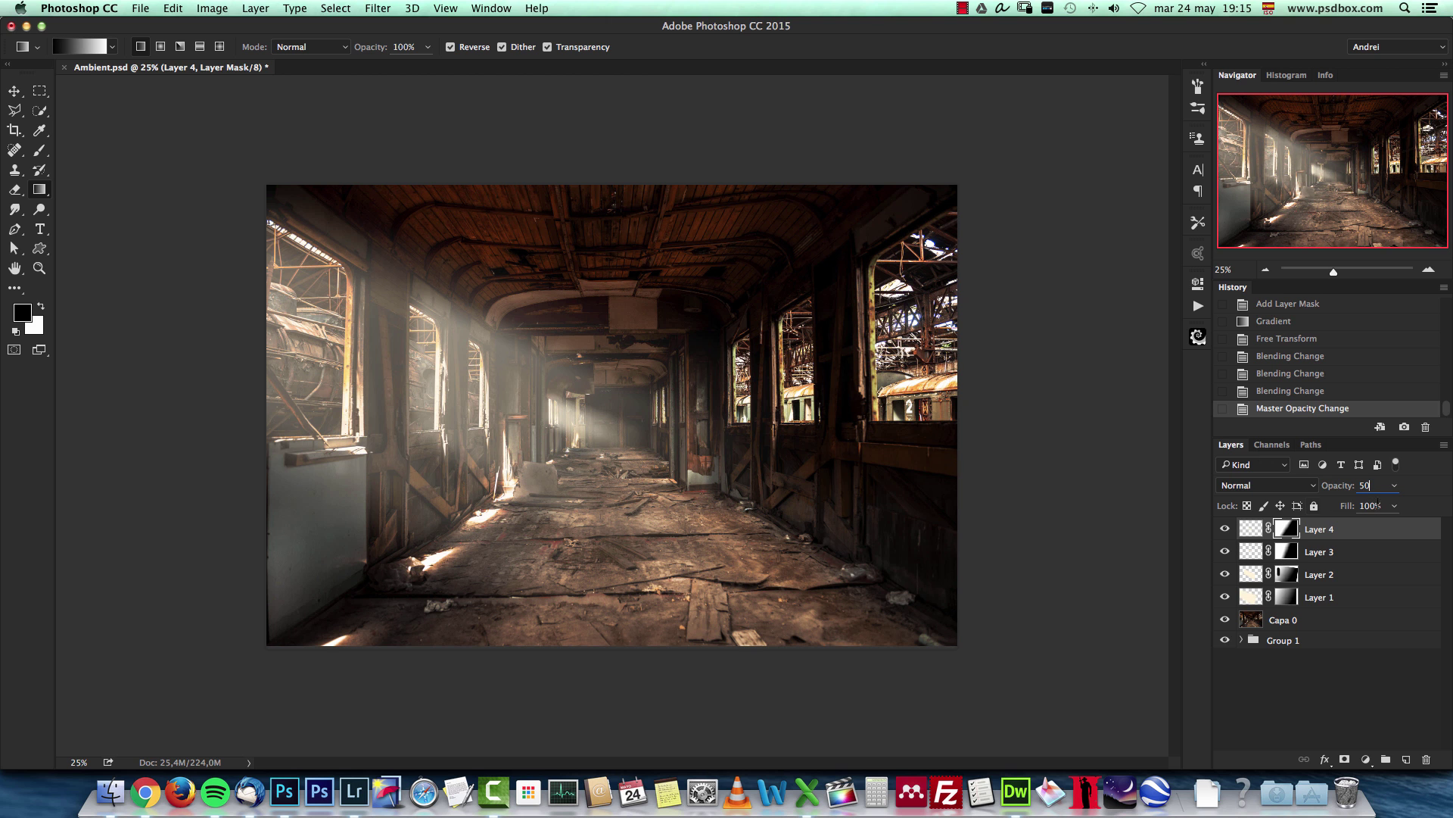
key("Right")
key("BackSpace")
key("BackSpace")
type("30")
Select Layers 1 through 4 and group them into Group 2 with Cmd+G.
key("super+2")
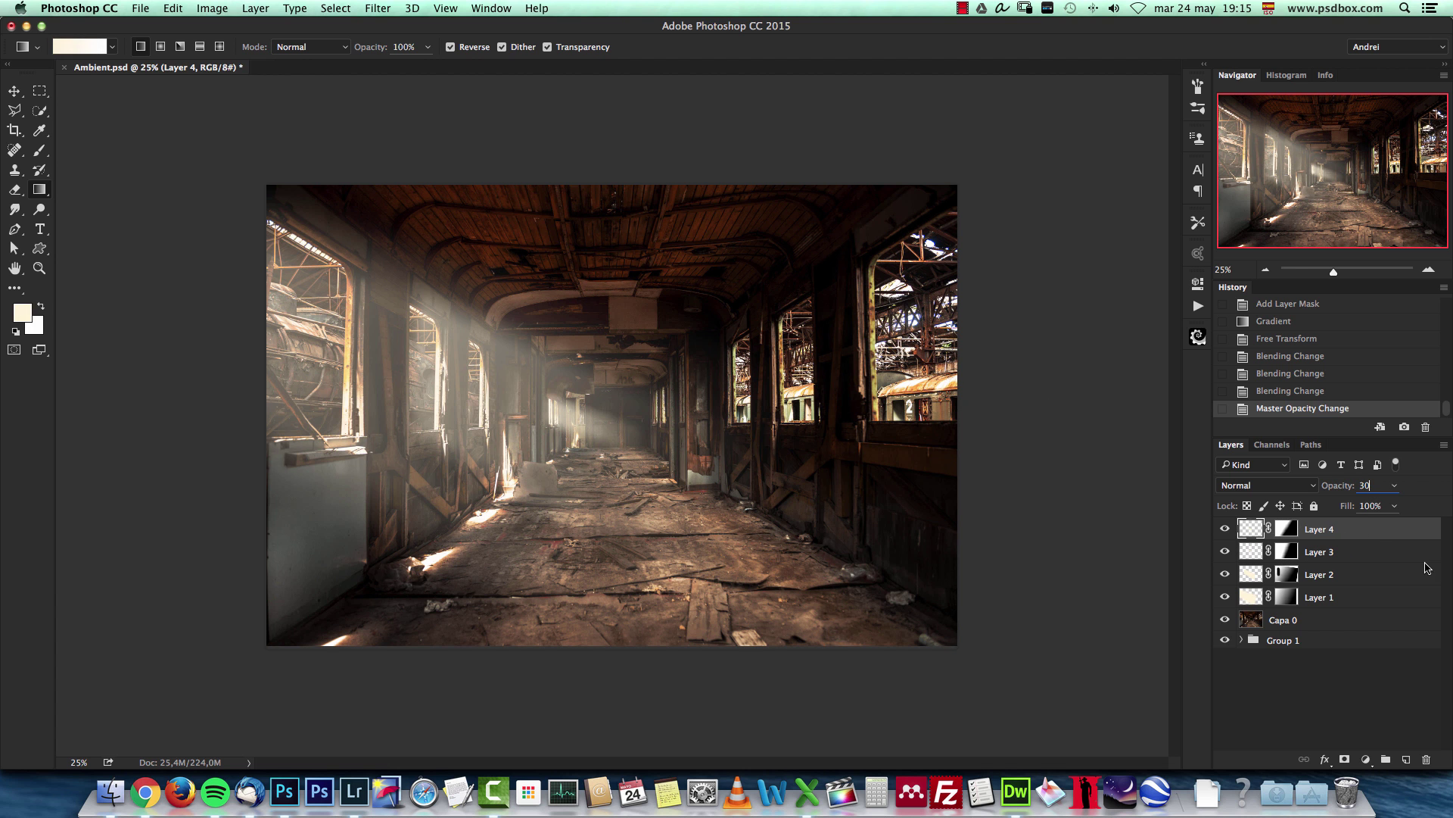
left_click(1372, 598, "shift")
key("super+g")
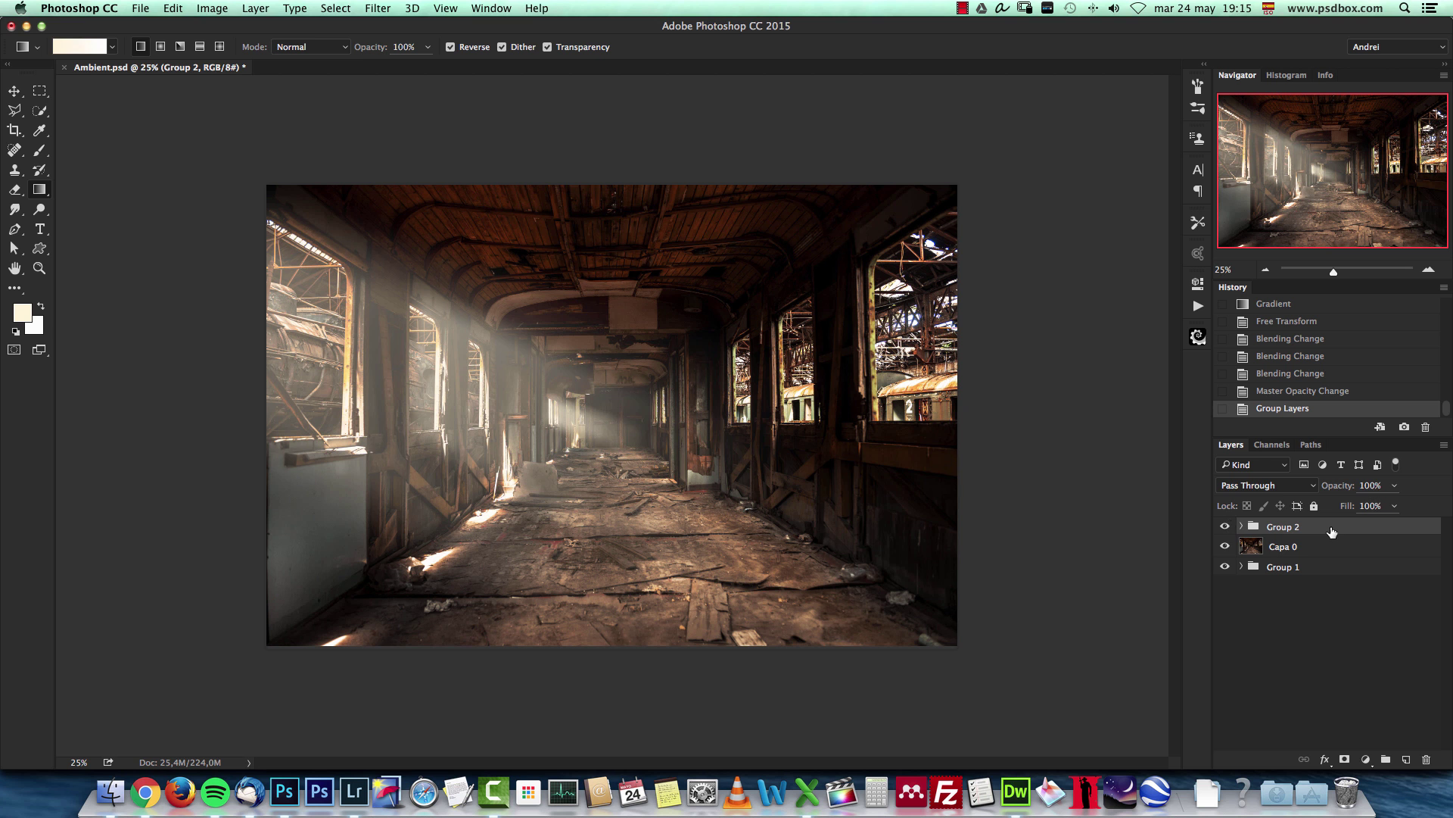
Compare the image with Group 2 hidden, then open Group 2's Layer Style dialog.
left_click(1227, 526)
left_click(1226, 528)
double_click(1381, 529)
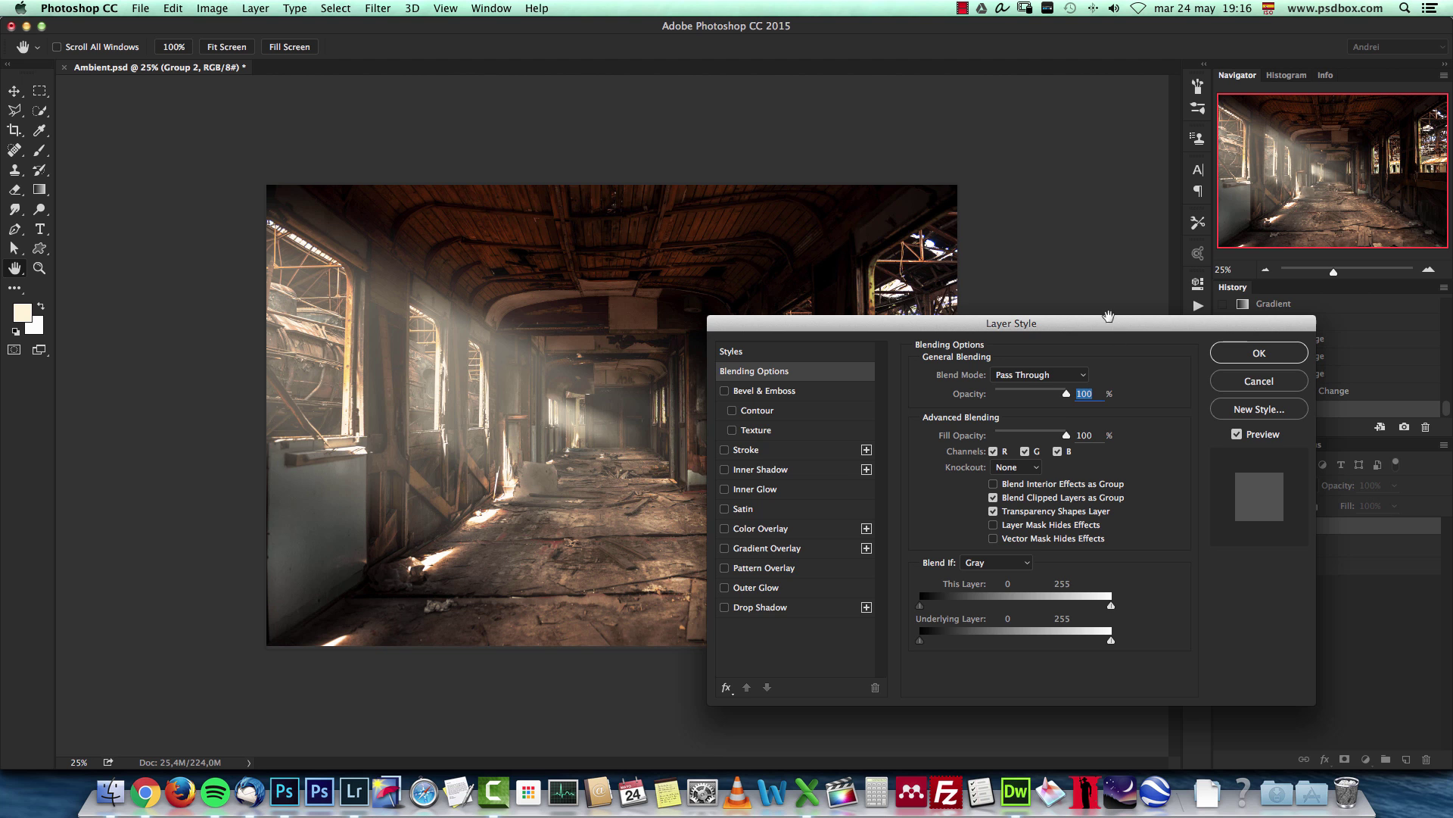
left_click_drag(1108, 316, 1033, 204)
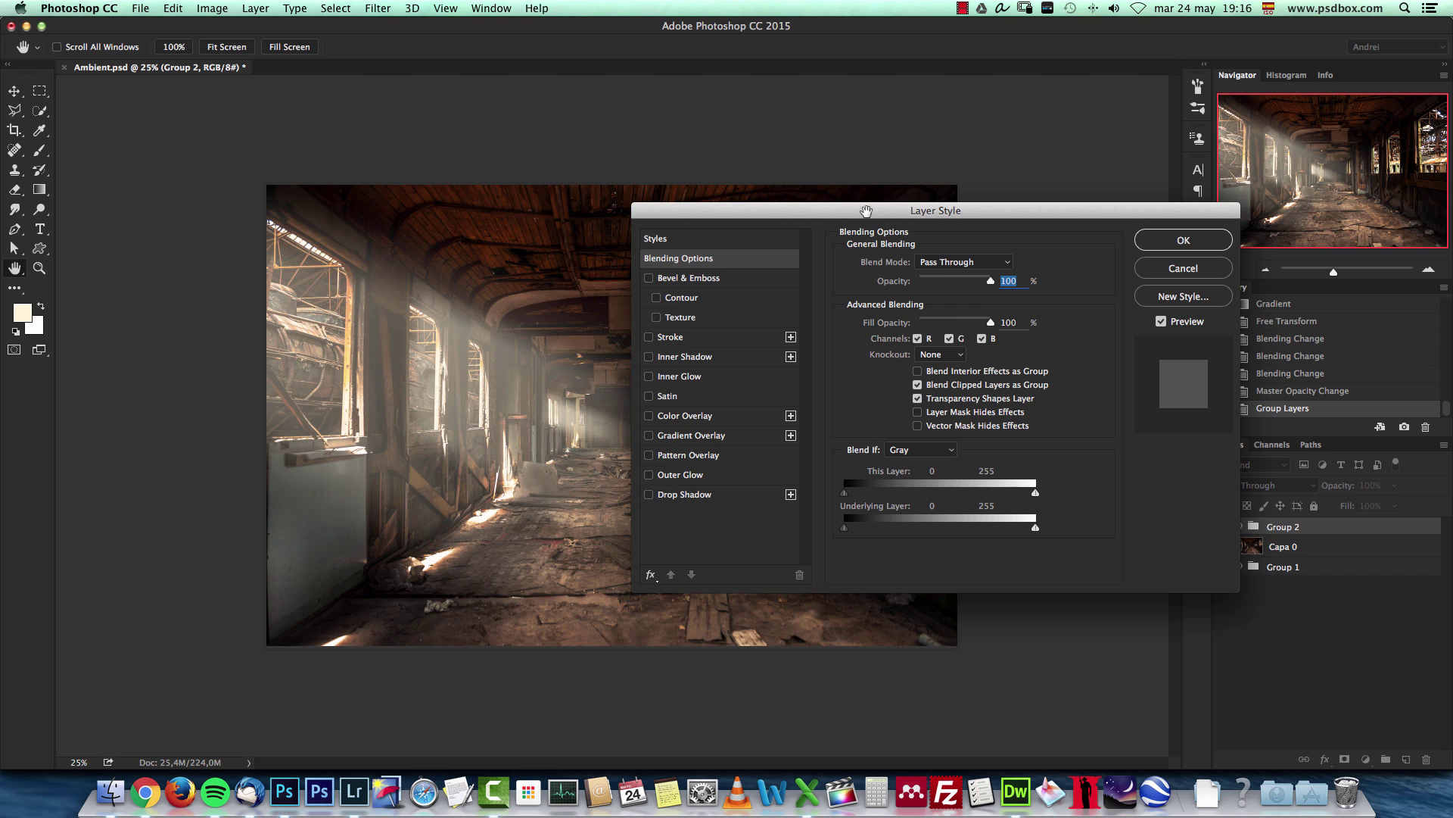
left_click_drag(866, 210, 853, 150)
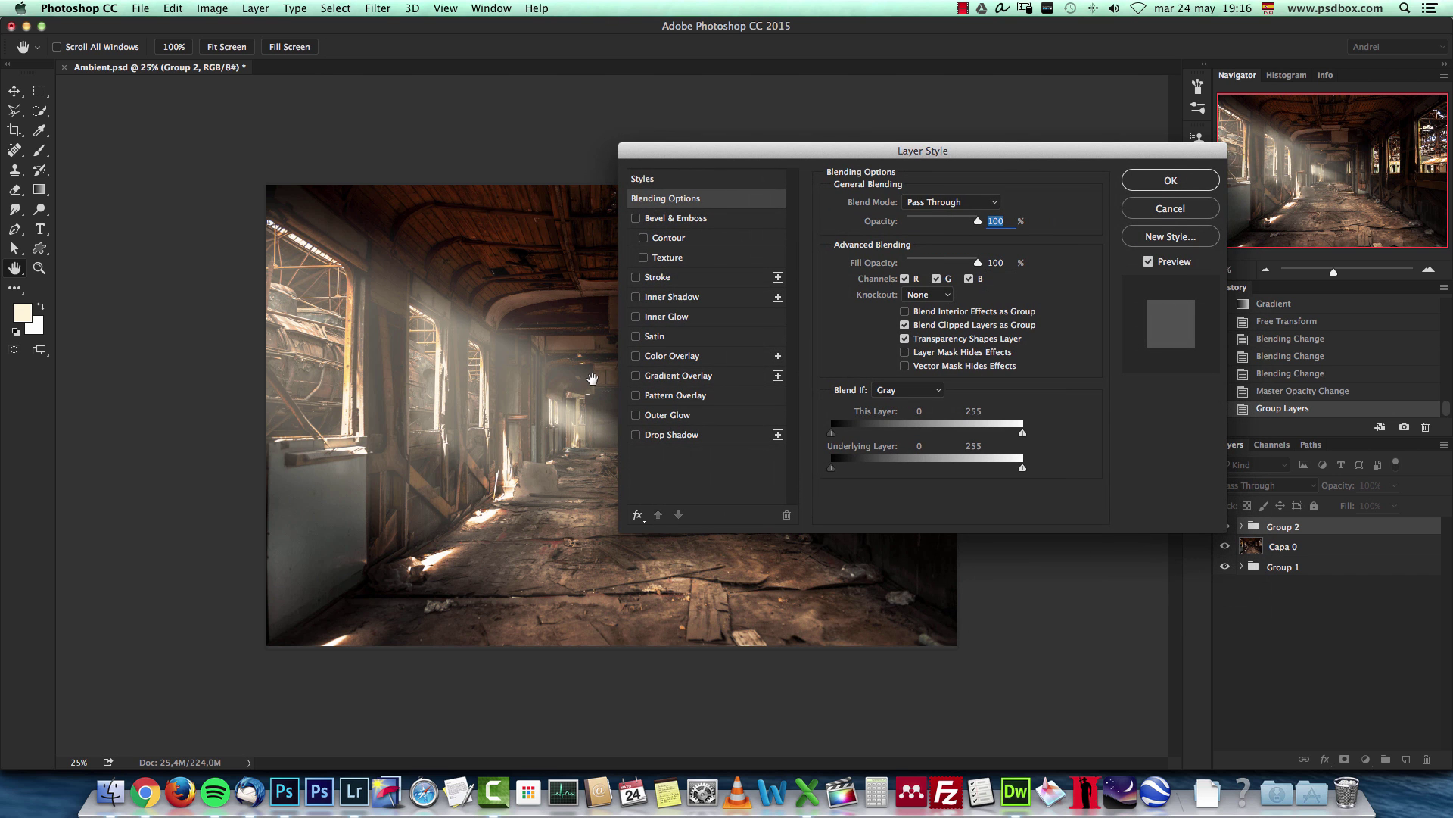
Enable Color Overlay and try Color, Dissolve and Normal blending with reduced opacity.
left_click(677, 361)
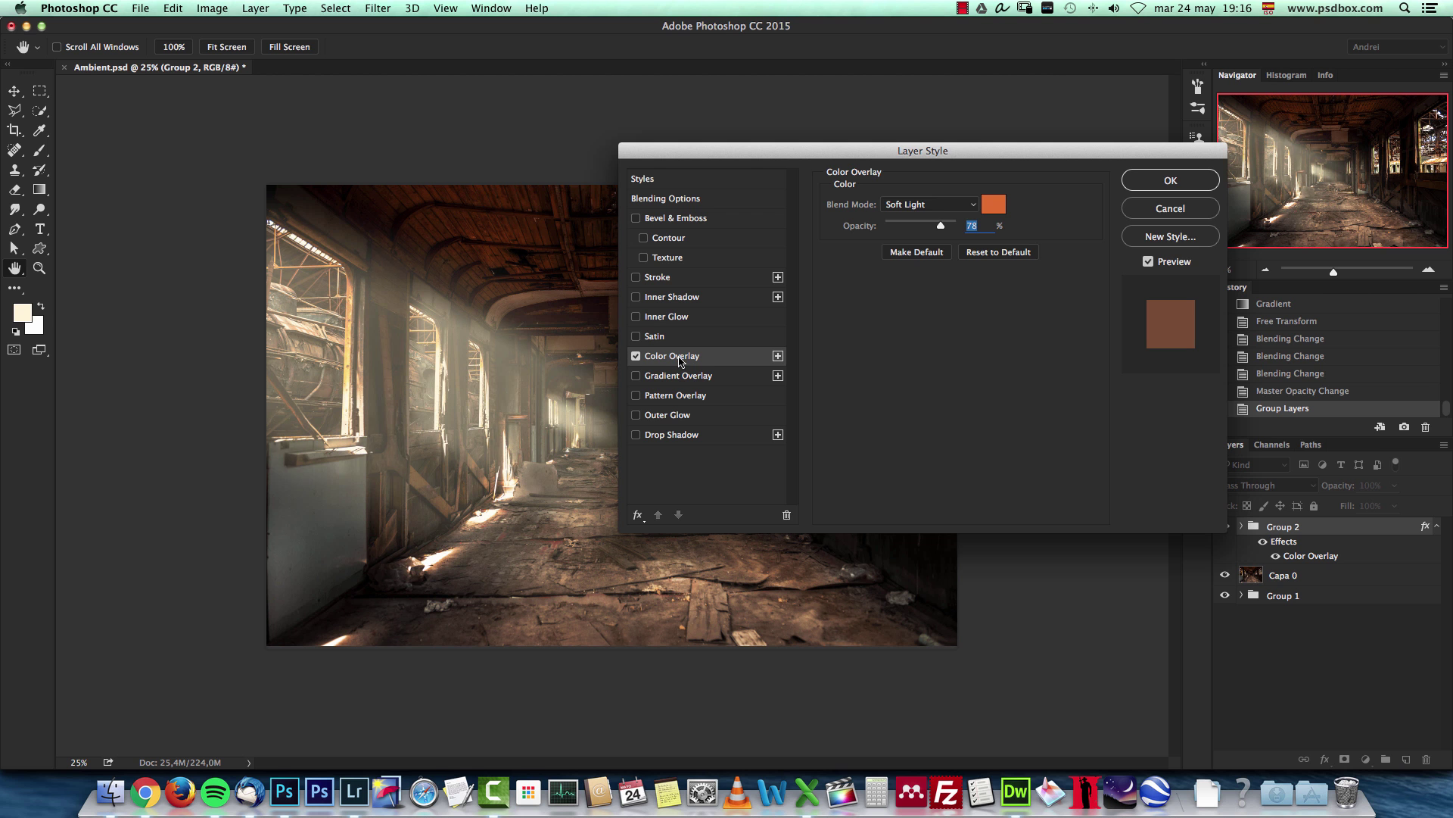
left_click(939, 204)
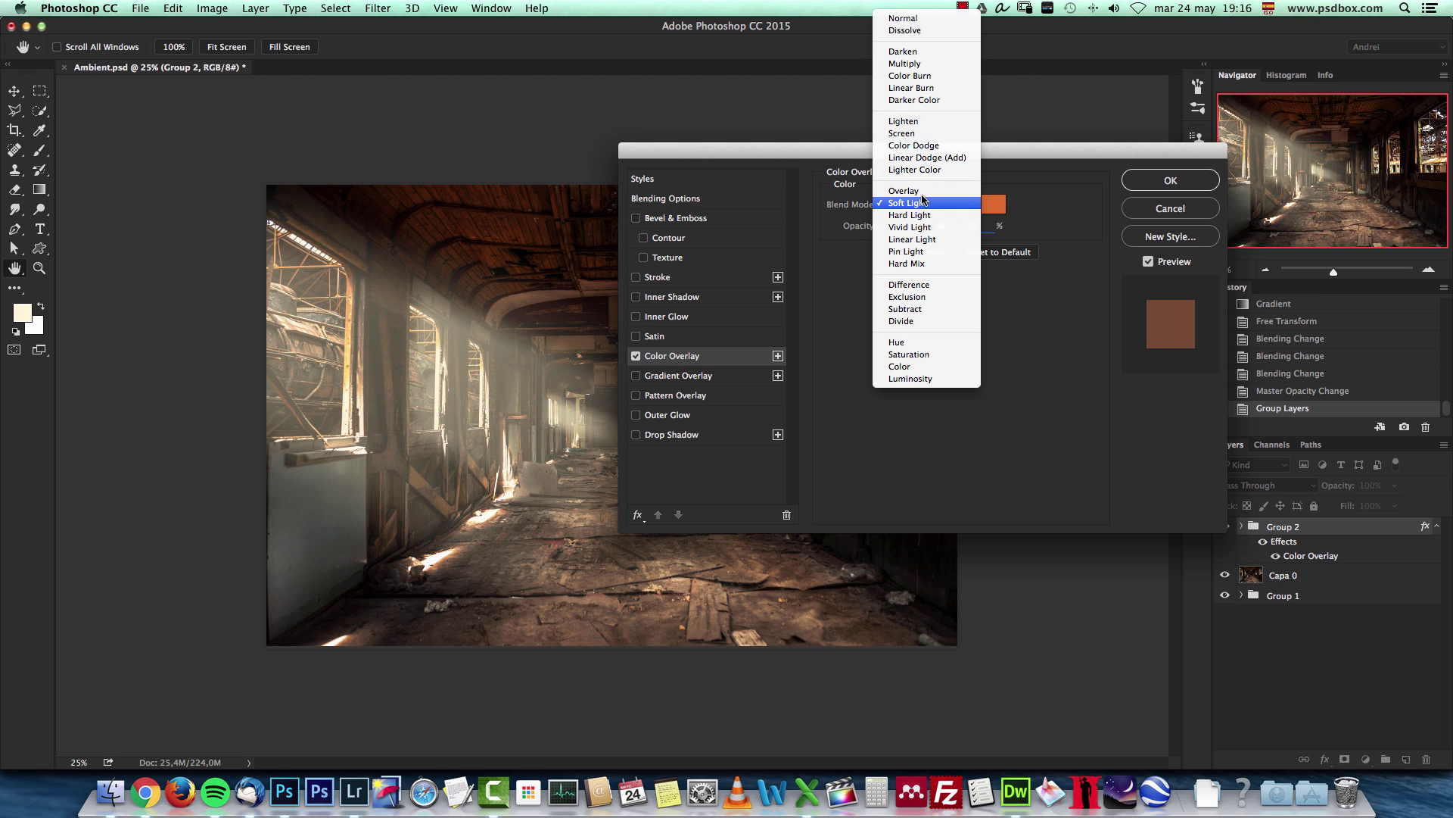
left_click(962, 203)
left_click(945, 209)
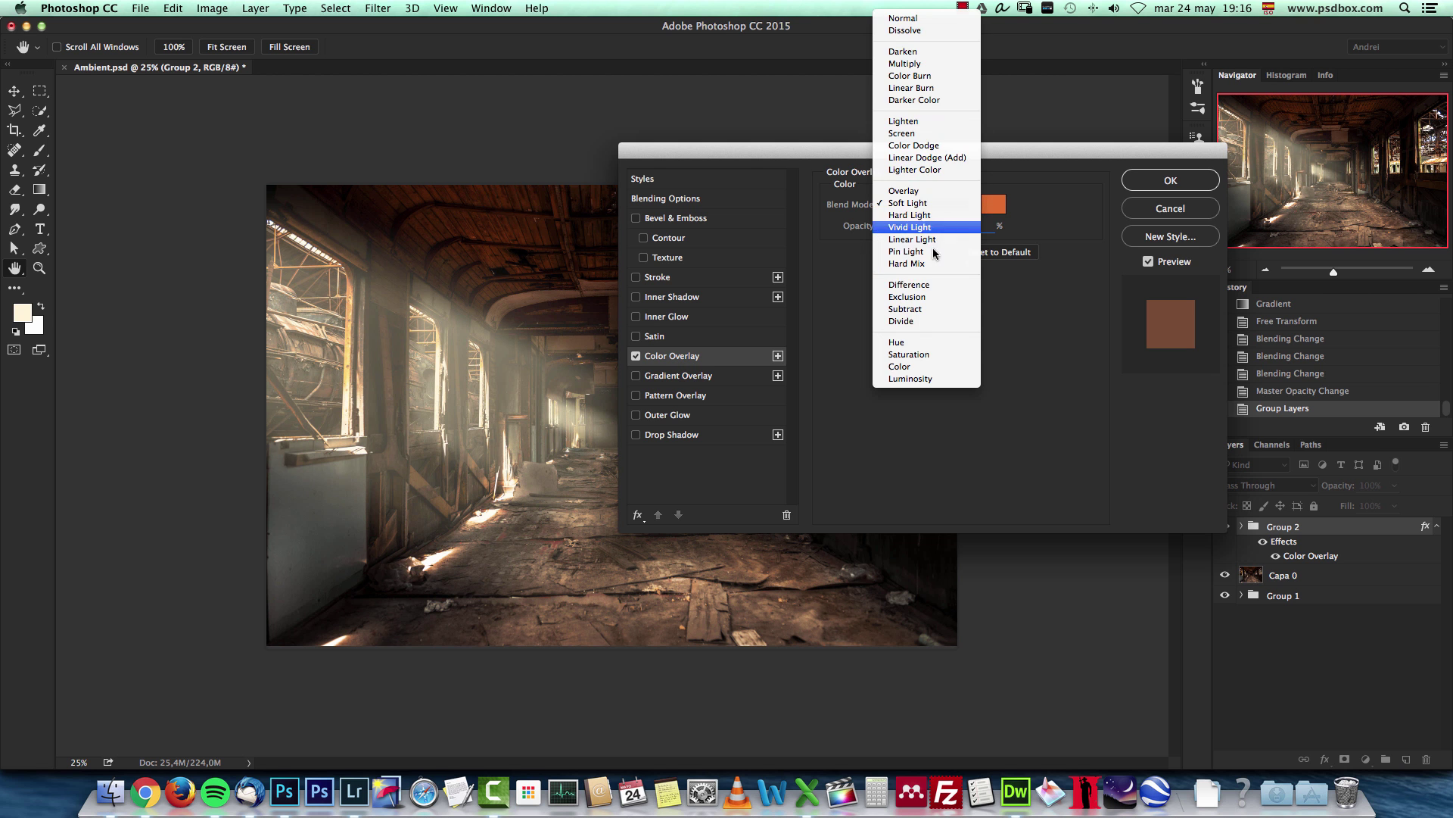
left_click(922, 366)
left_click(932, 204)
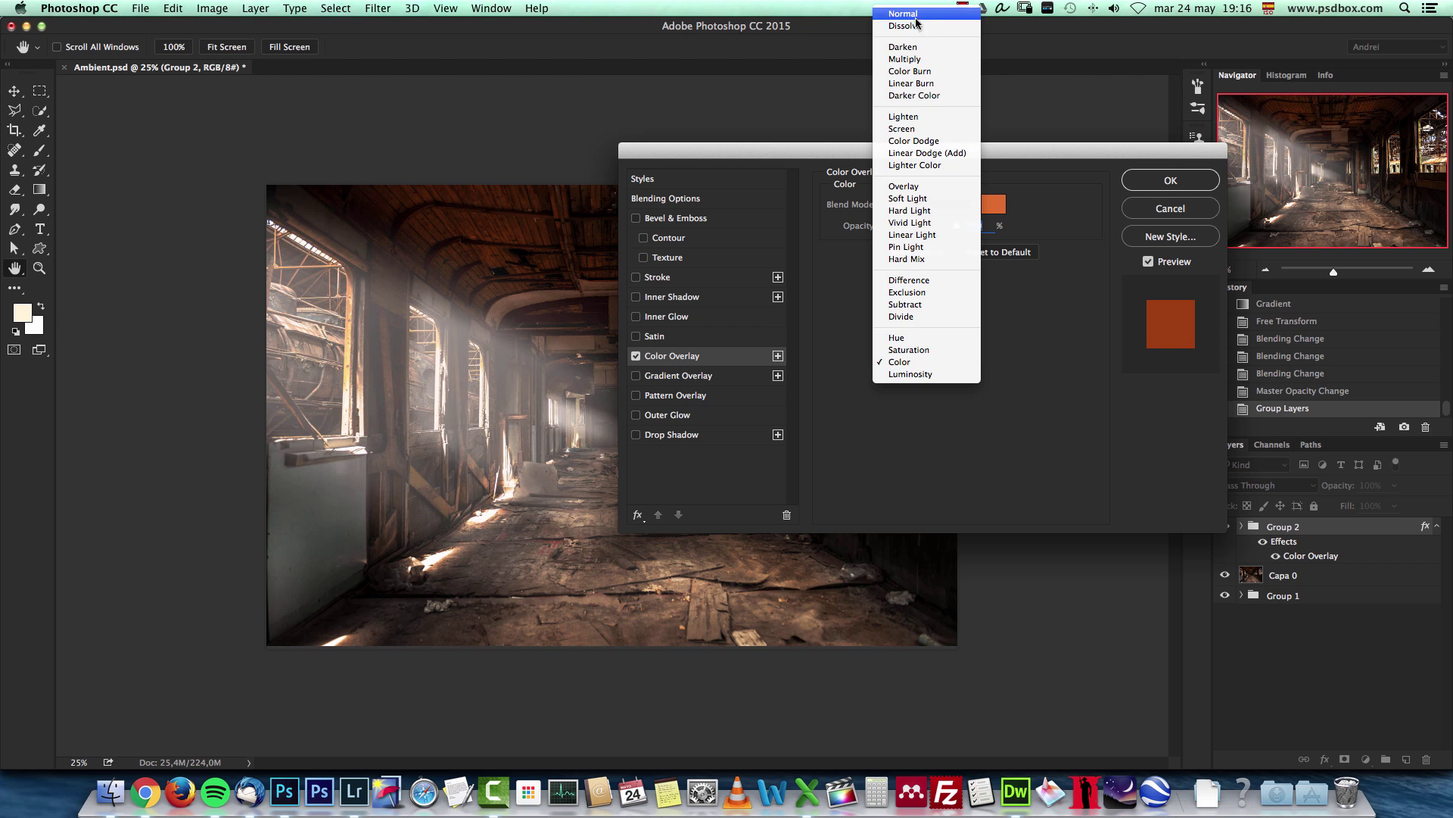
left_click(928, 26)
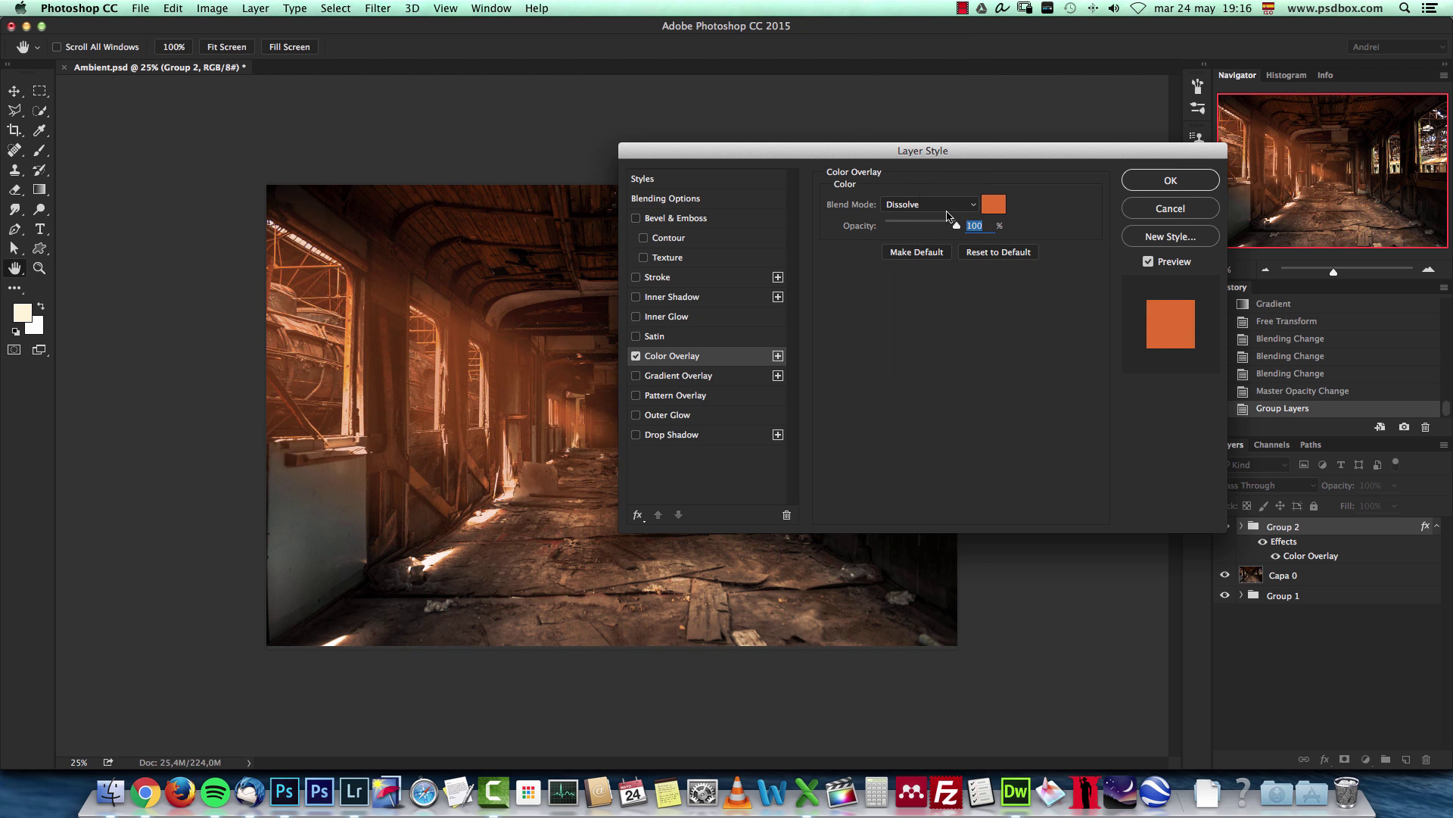
left_click(943, 207)
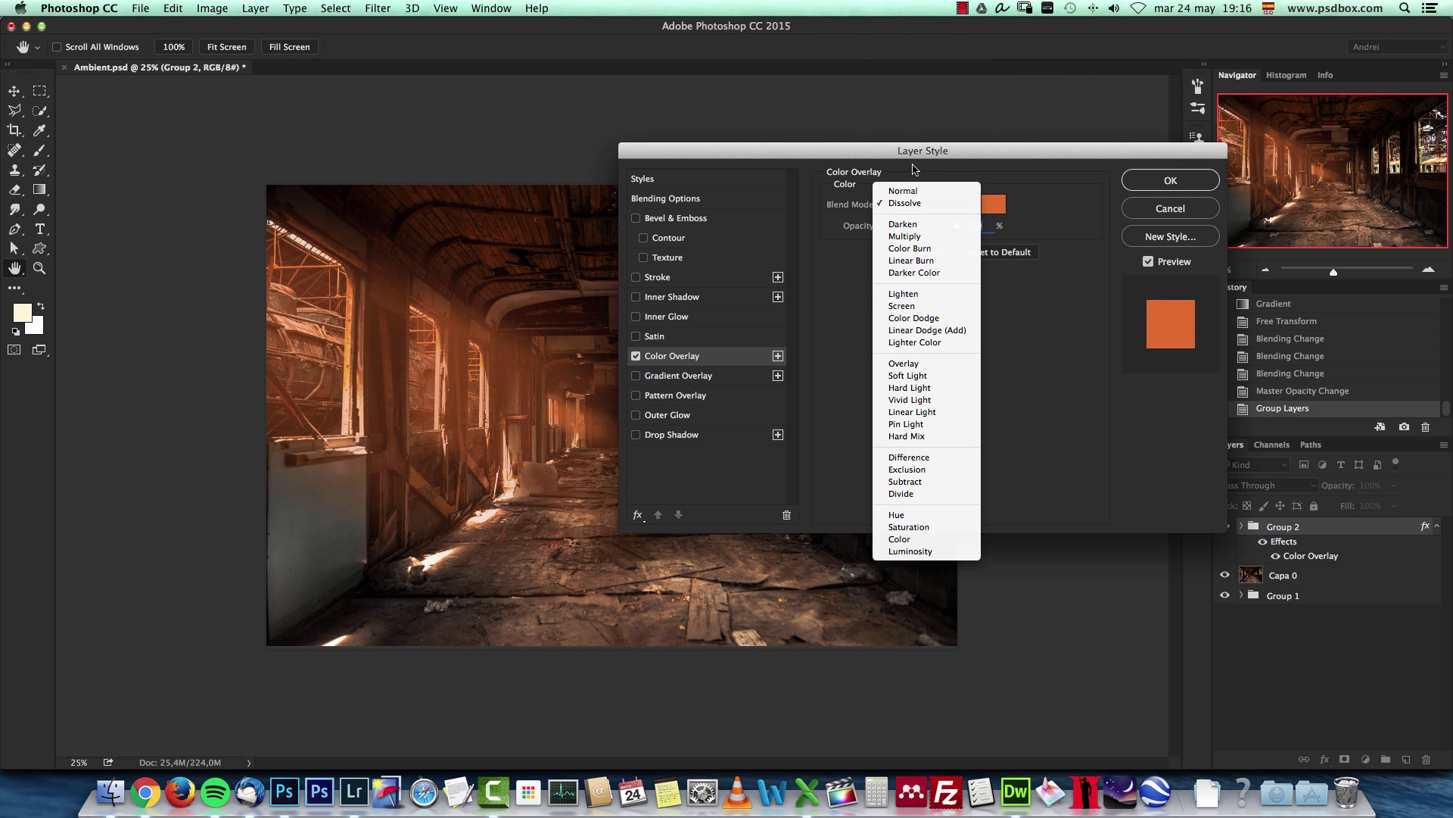
left_click(913, 193)
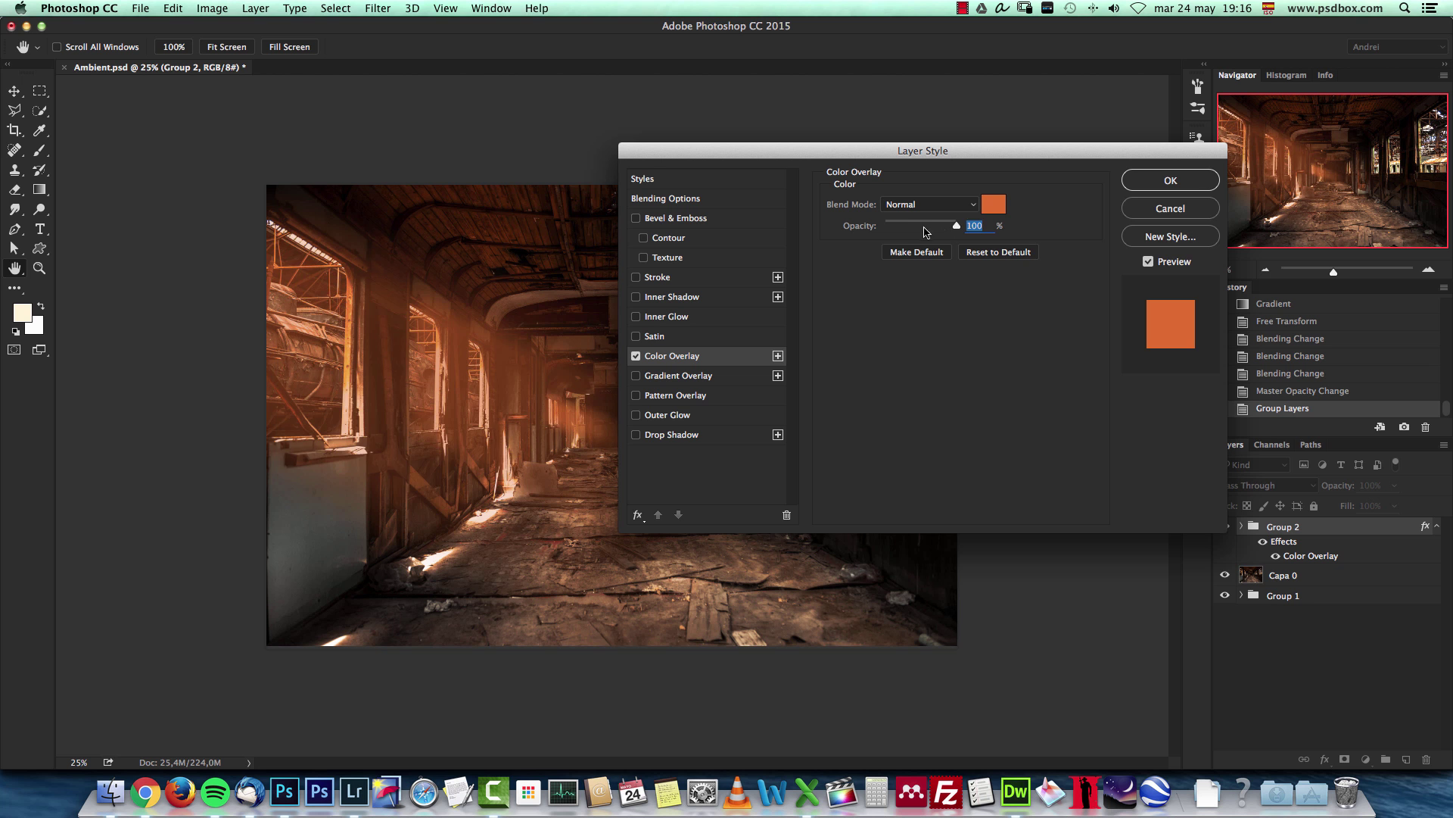
left_click_drag(924, 231, 899, 225)
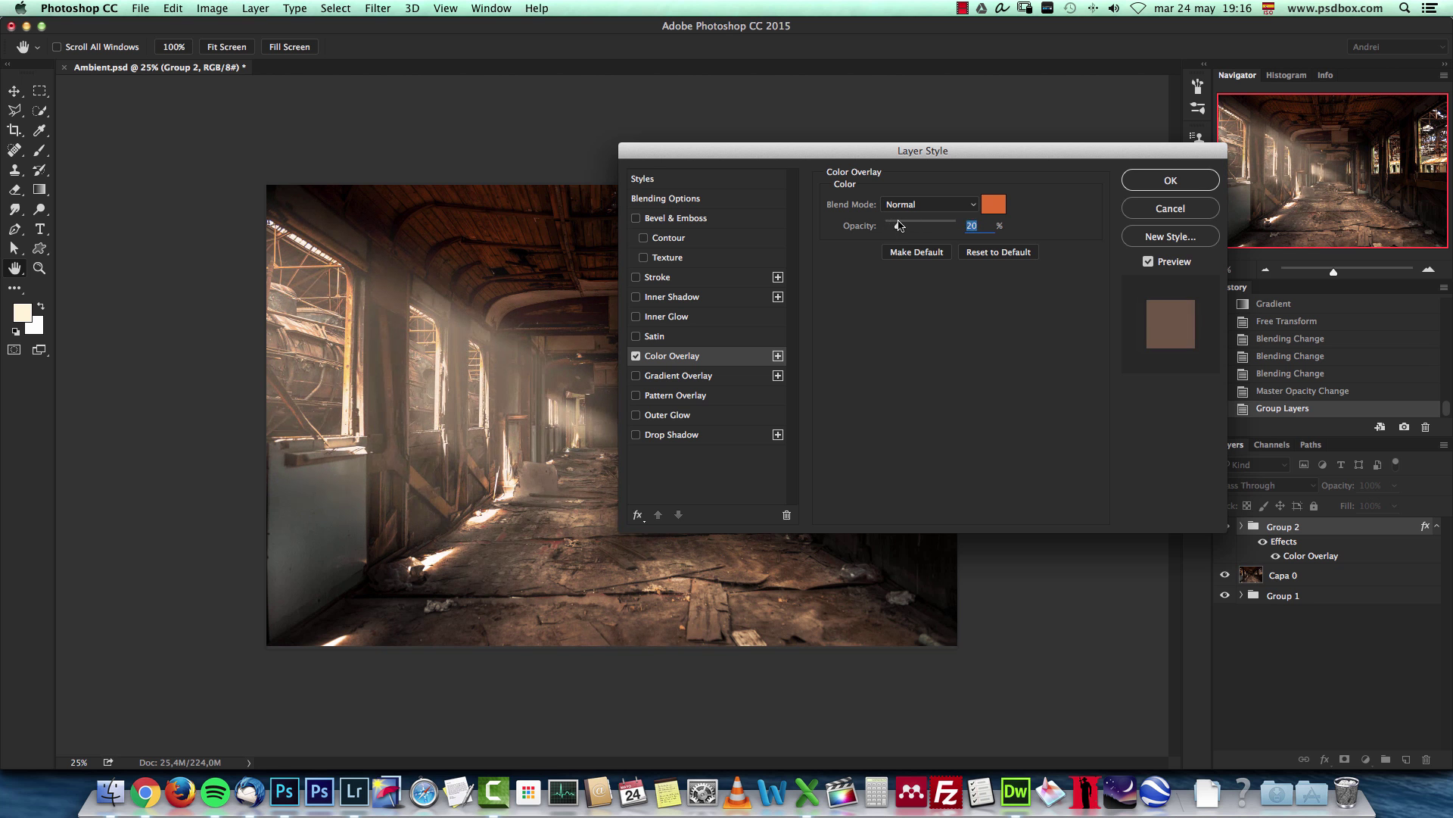
Set the overlay to Soft Light with an orange colour, apply it, and compare.
left_click(913, 206)
left_click(914, 391)
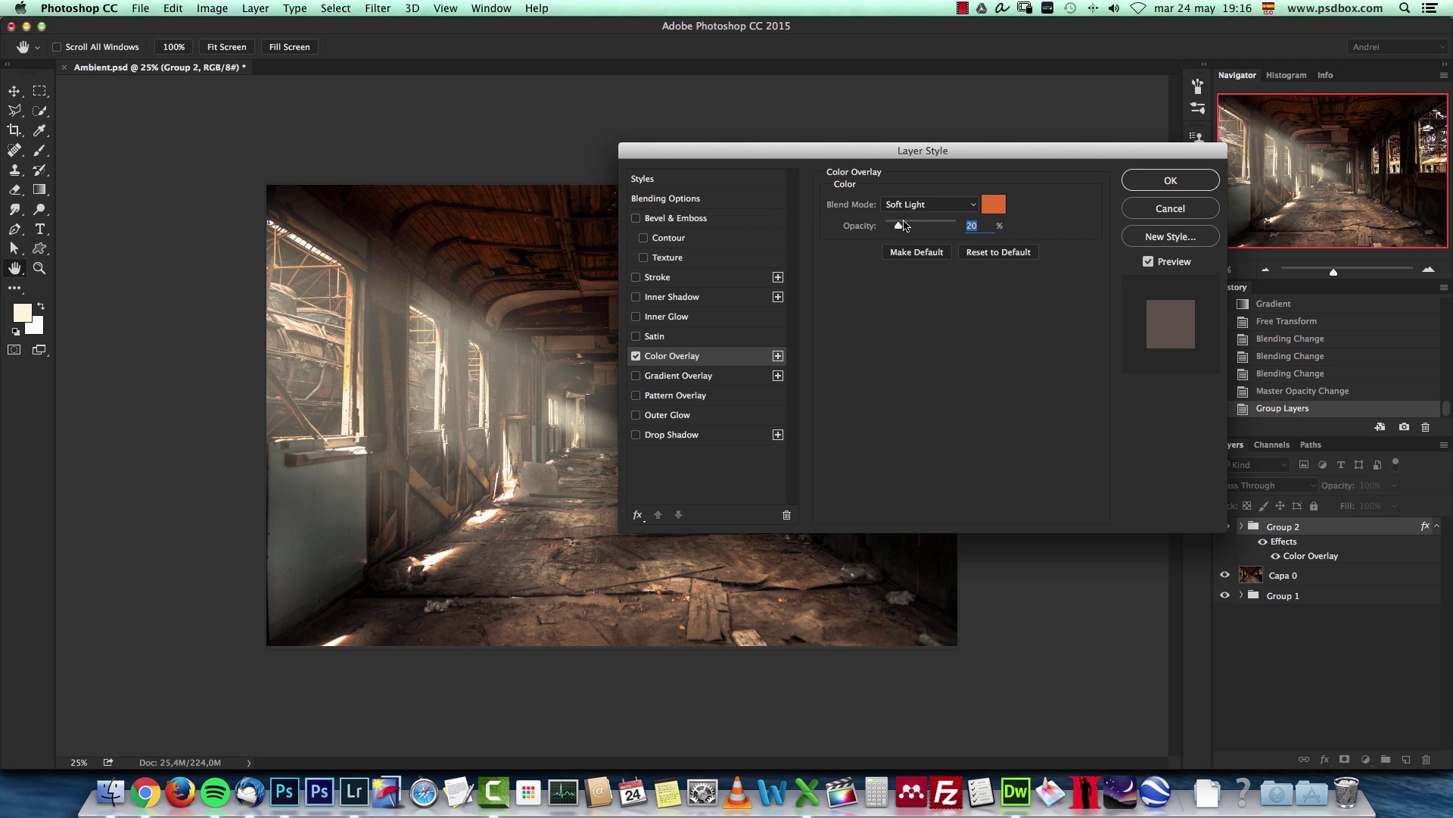
left_click(995, 209)
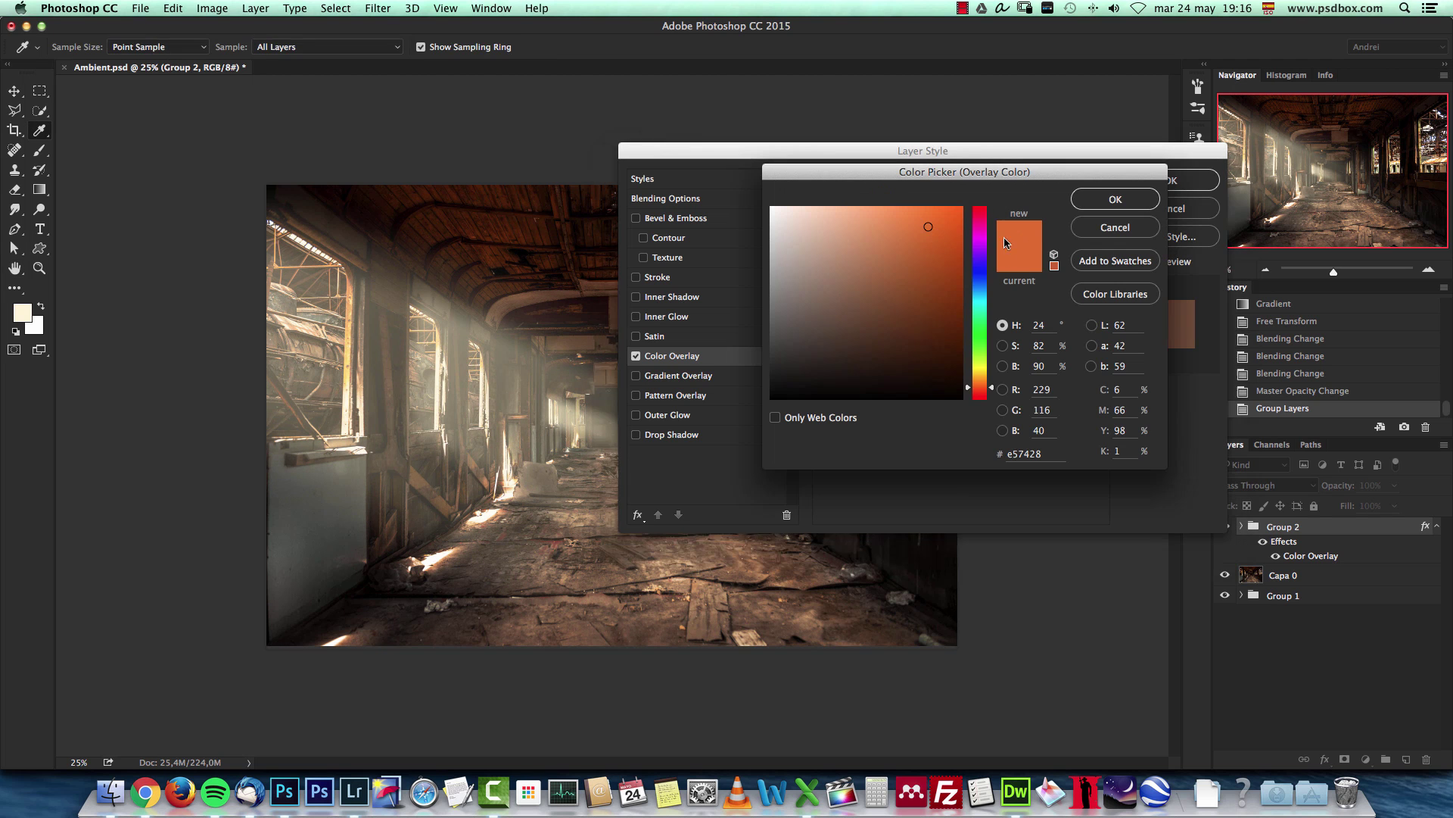
left_click(1078, 203)
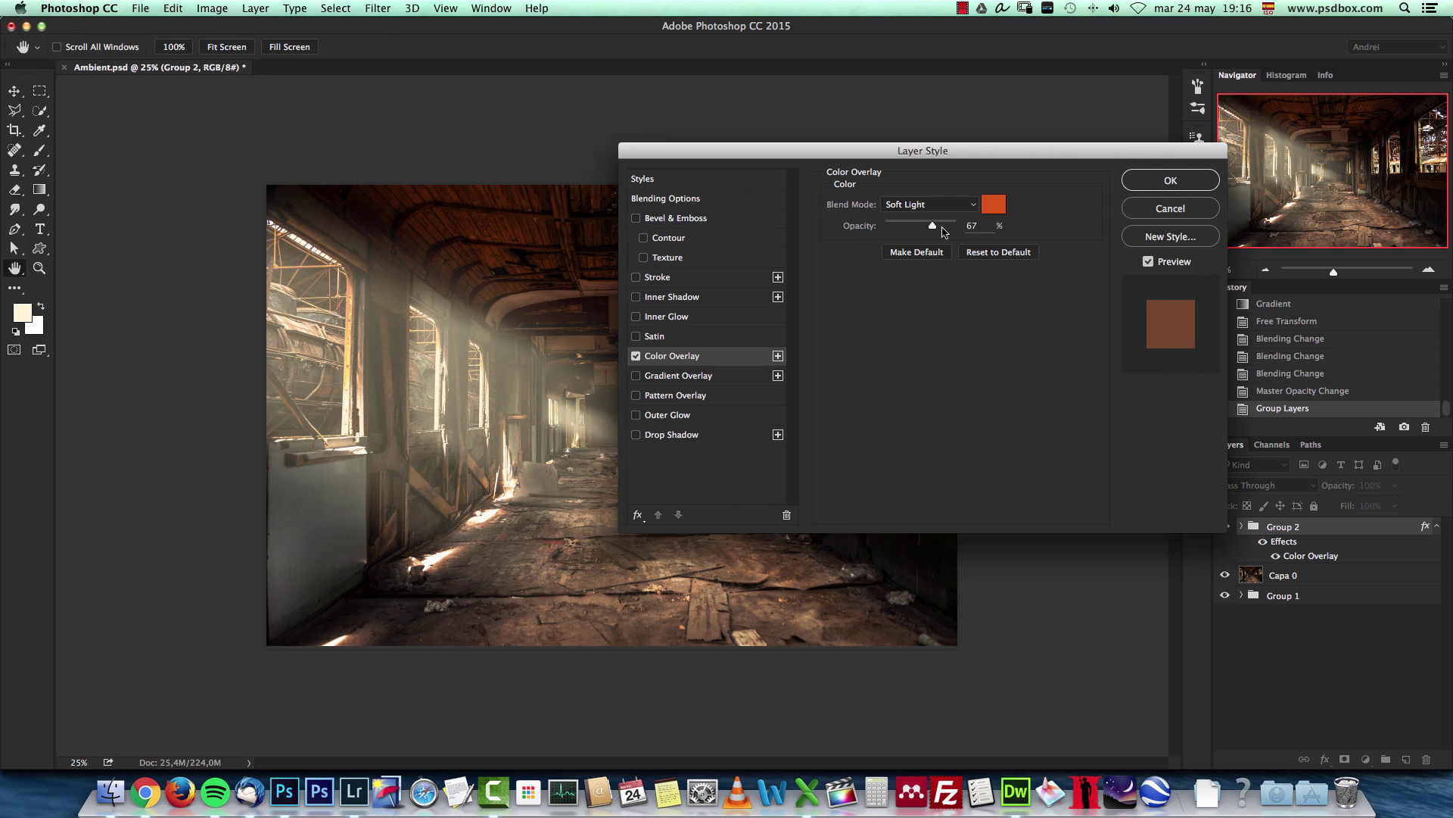
left_click(1153, 188)
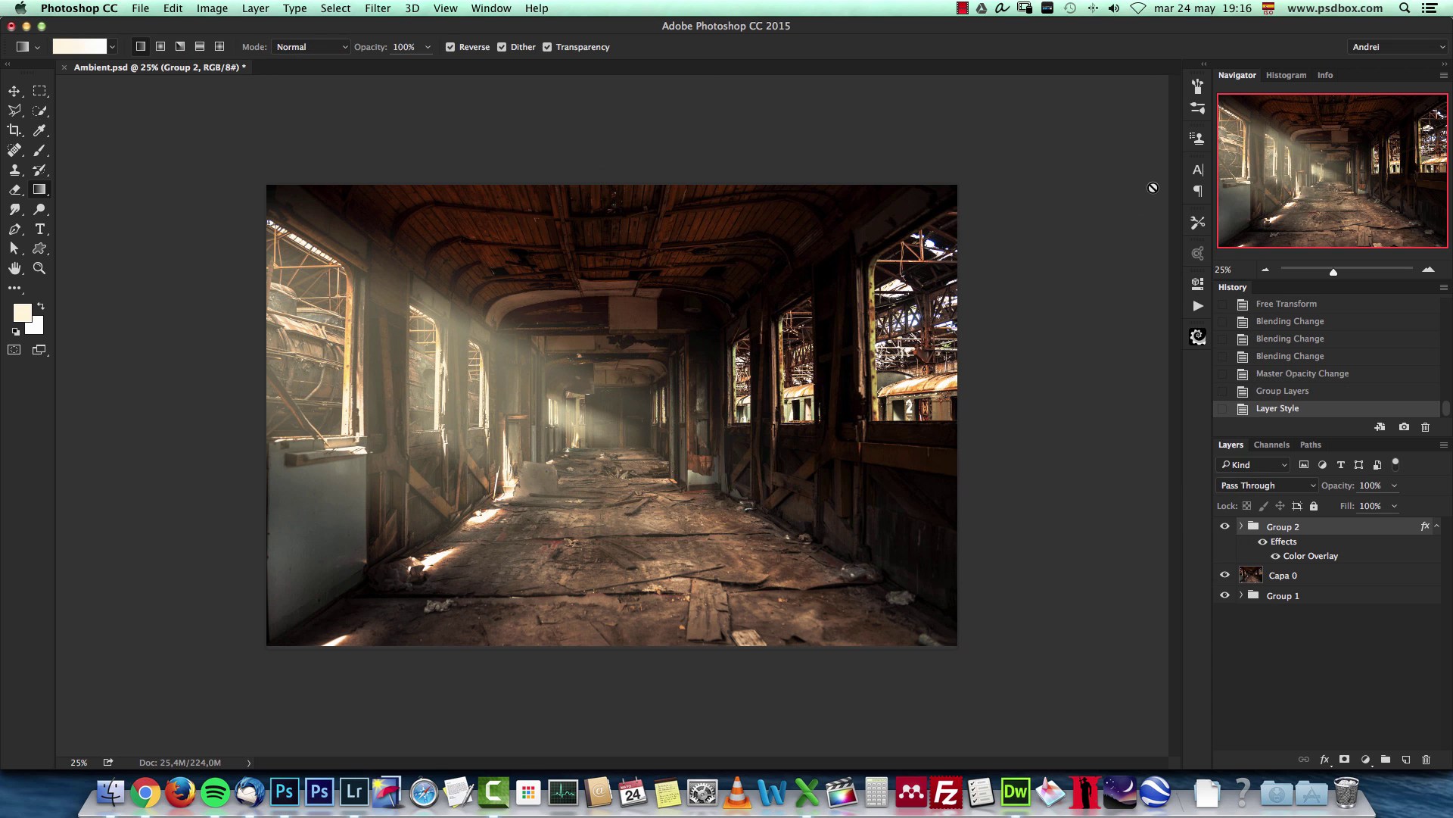
left_click(1437, 525)
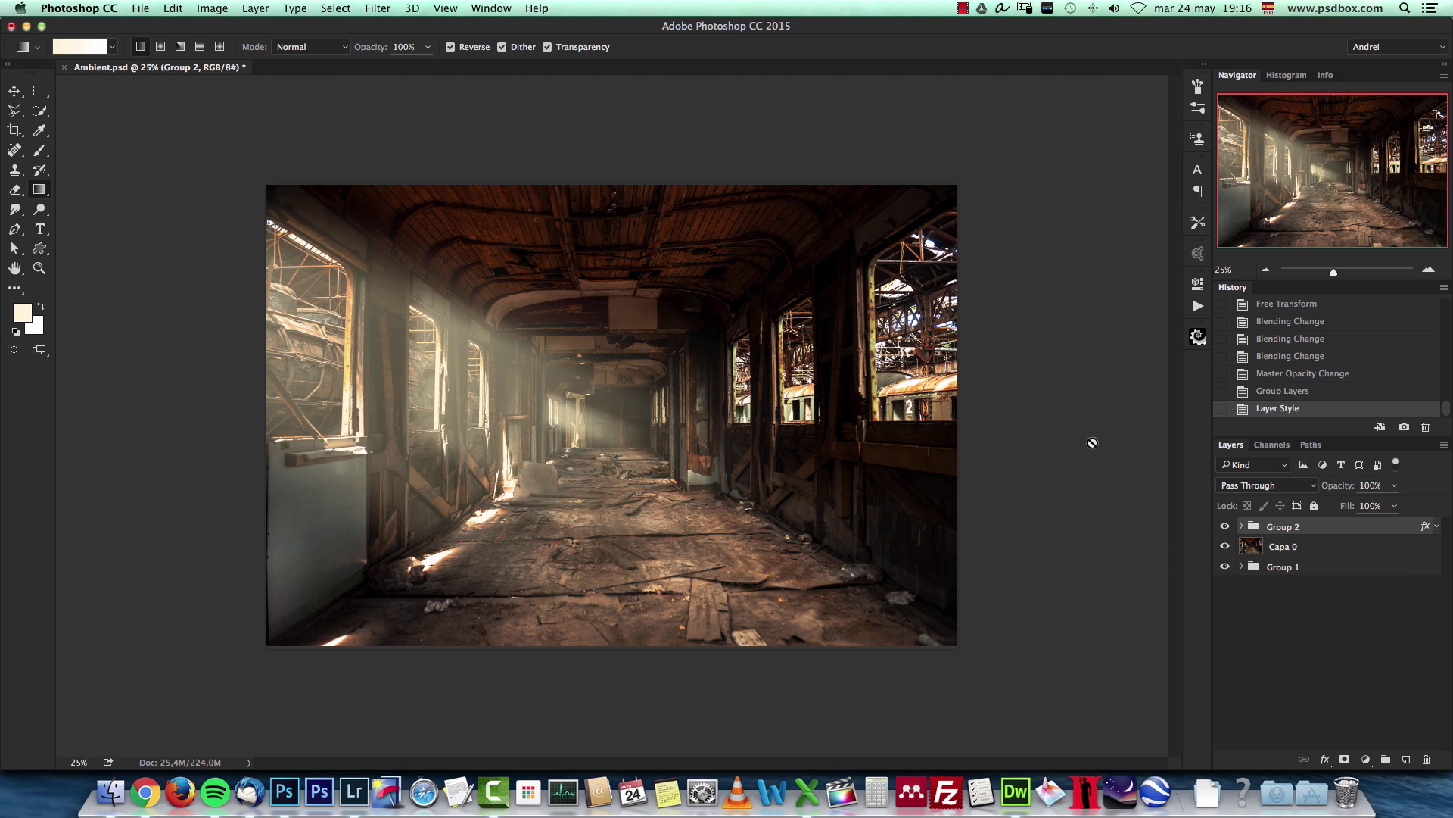
left_click(1225, 526)
left_click(1225, 526)
Add a Color Lookup adjustment layer using the TensionGreen.3DL preset.
left_click(1374, 754)
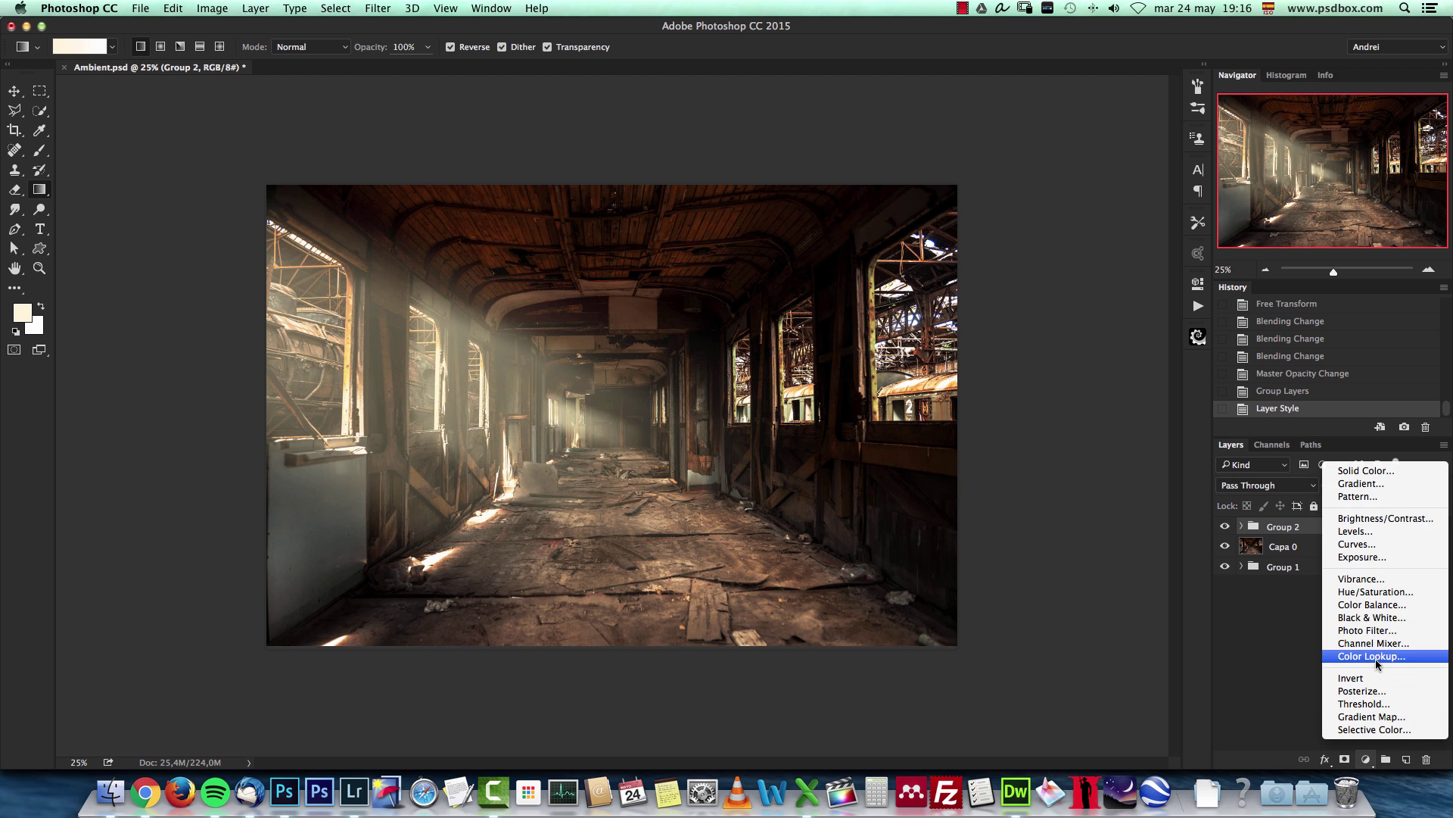
left_click(1379, 667)
left_click(1084, 320)
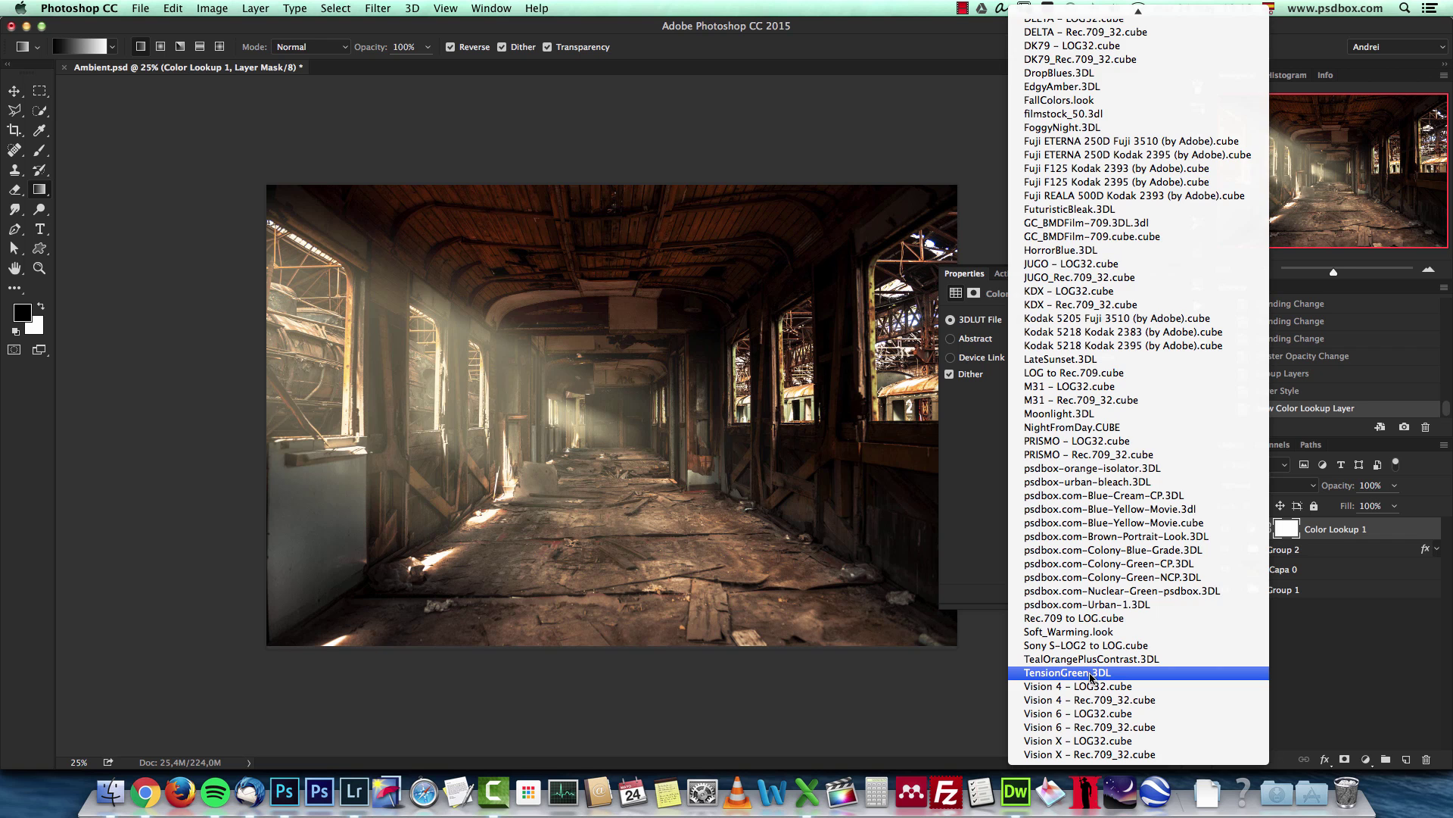
left_click(1091, 674)
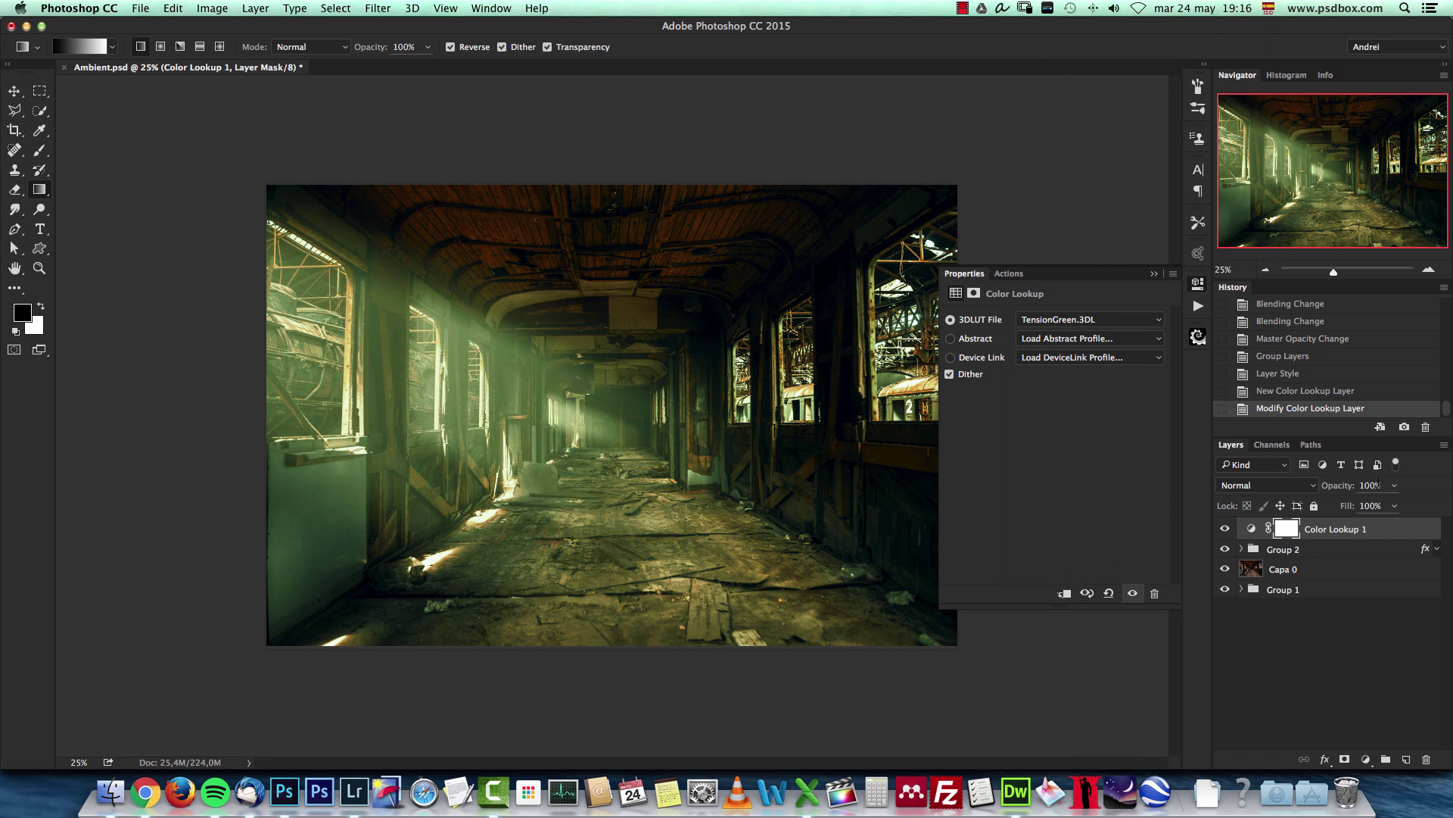
Try 50% opacity and Soft Light, then settle on Normal blending at 60% opacity.
left_click(1381, 485)
type("50")
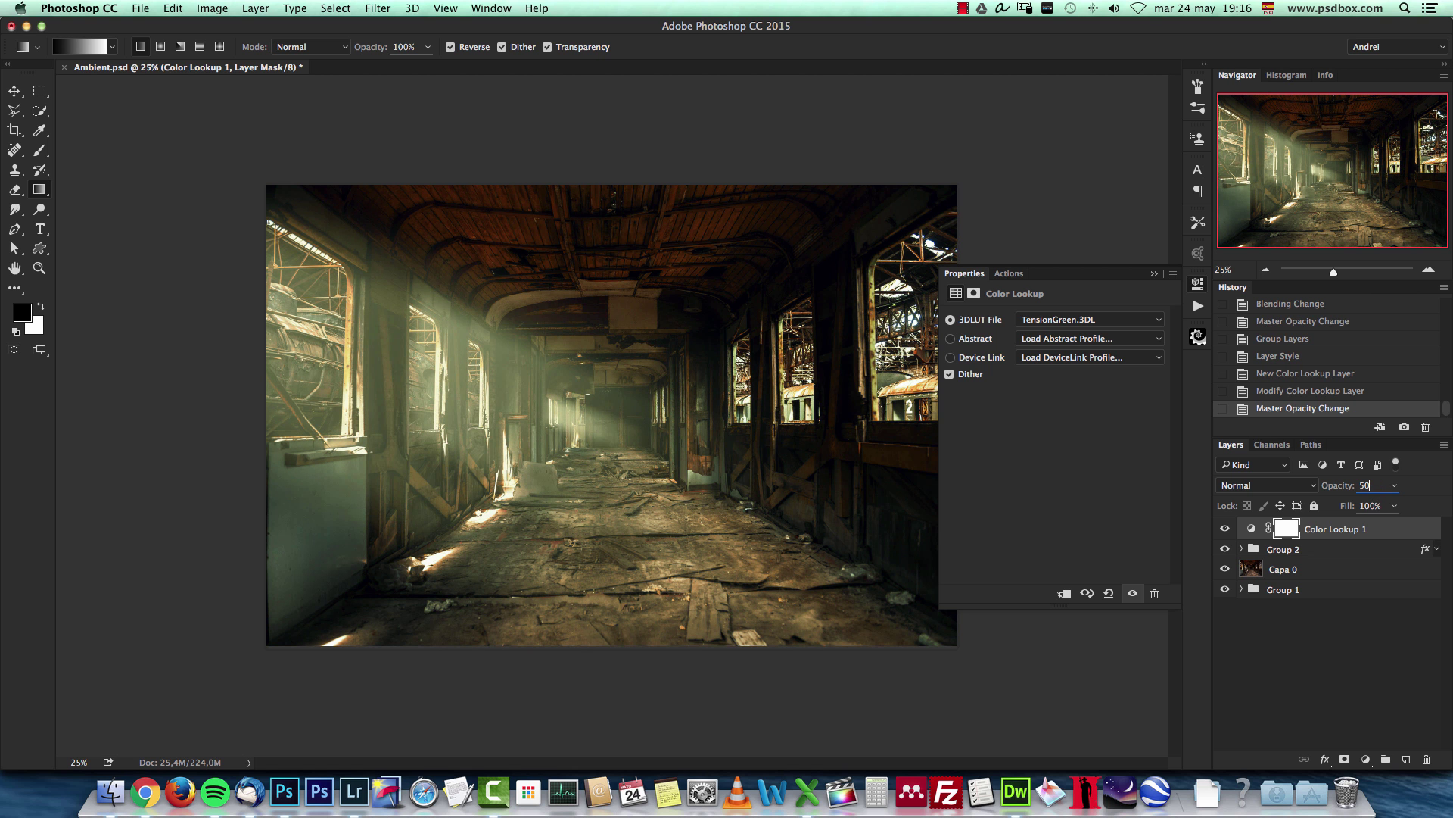
left_click(1154, 274)
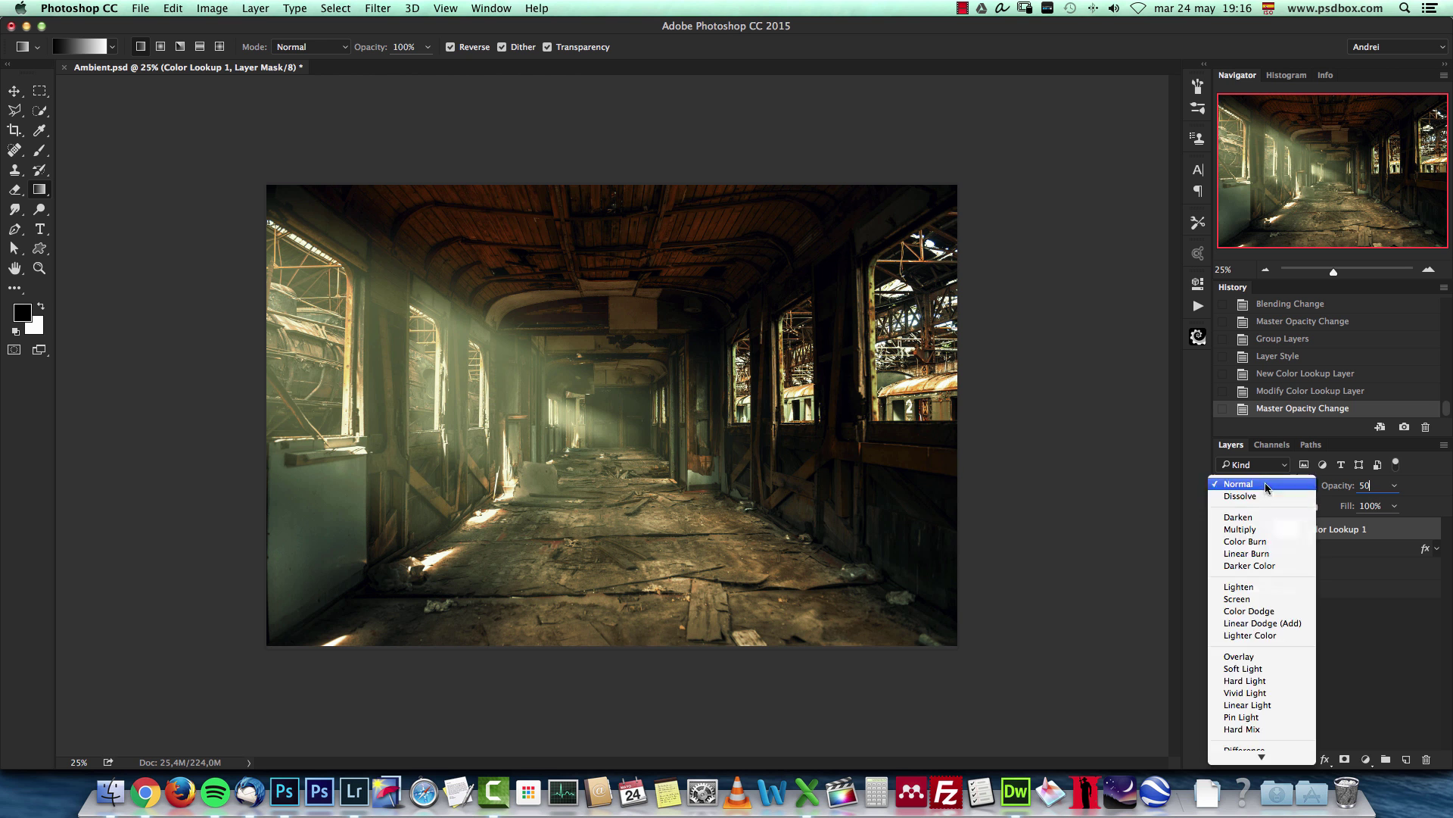
left_click(1266, 484)
left_click(1245, 669)
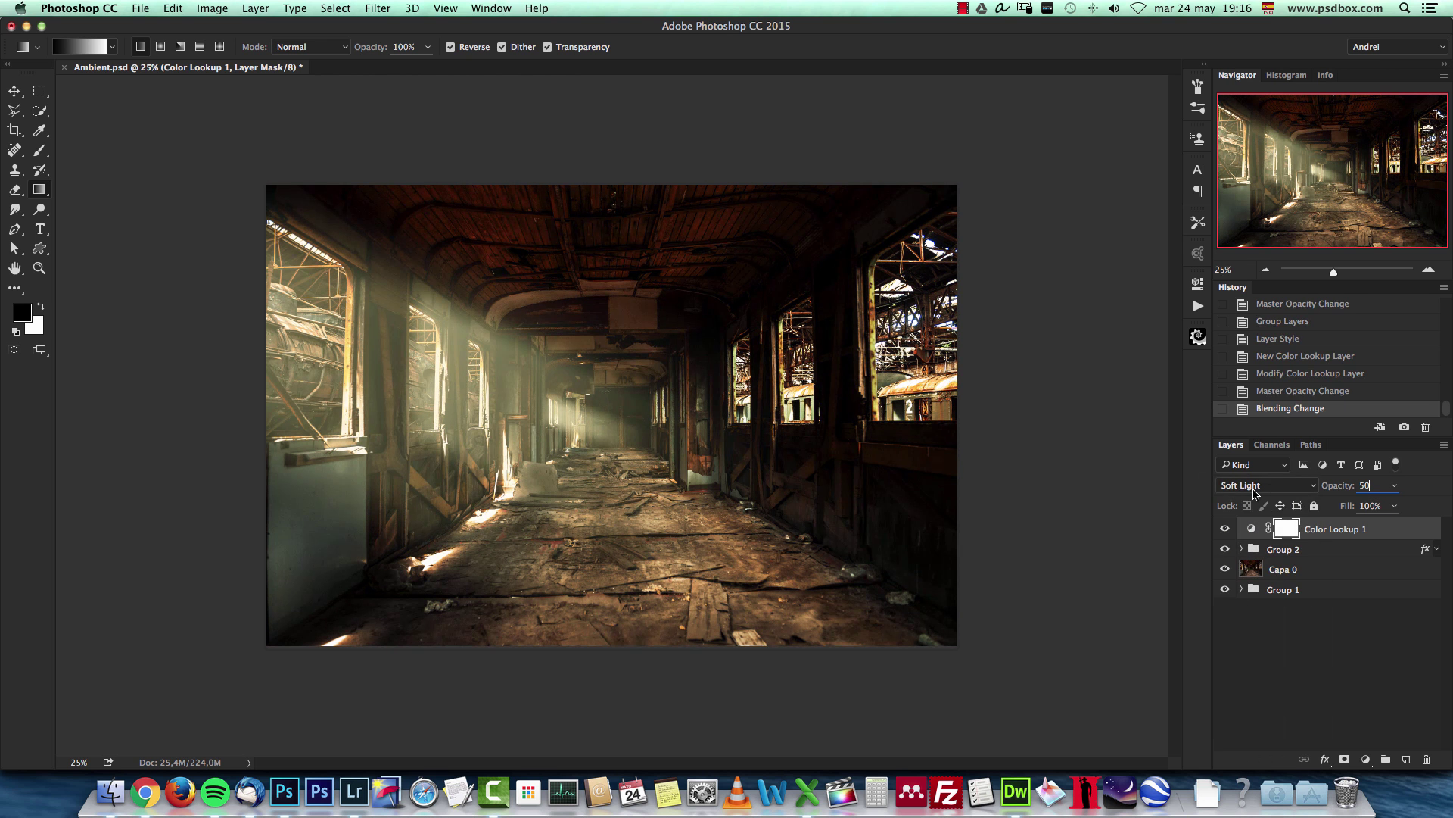
left_click(1250, 487)
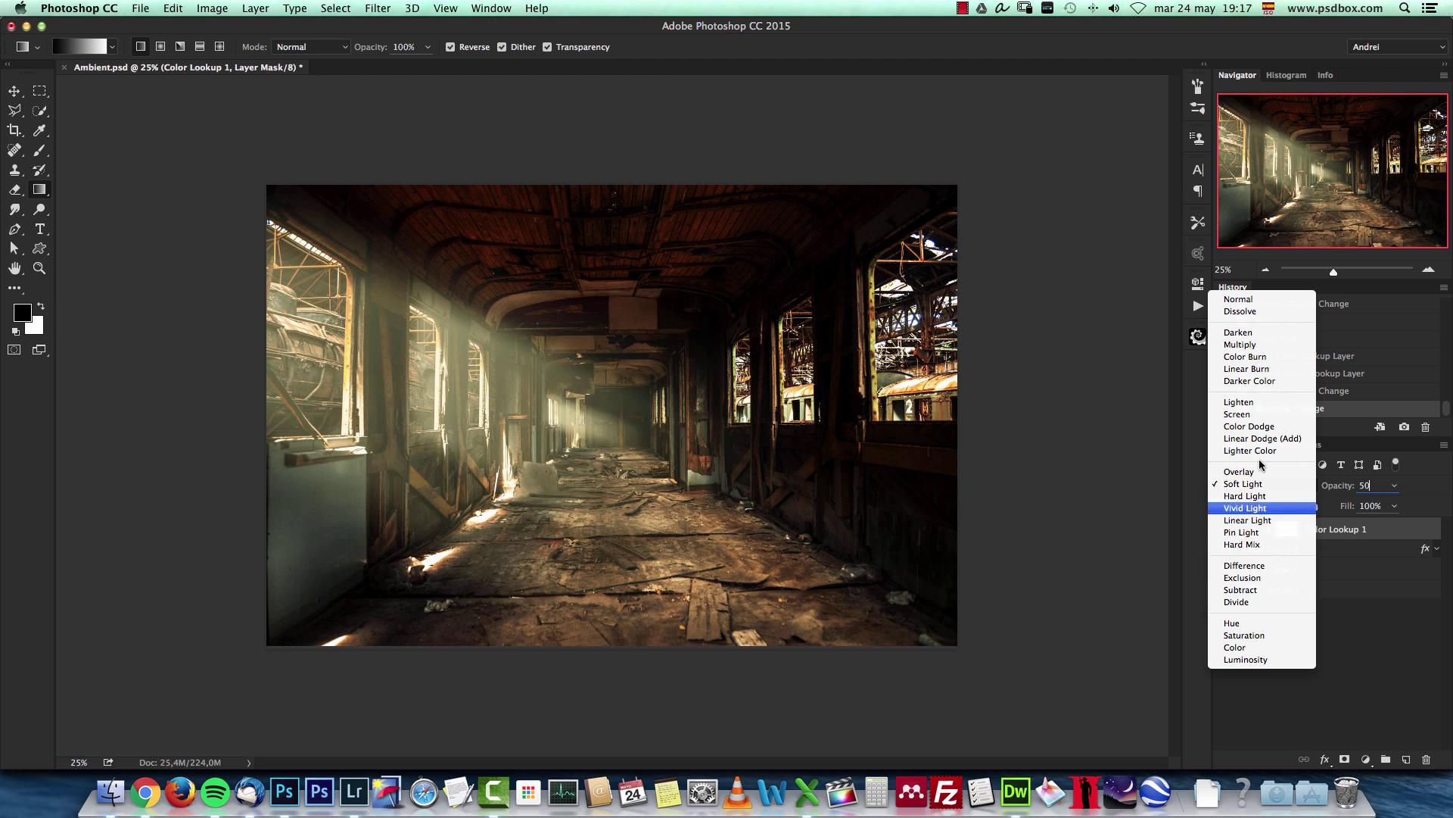
left_click(1255, 300)
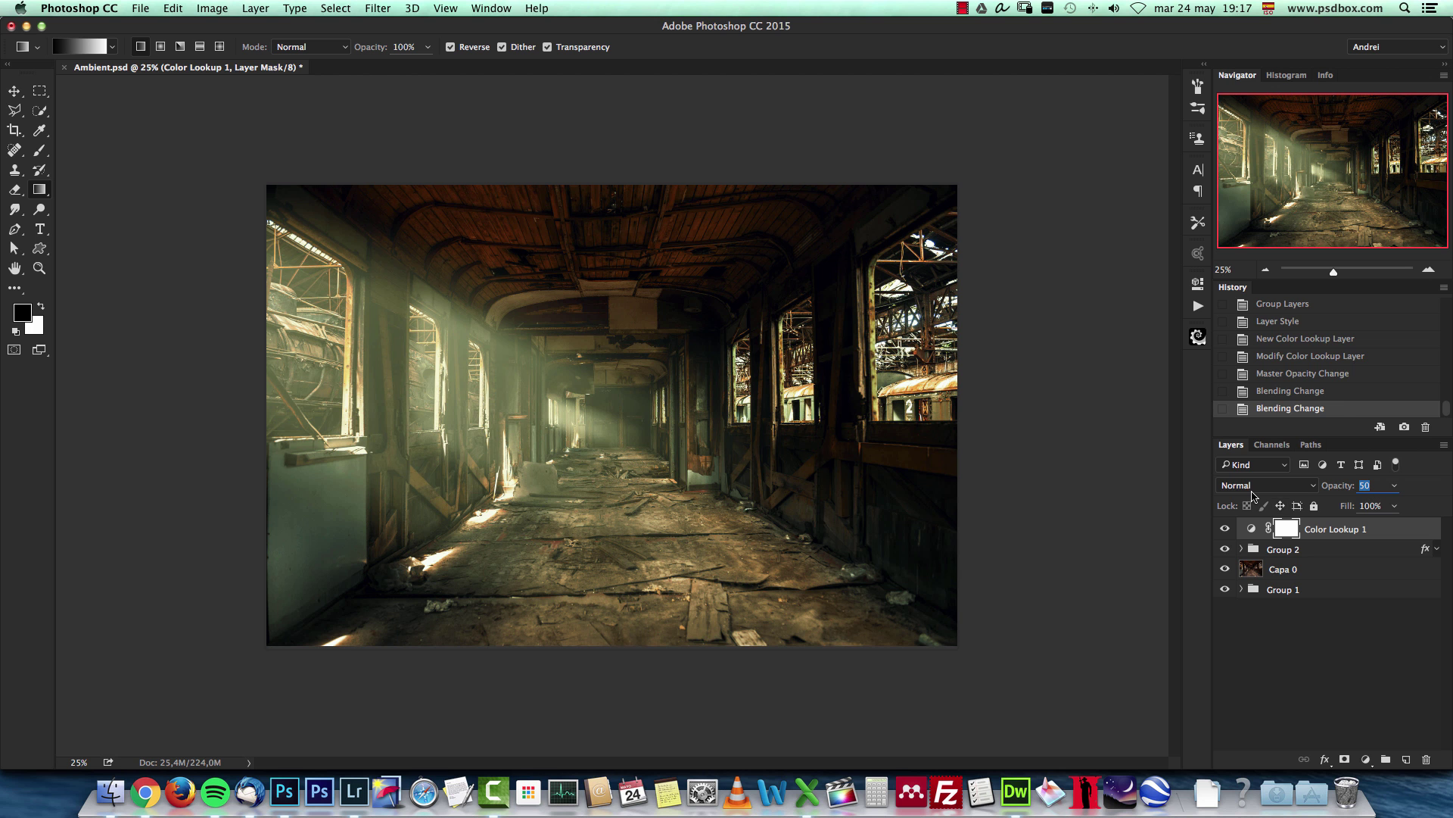
type("60")
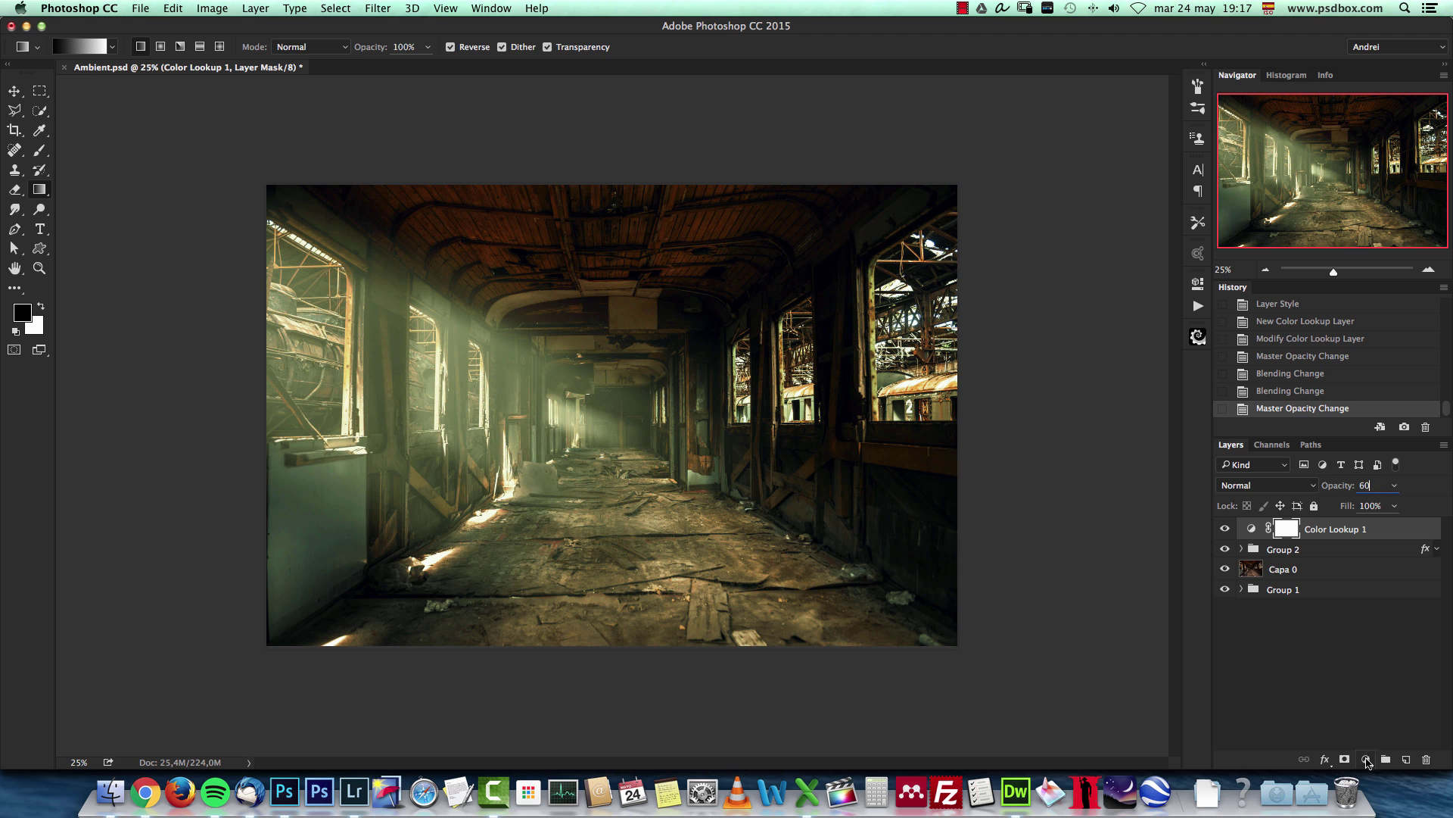
Add a Curves adjustment layer and pull the RGB midtones down to darken the image.
left_click(1365, 758)
left_click(1357, 544)
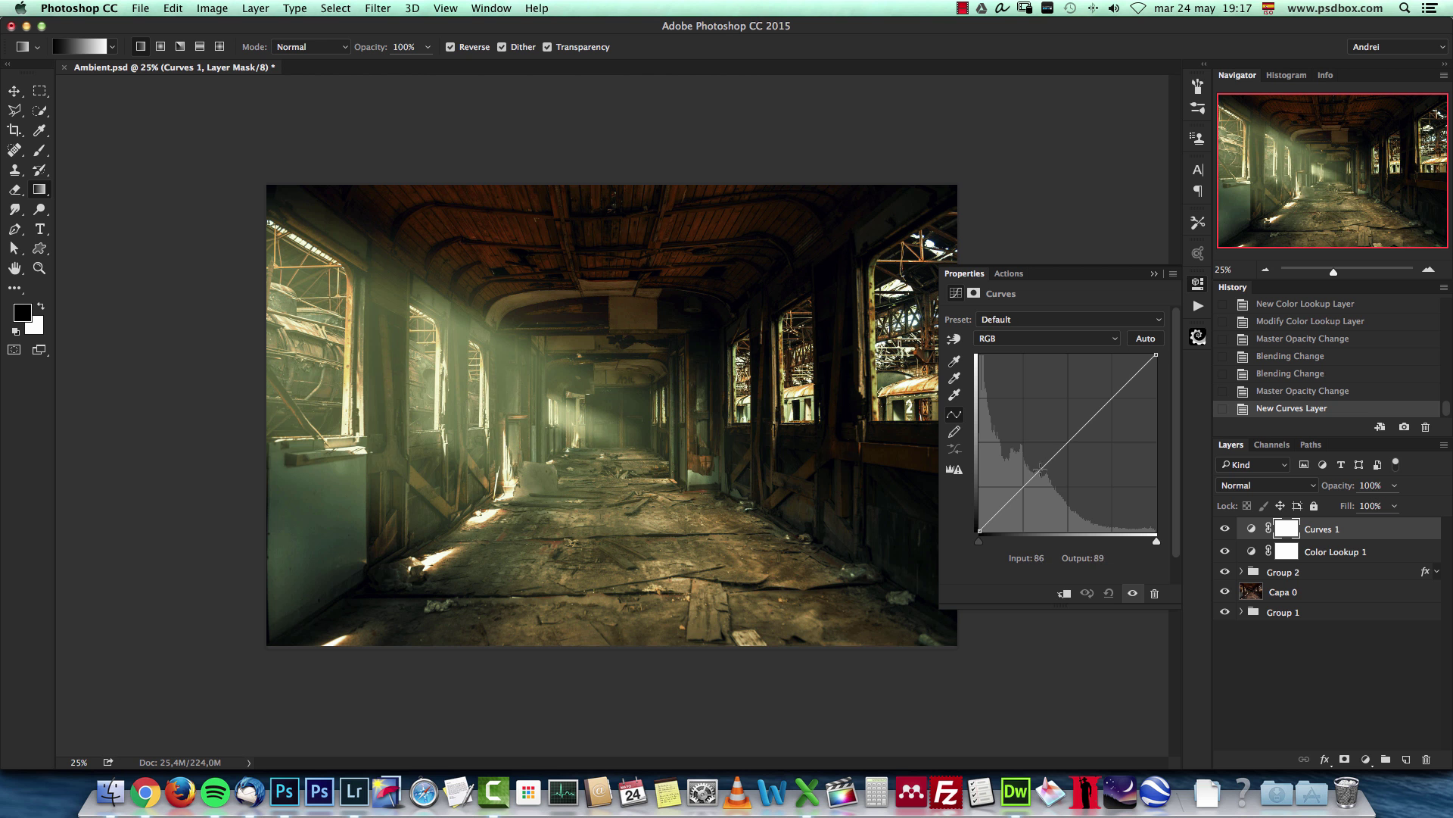
left_click_drag(1043, 468, 1044, 479)
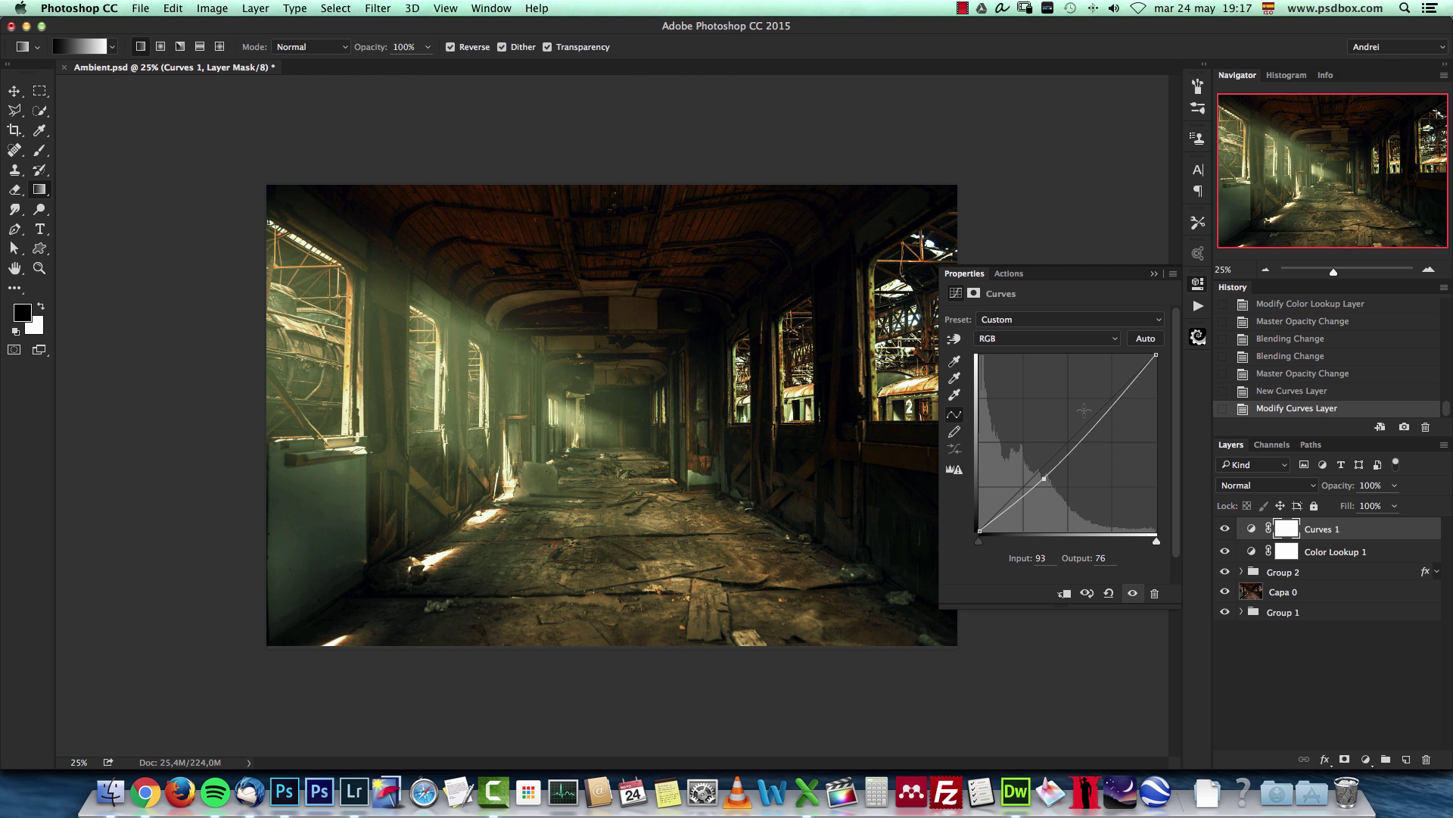
left_click_drag(1094, 423, 1092, 420)
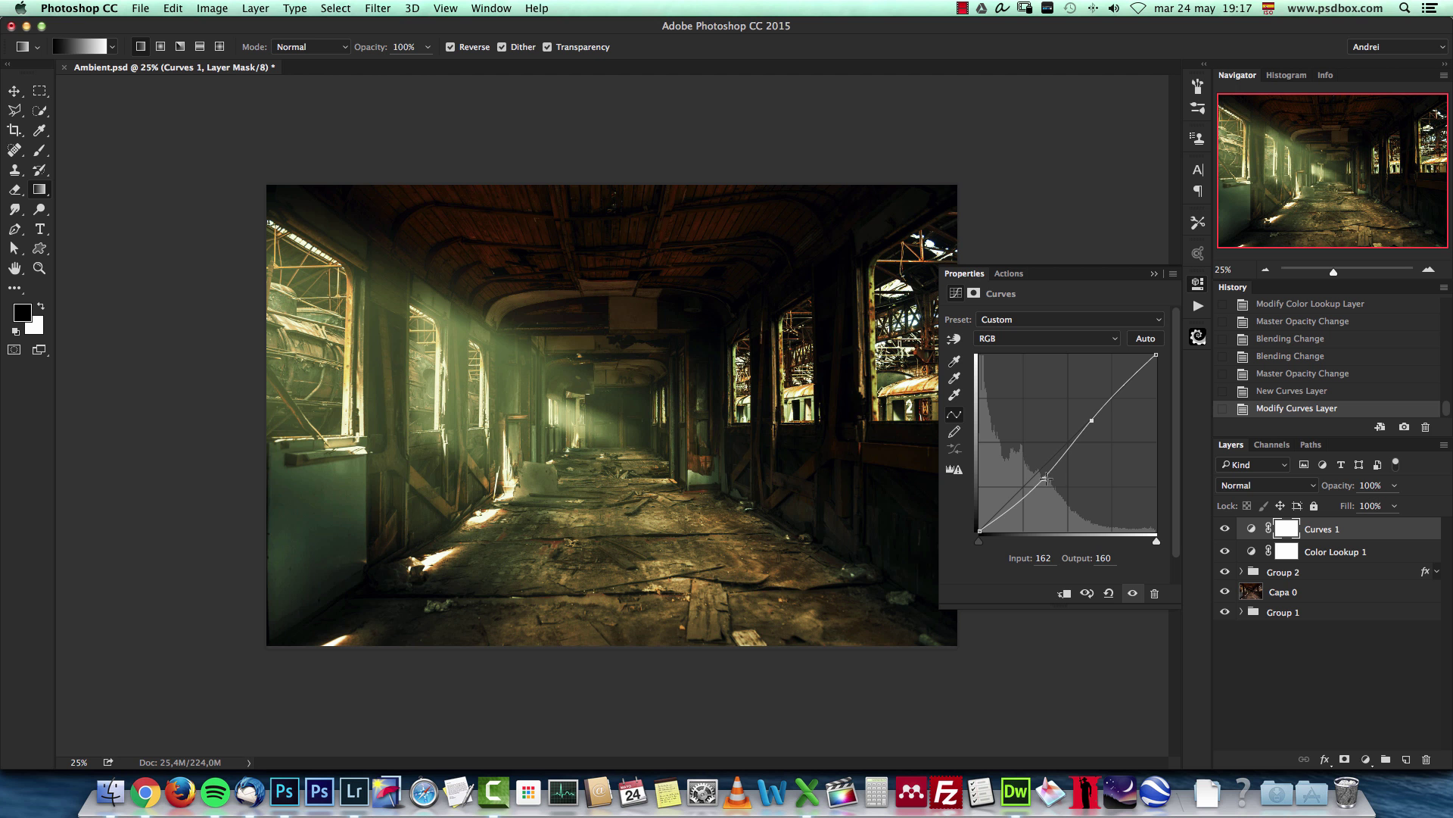
left_click_drag(1045, 479, 1044, 480)
Lift the Blue curve's black point to push blue into the shadows, comparing before and after.
left_click(1038, 344)
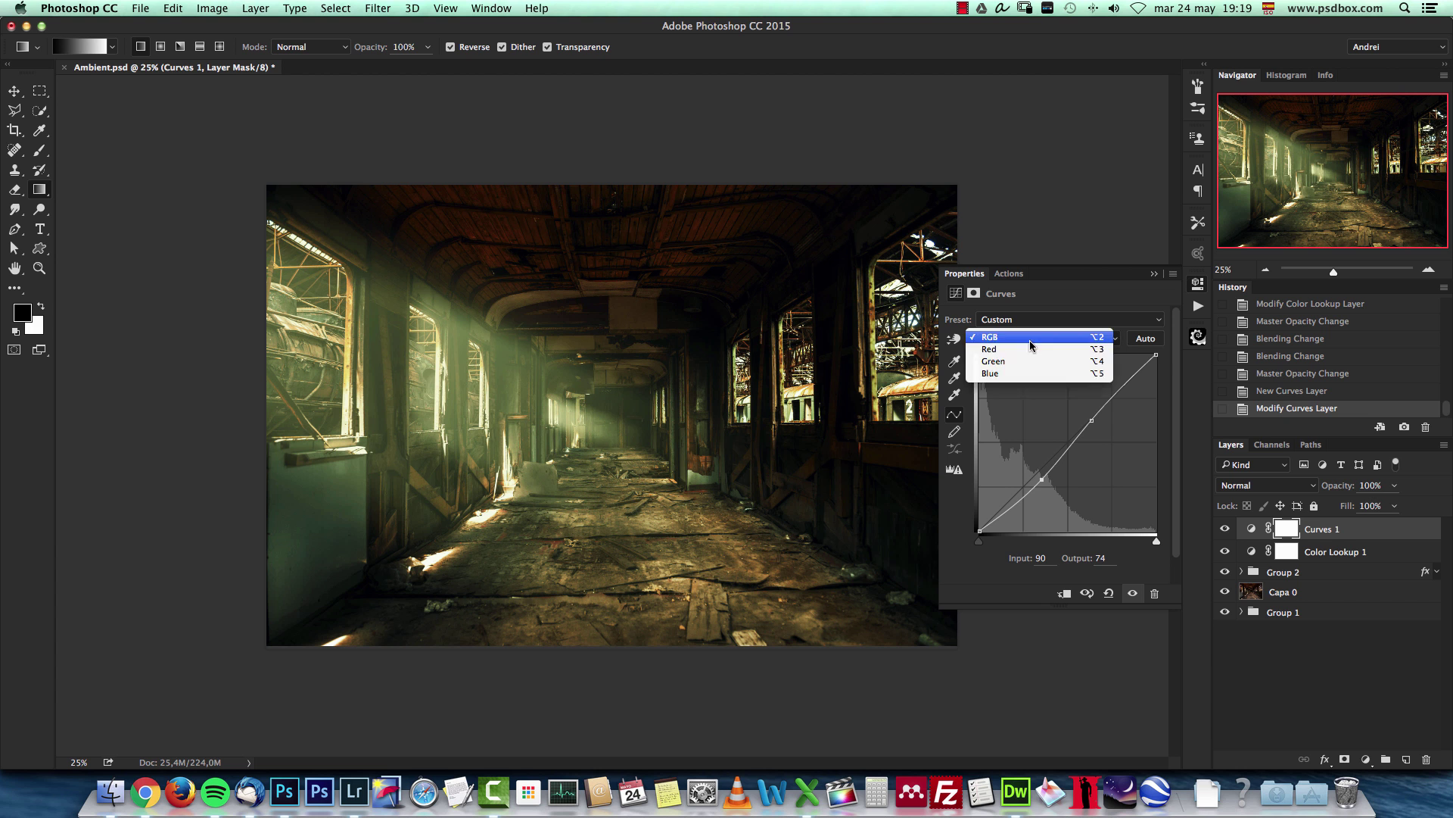
left_click(1015, 373)
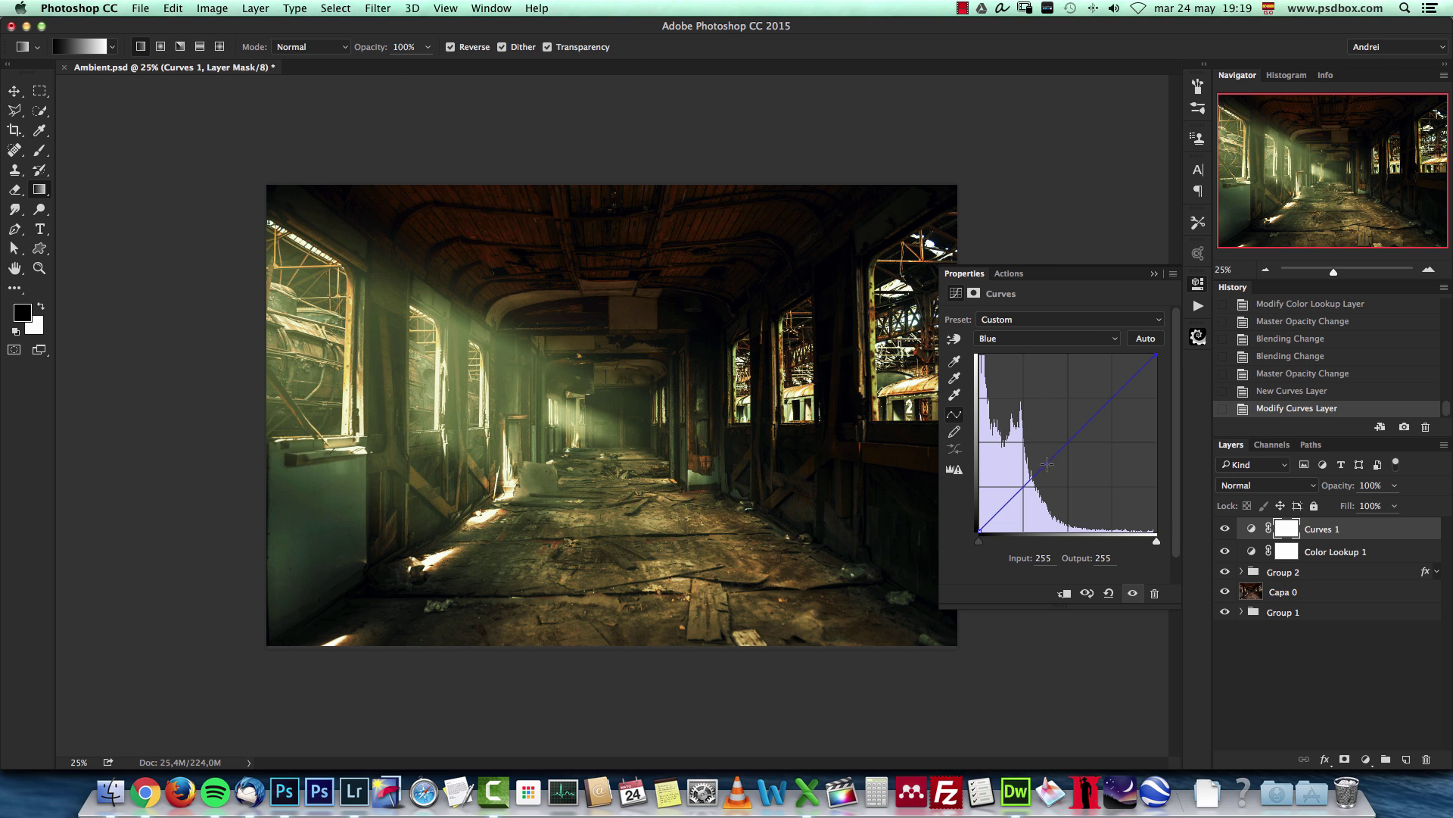
left_click(1052, 456)
left_click_drag(980, 530, 967, 511)
left_click_drag(981, 507, 976, 498)
left_click_drag(1052, 463, 1069, 438)
left_click(1225, 528)
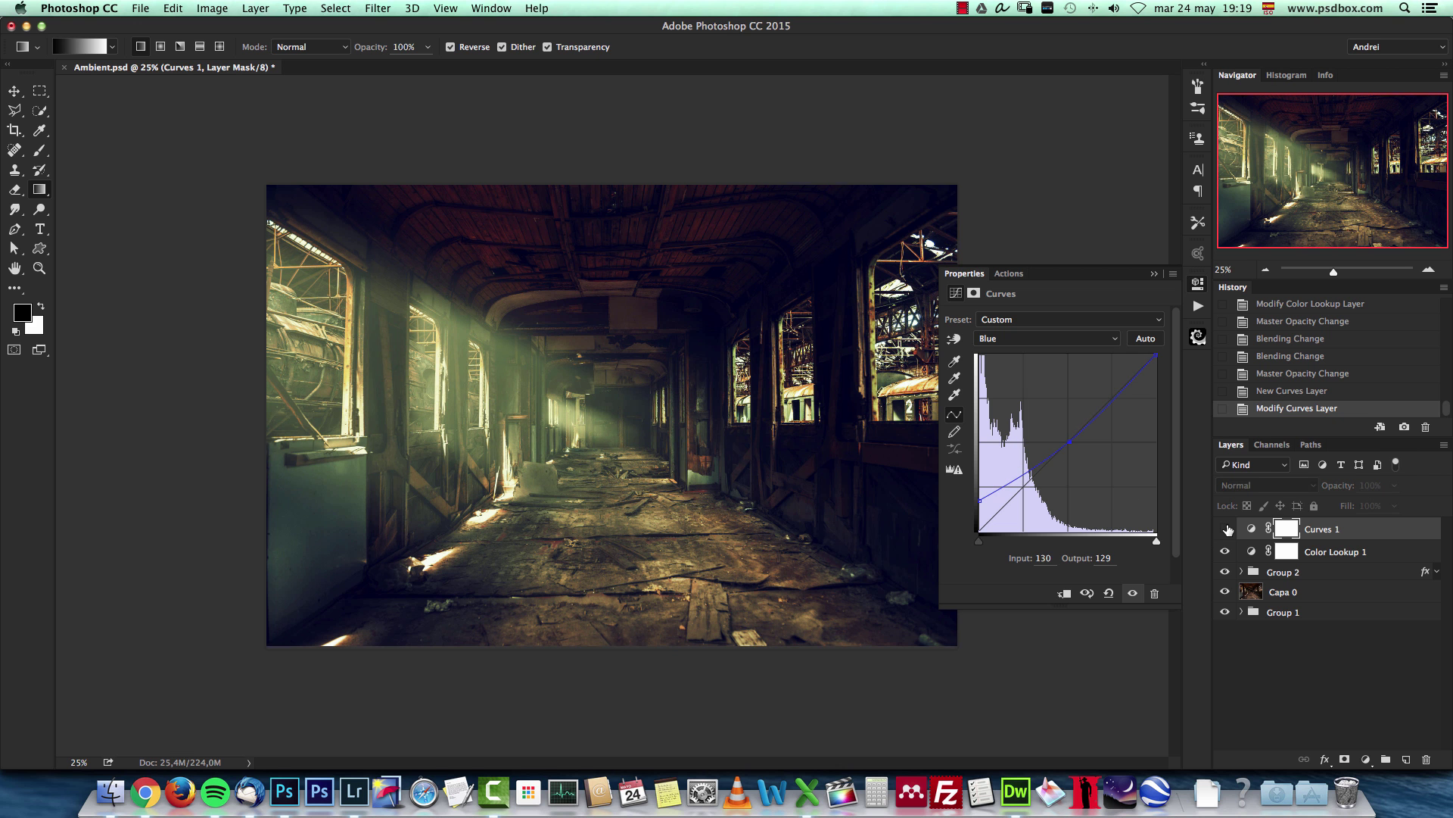
left_click(1225, 528)
left_click(1225, 529)
left_click(1224, 527)
Lower the Green curve's midtones to reduce the green cast, then close Properties.
left_click(1036, 341)
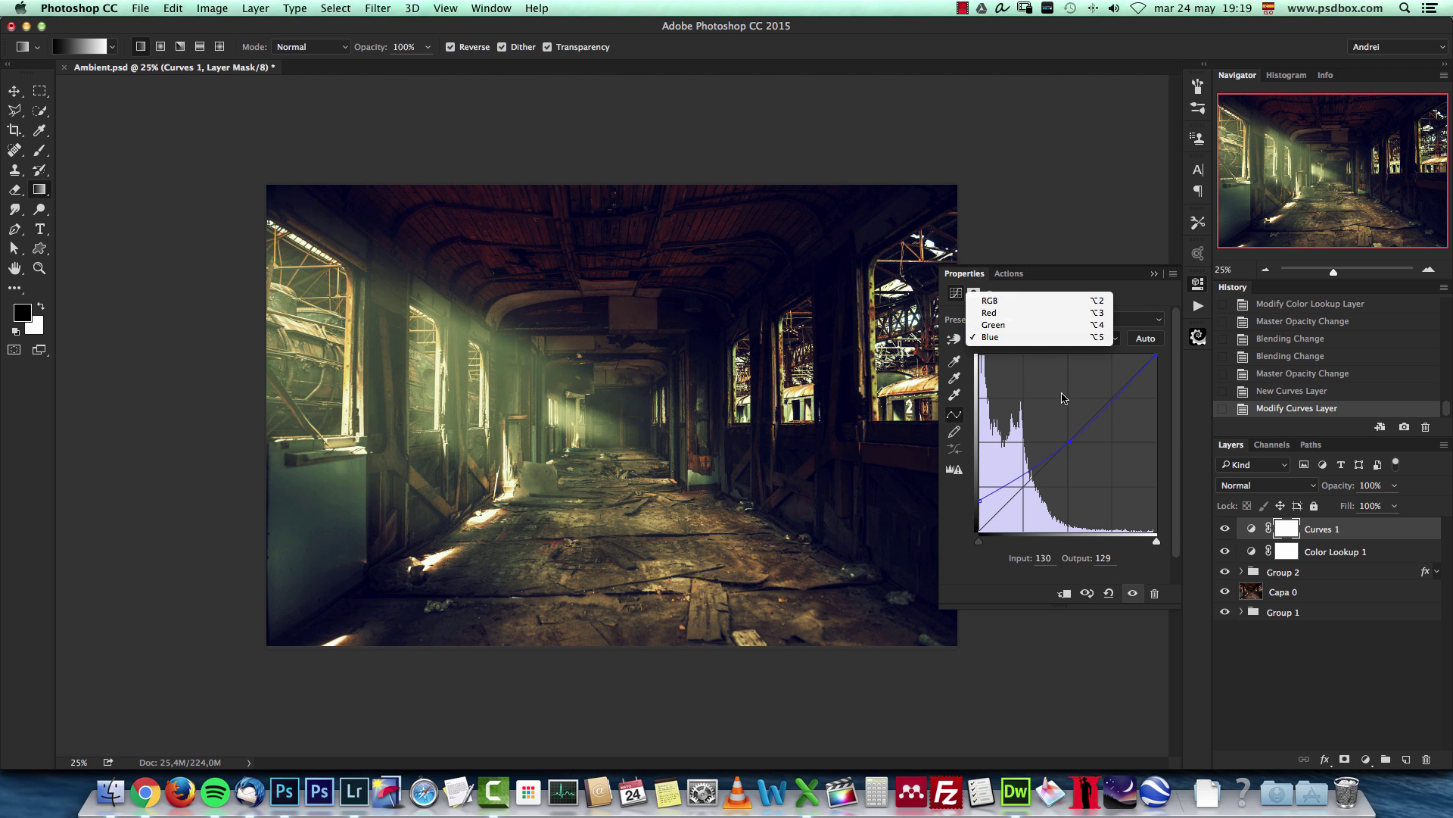
left_click(994, 324)
left_click_drag(1068, 443, 1067, 439)
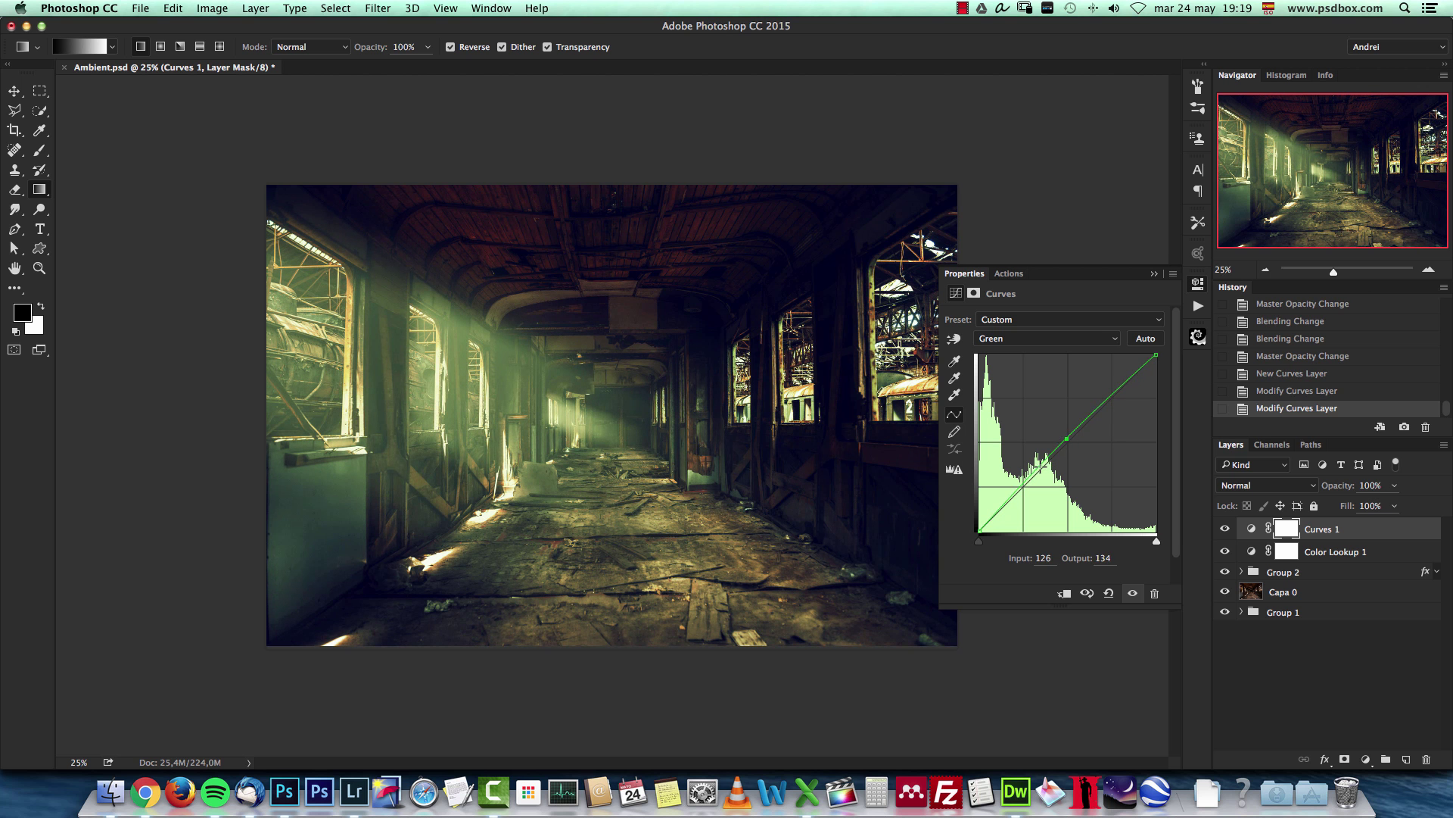
left_click(1009, 496)
left_click_drag(1067, 438, 1055, 453)
left_click(1009, 495)
left_click(1153, 275)
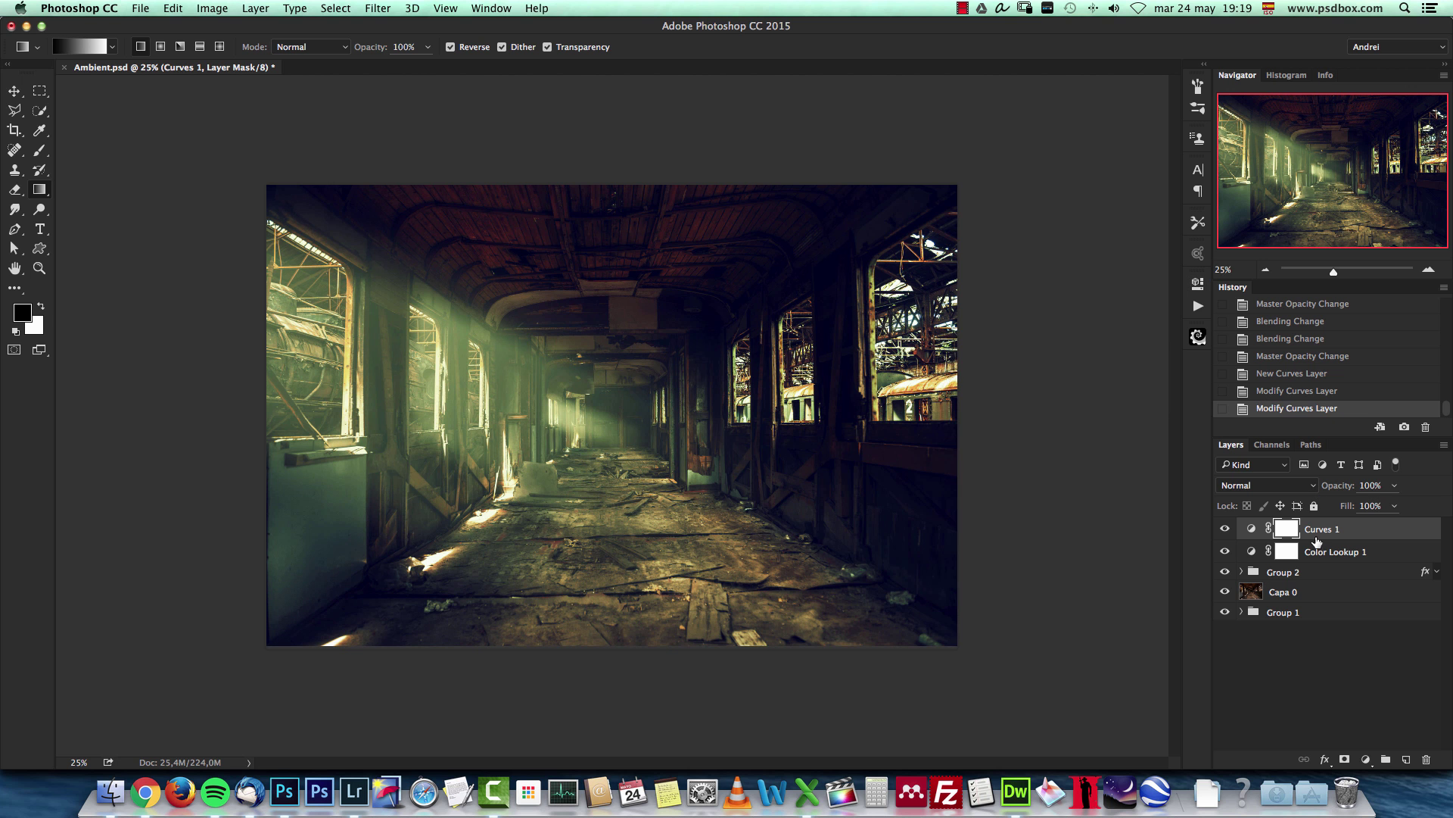
Open dust-psdbox-8.jpg from the Dust-Particles-V2 folder.
left_click(1224, 593, "alt")
left_click(1226, 593, "alt")
left_click(1427, 271)
key("super+o")
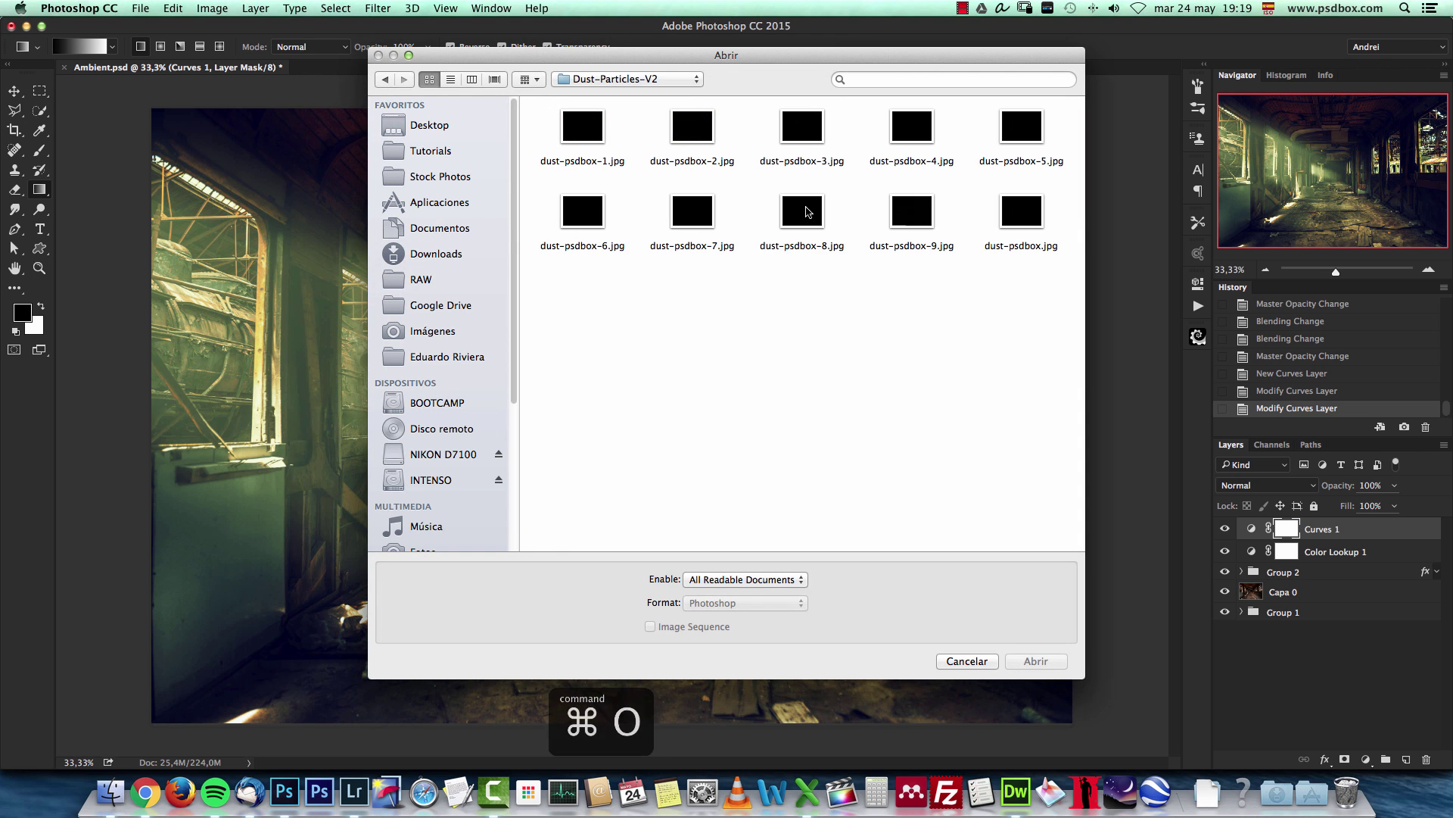
left_click(803, 212)
left_click(1036, 661)
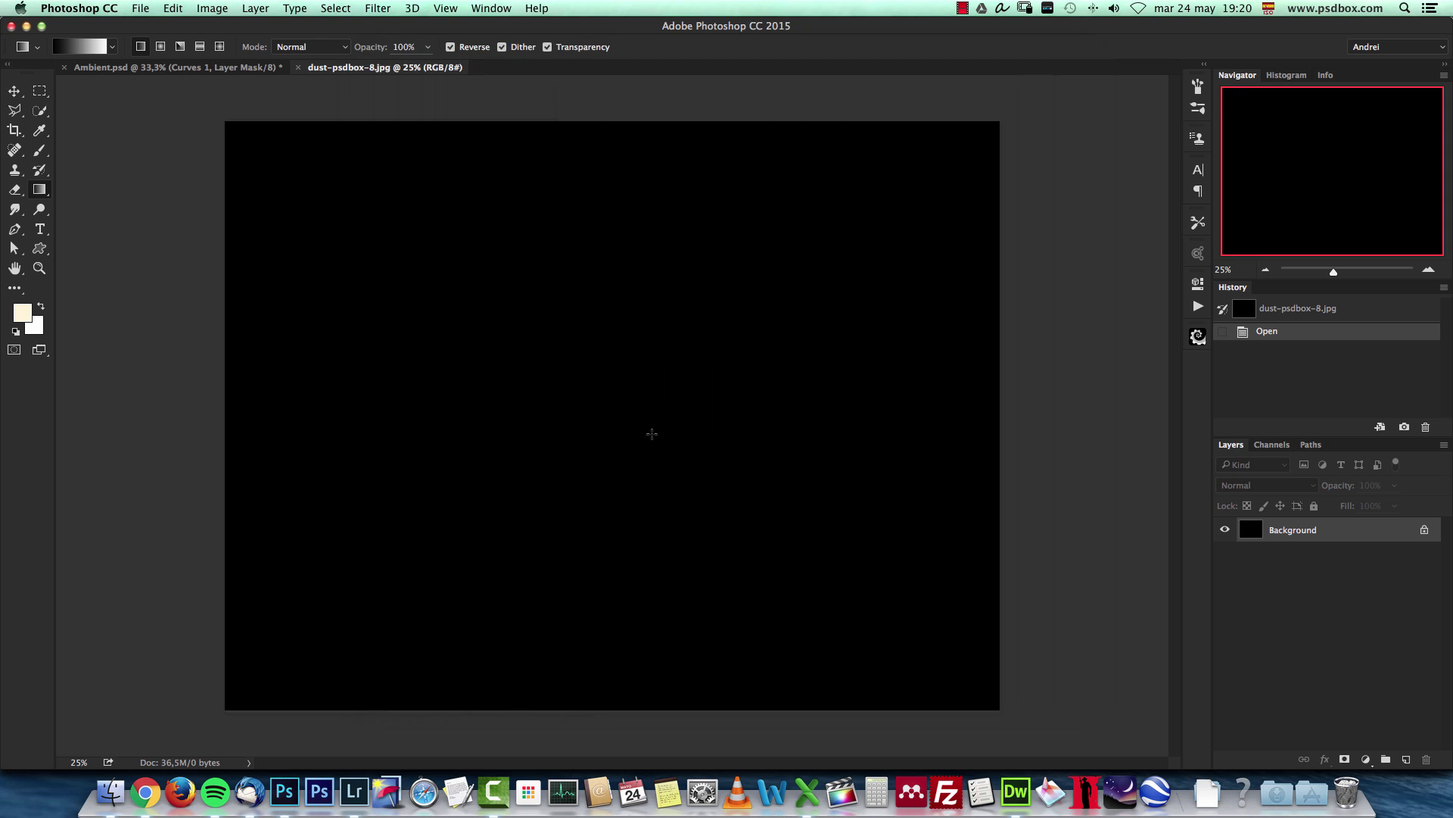
Cut the entire dust image to the clipboard and close it without saving.
key("super+a")
key("super+x")
key("super+w")
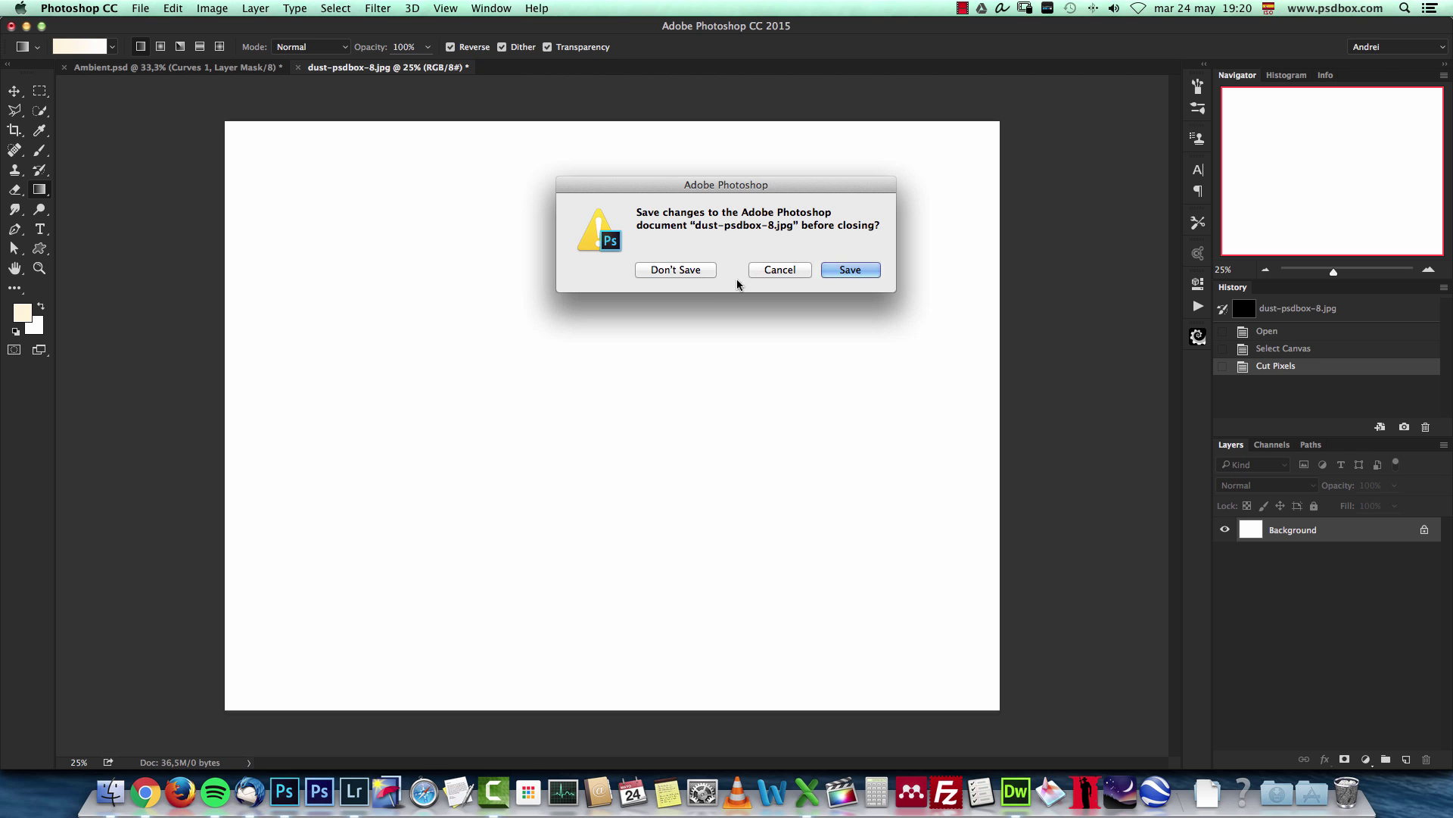
left_click(691, 270)
Paste the dust particles into Ambient.psd and set that layer's blend mode to Screen.
key("super+v")
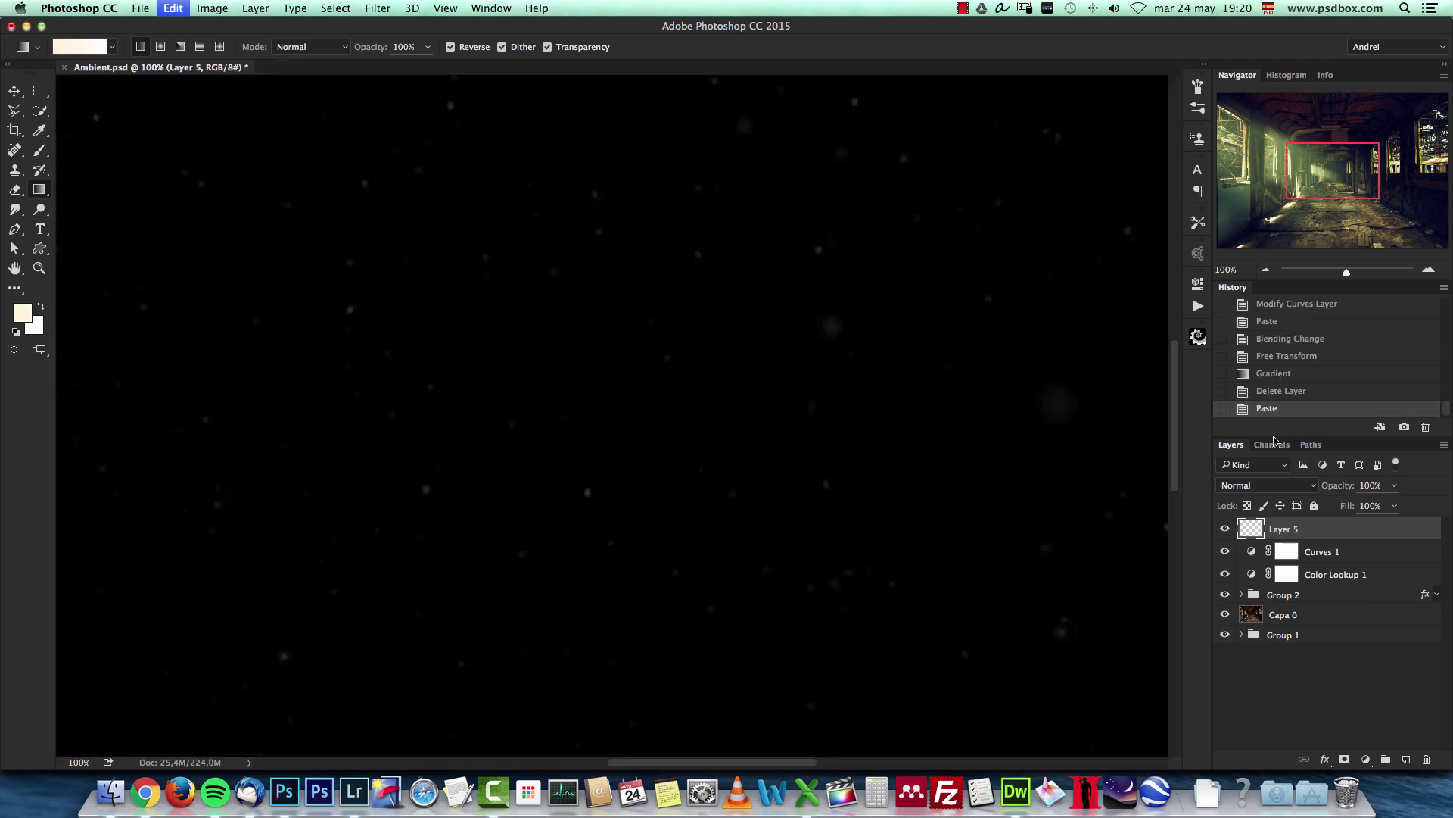
left_click(1250, 487)
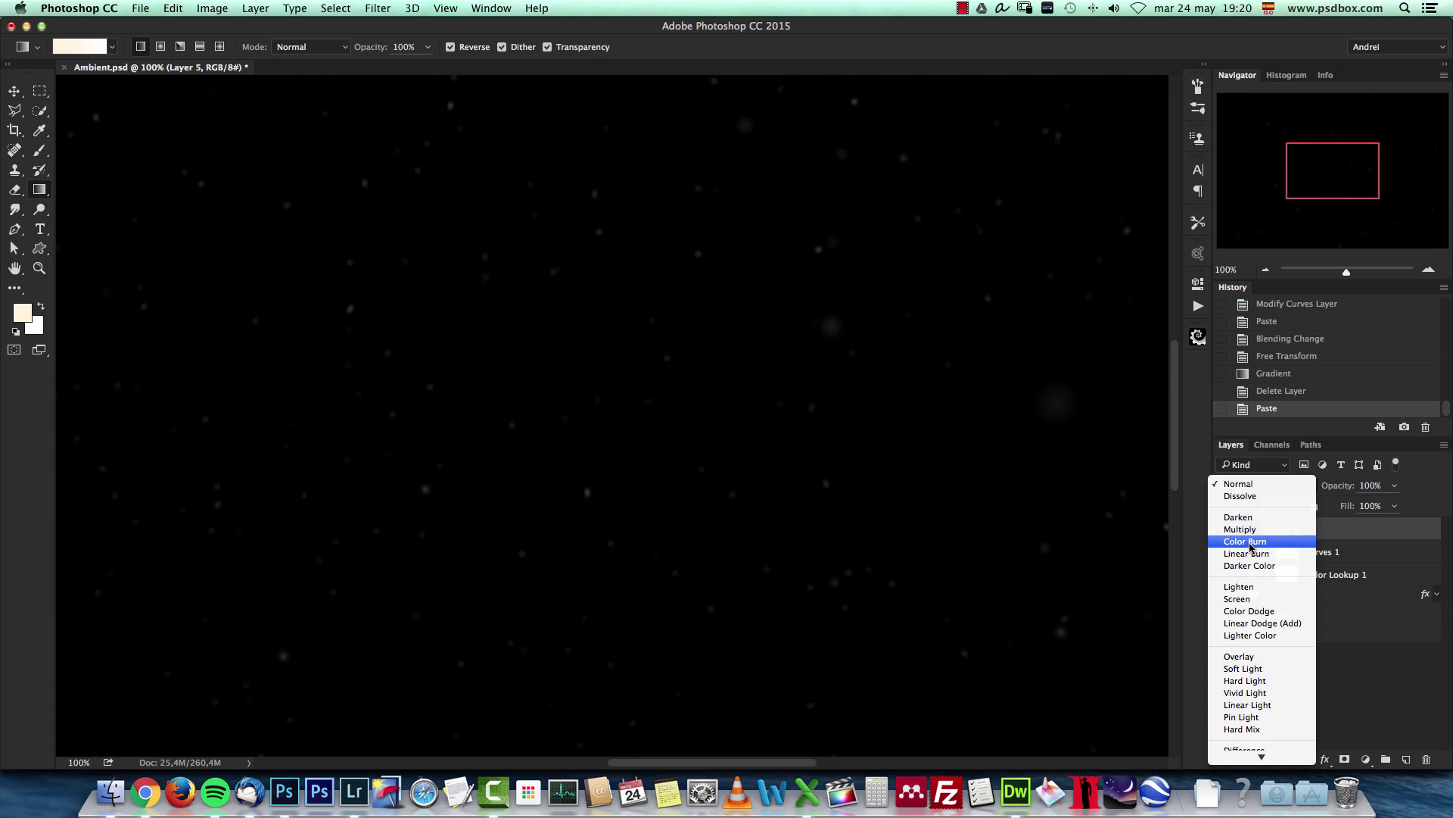
left_click(1243, 600)
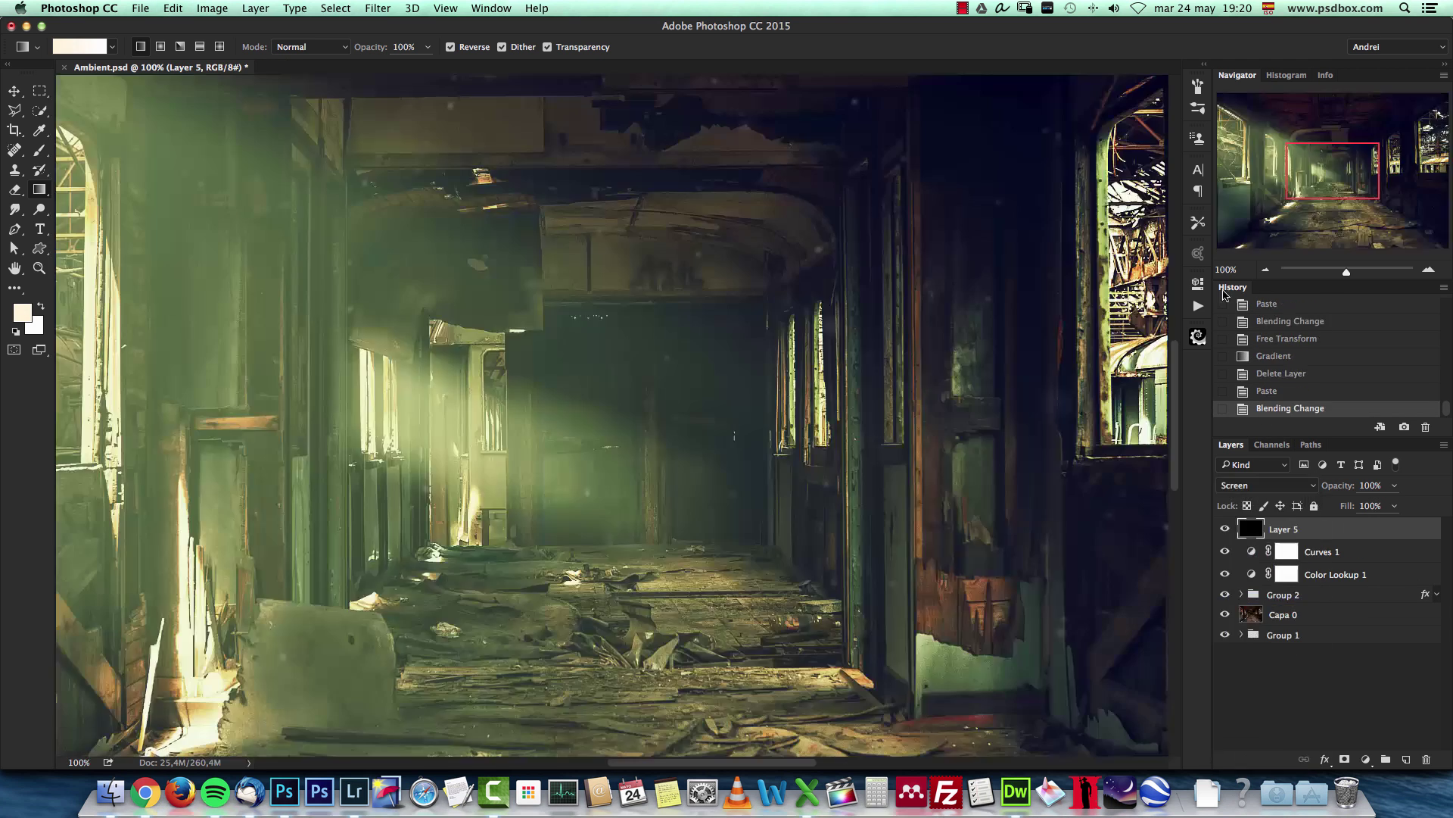
left_click(1266, 270)
left_click(1266, 270)
left_click(1265, 270)
left_click(1266, 270)
left_click(1266, 271)
Shrink the dust layer down with Free Transform.
key("super+t")
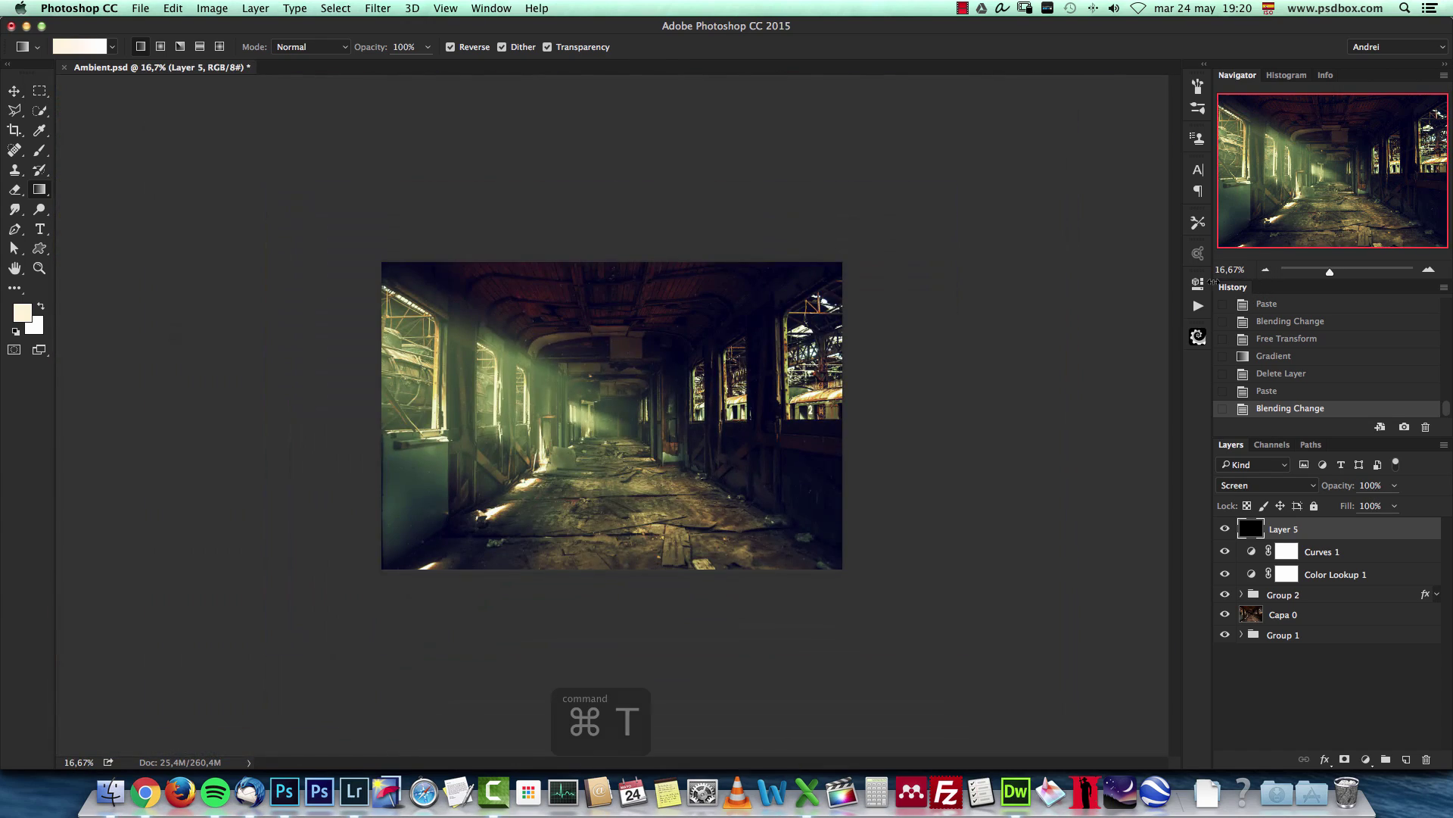
left_click_drag(900, 658, 622, 424)
key("Return")
key("g")
Make three copies of the dust layer and spread them to different areas of the scene.
key("super+j")
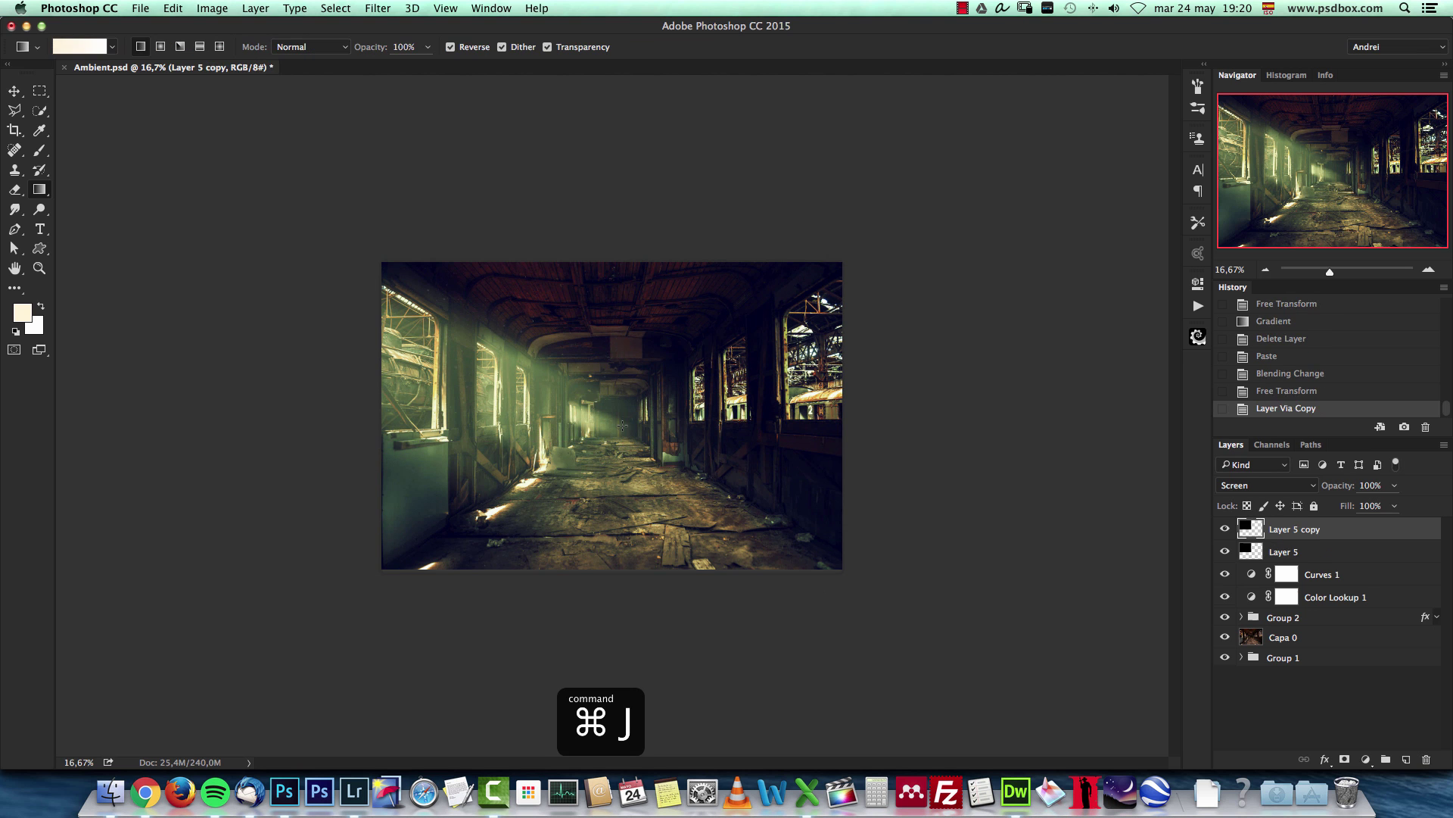
key("v")
left_click_drag(616, 461, 589, 520)
key("super+j")
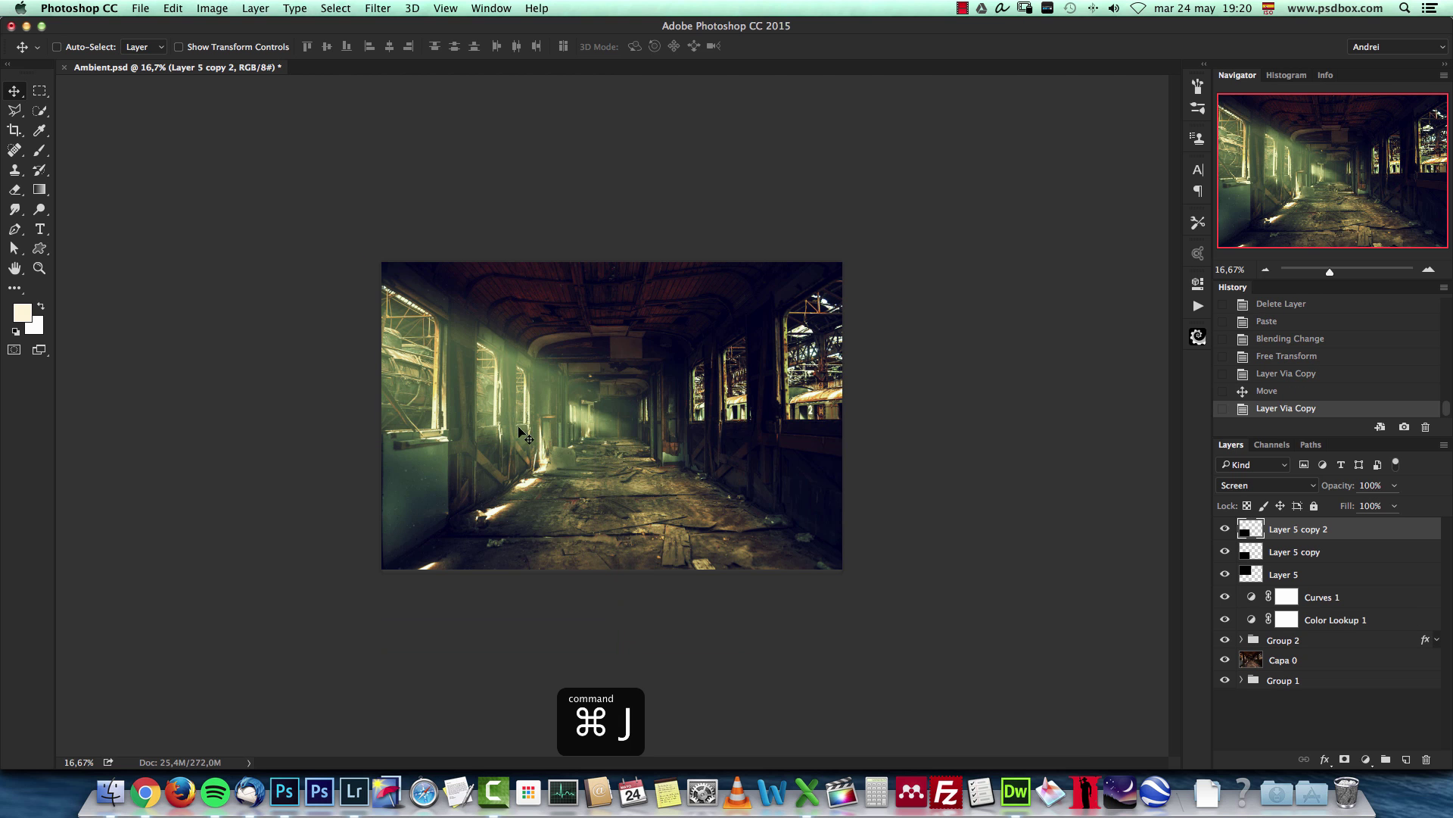
left_click_drag(643, 430, 817, 277)
key("super+j")
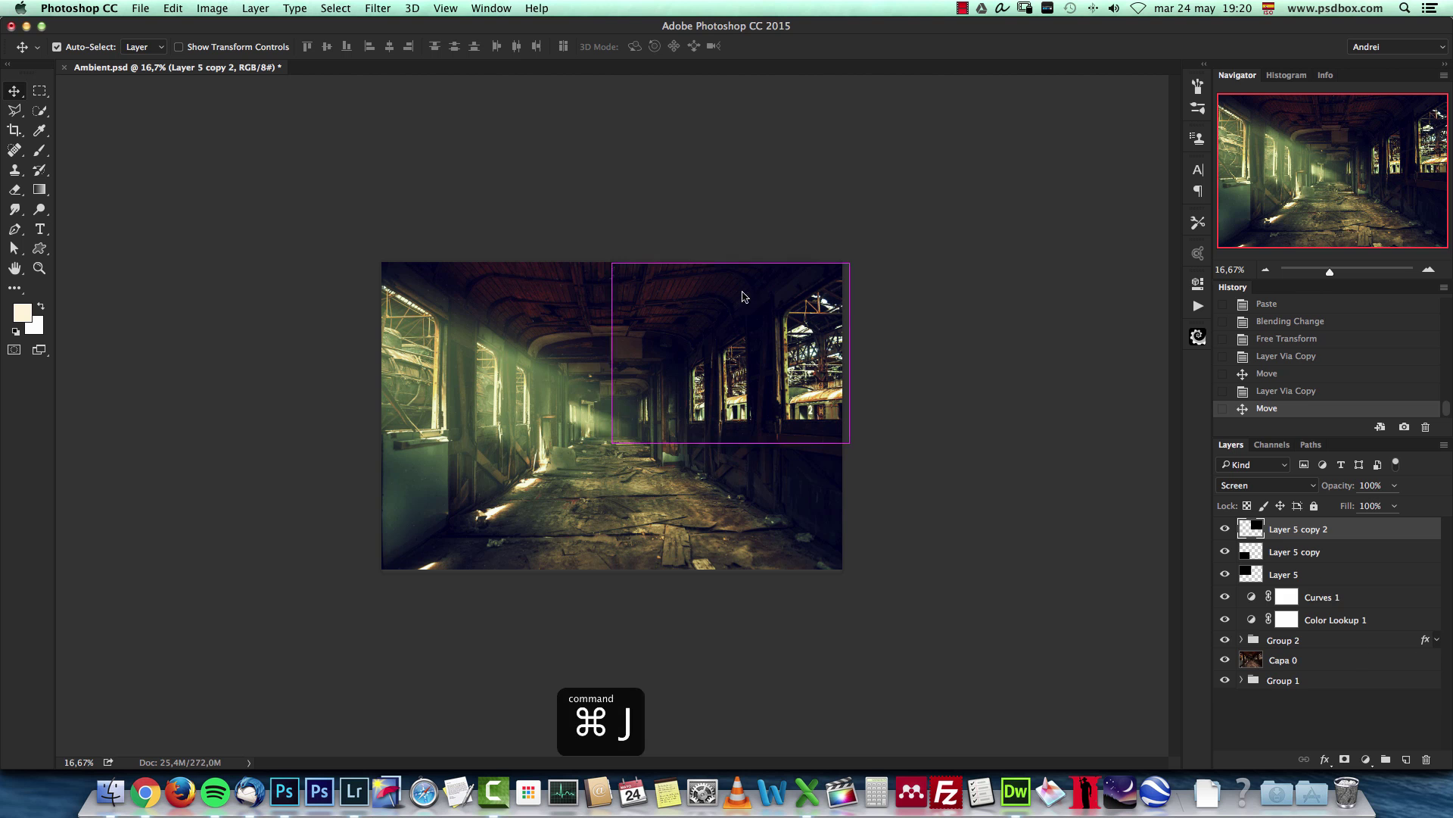
left_click_drag(732, 464, 756, 575)
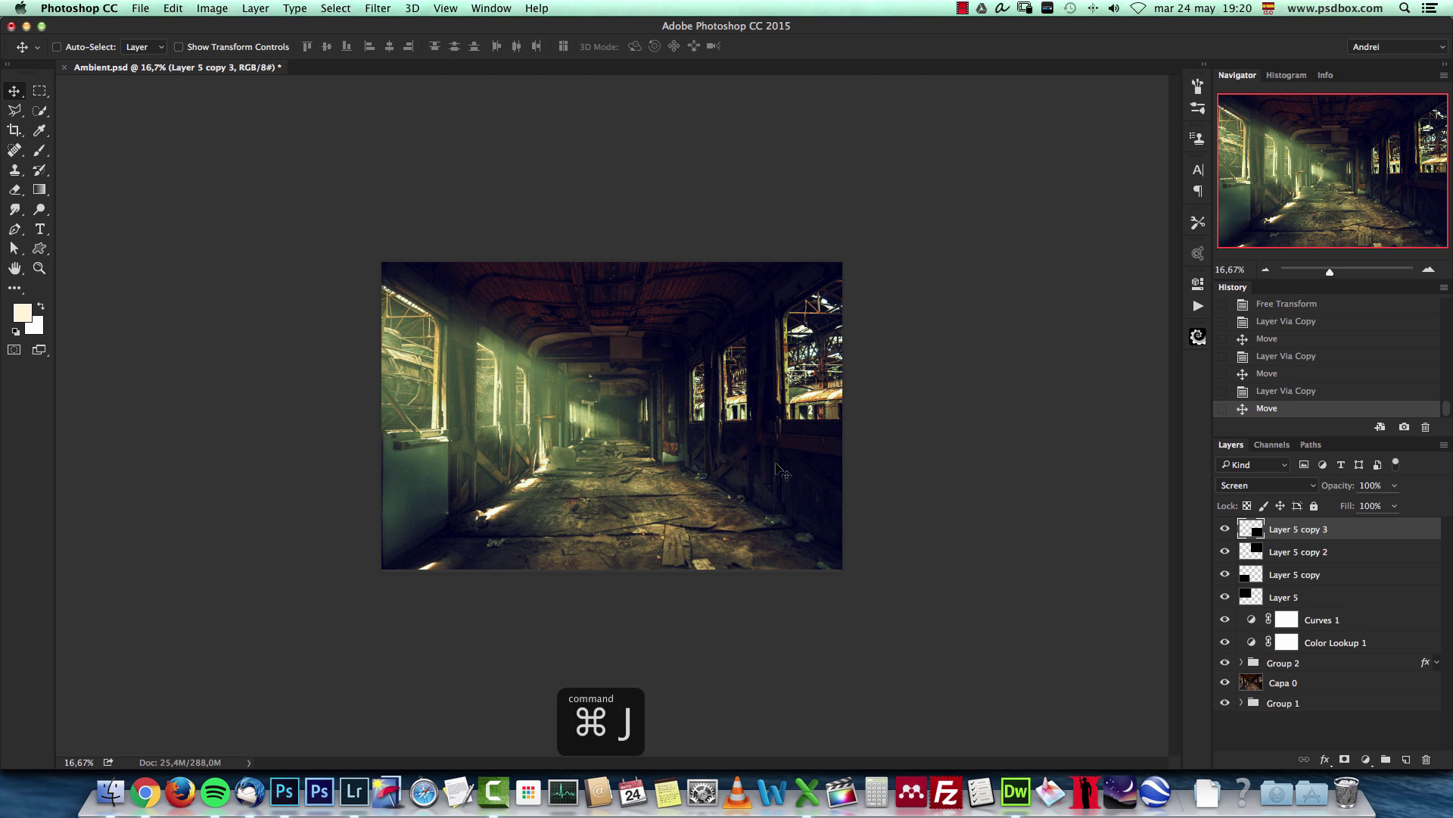
Group all four dust layers as Group 3 and compare against the original photo.
key("super+1")
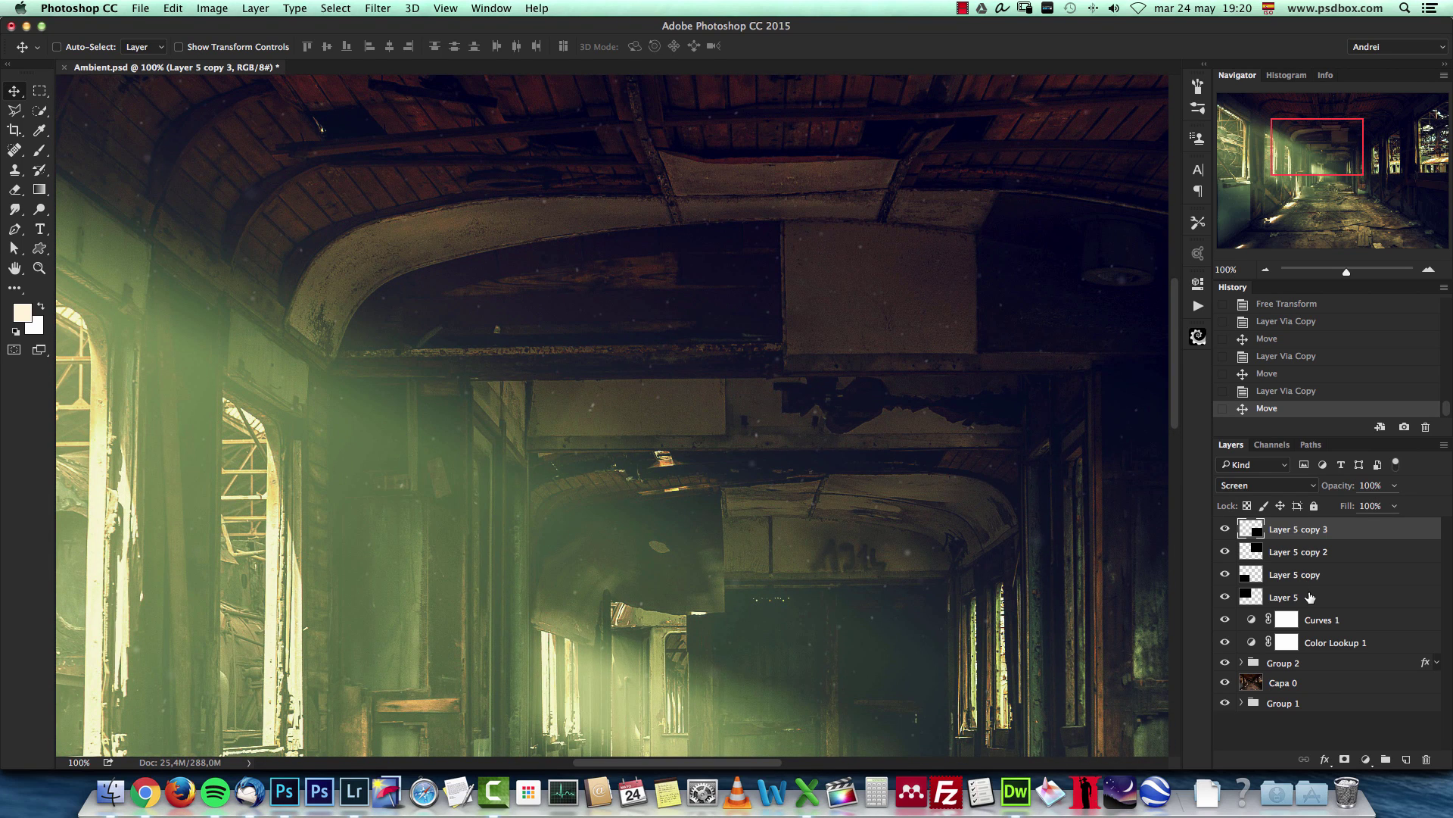
left_click(1309, 598, "shift")
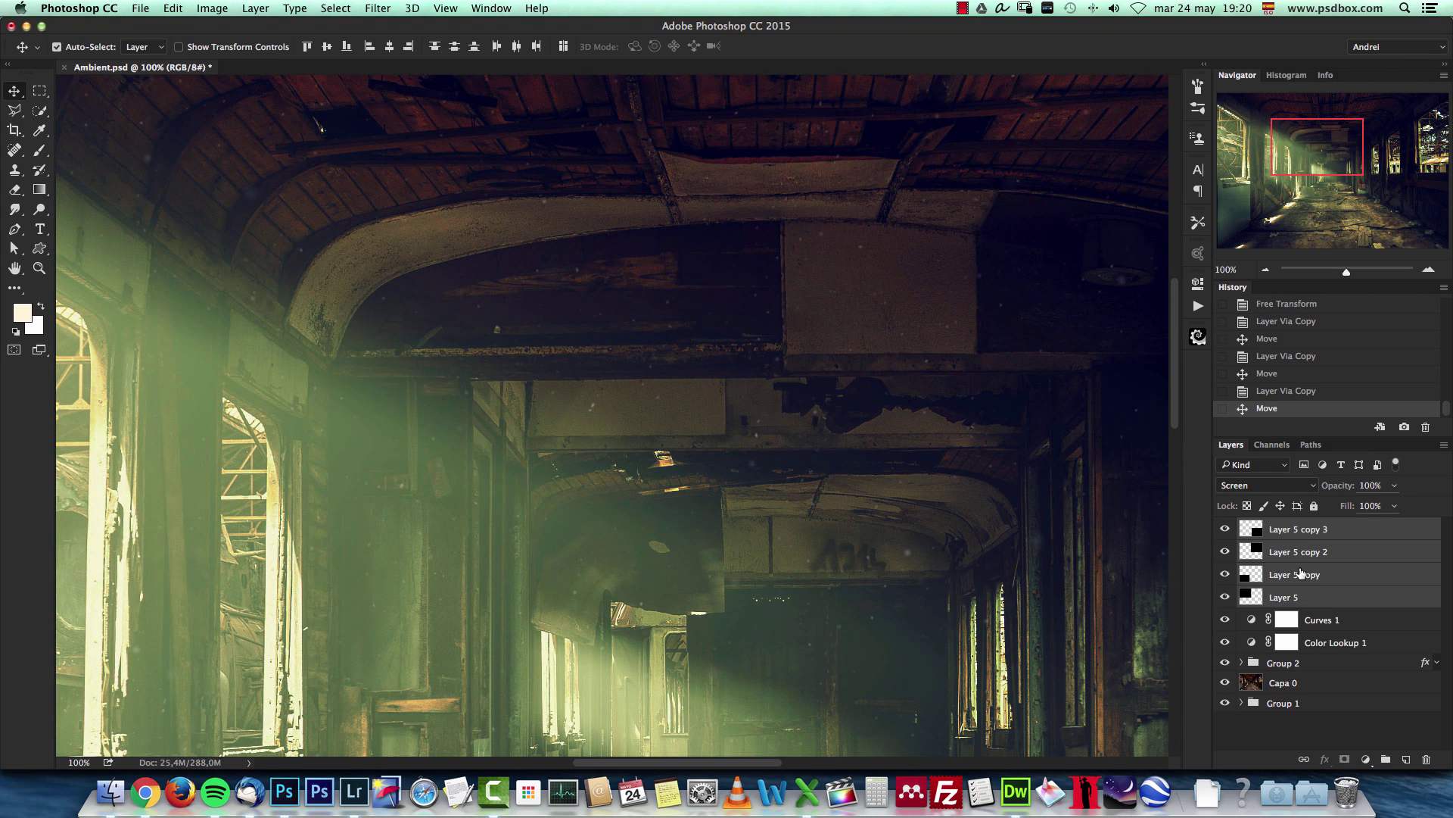
key("super+g")
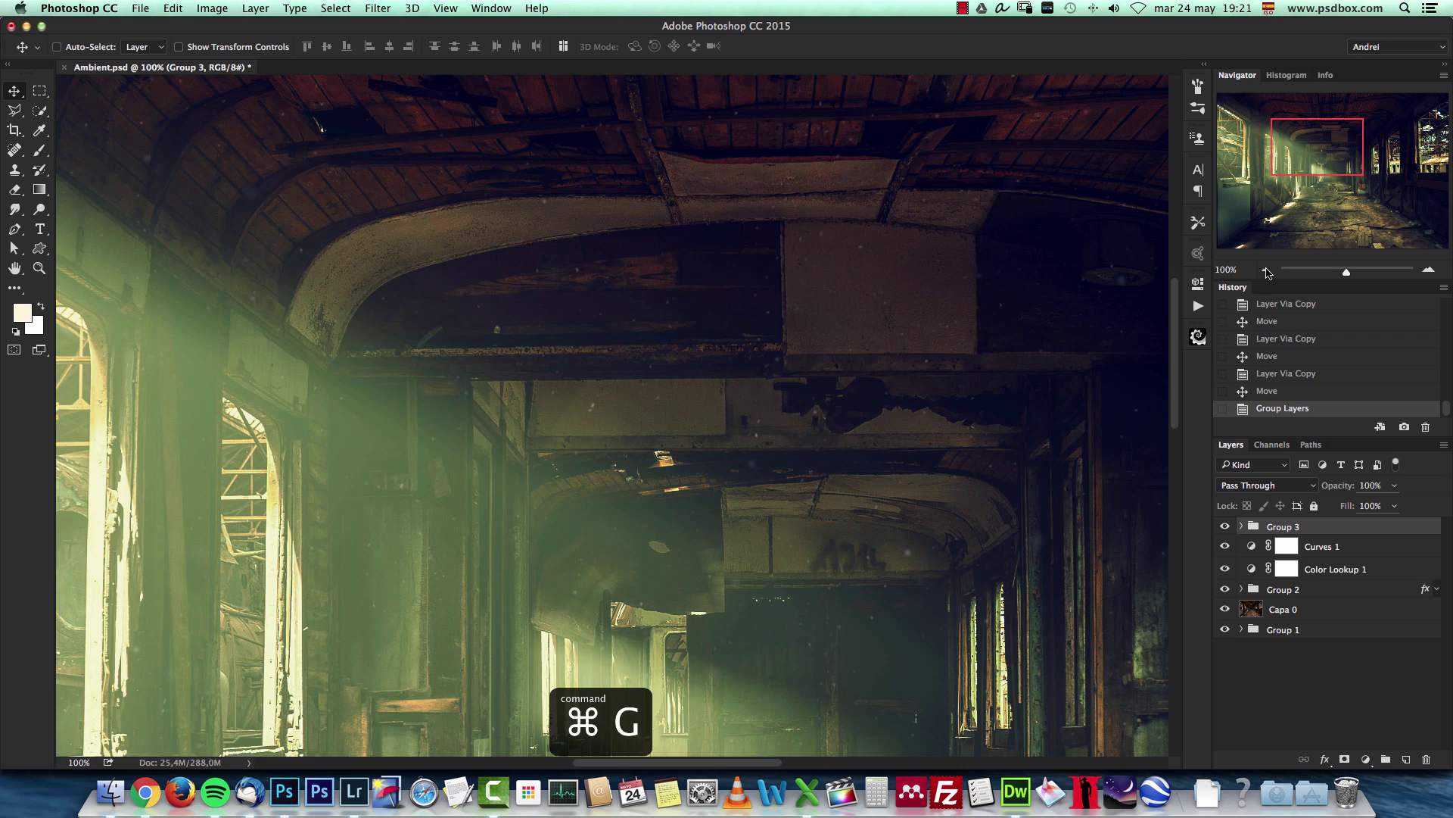
left_click(1262, 269)
left_click(1262, 269)
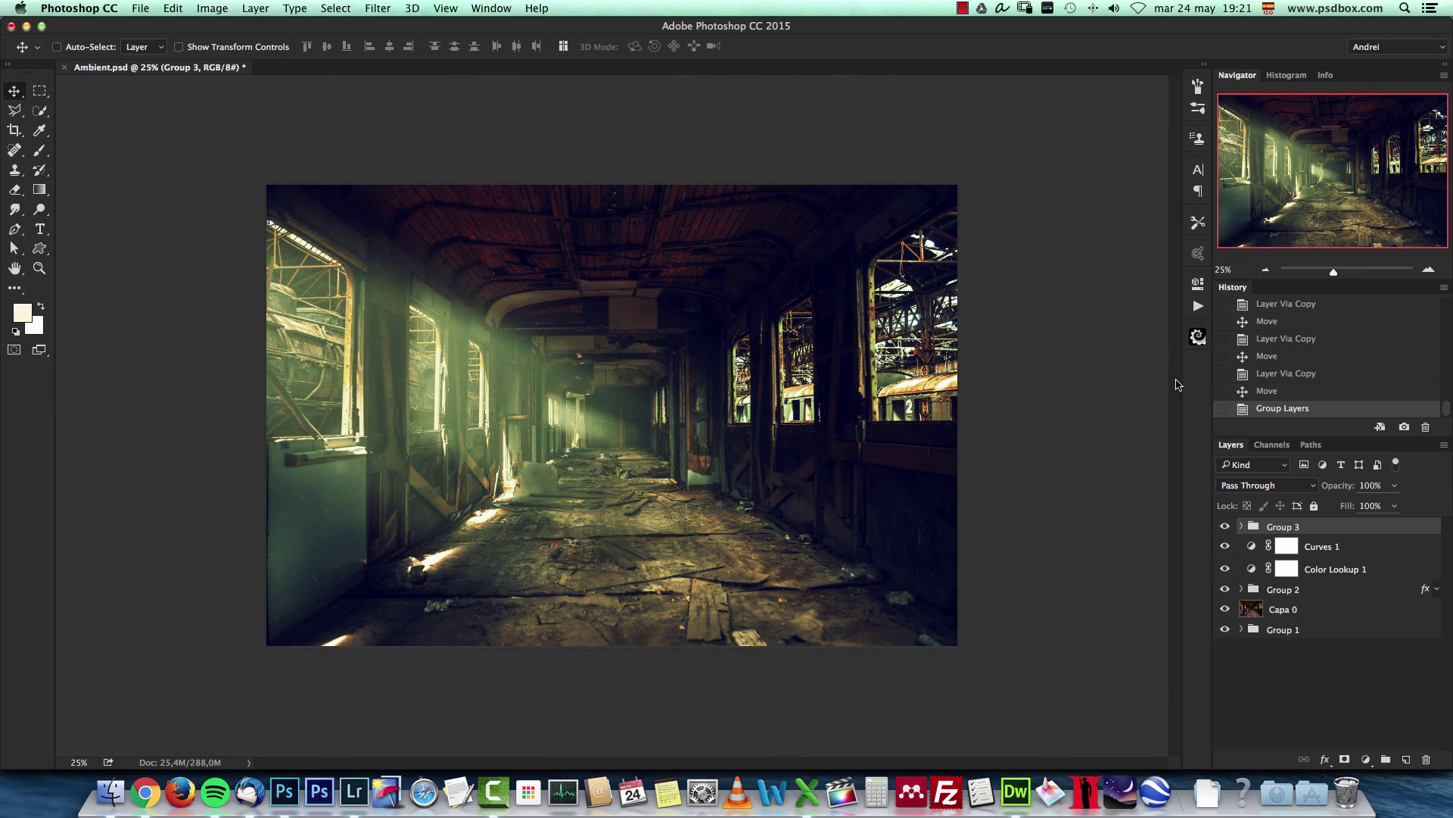
left_click(1224, 609)
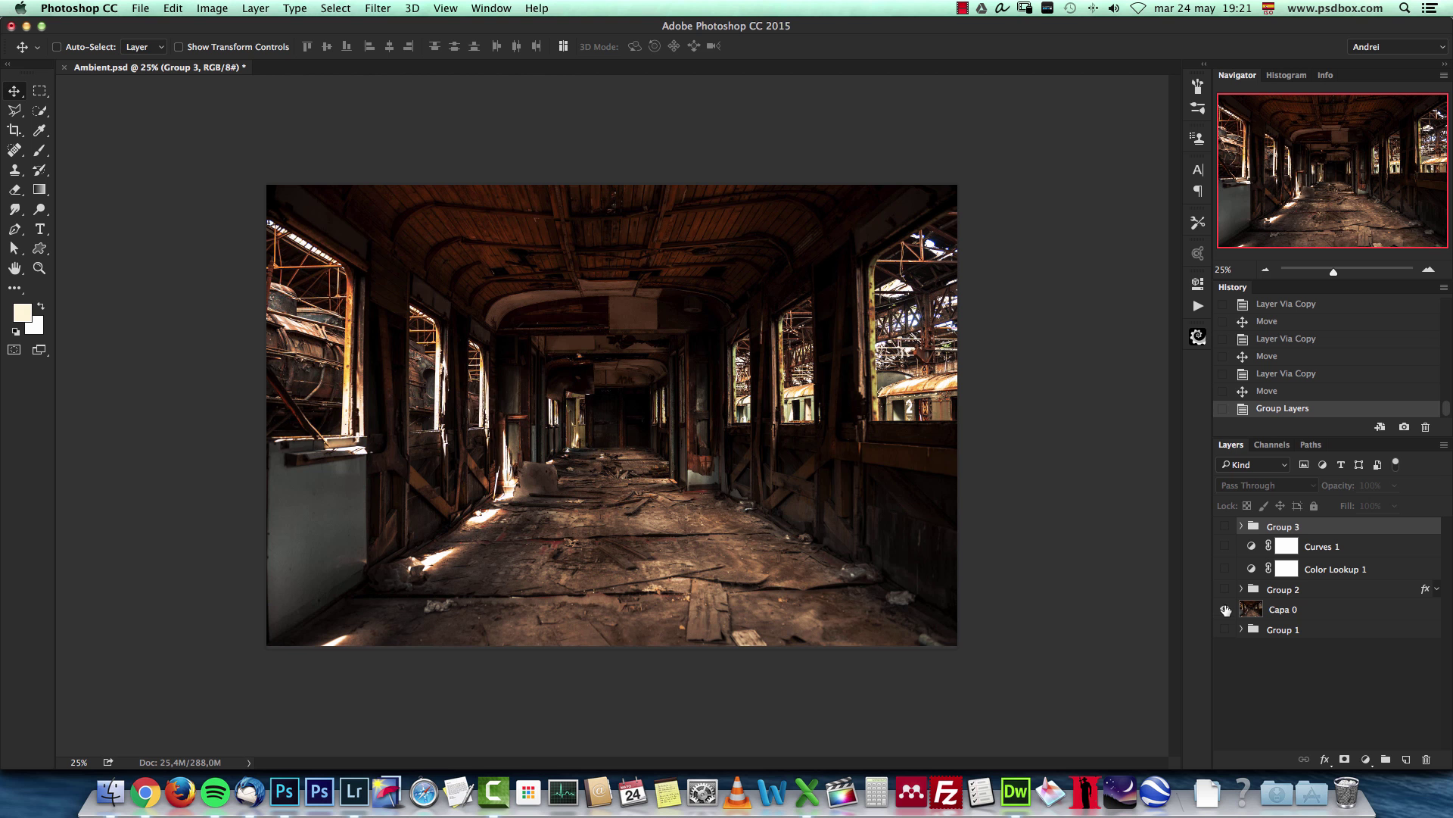
left_click(1225, 610)
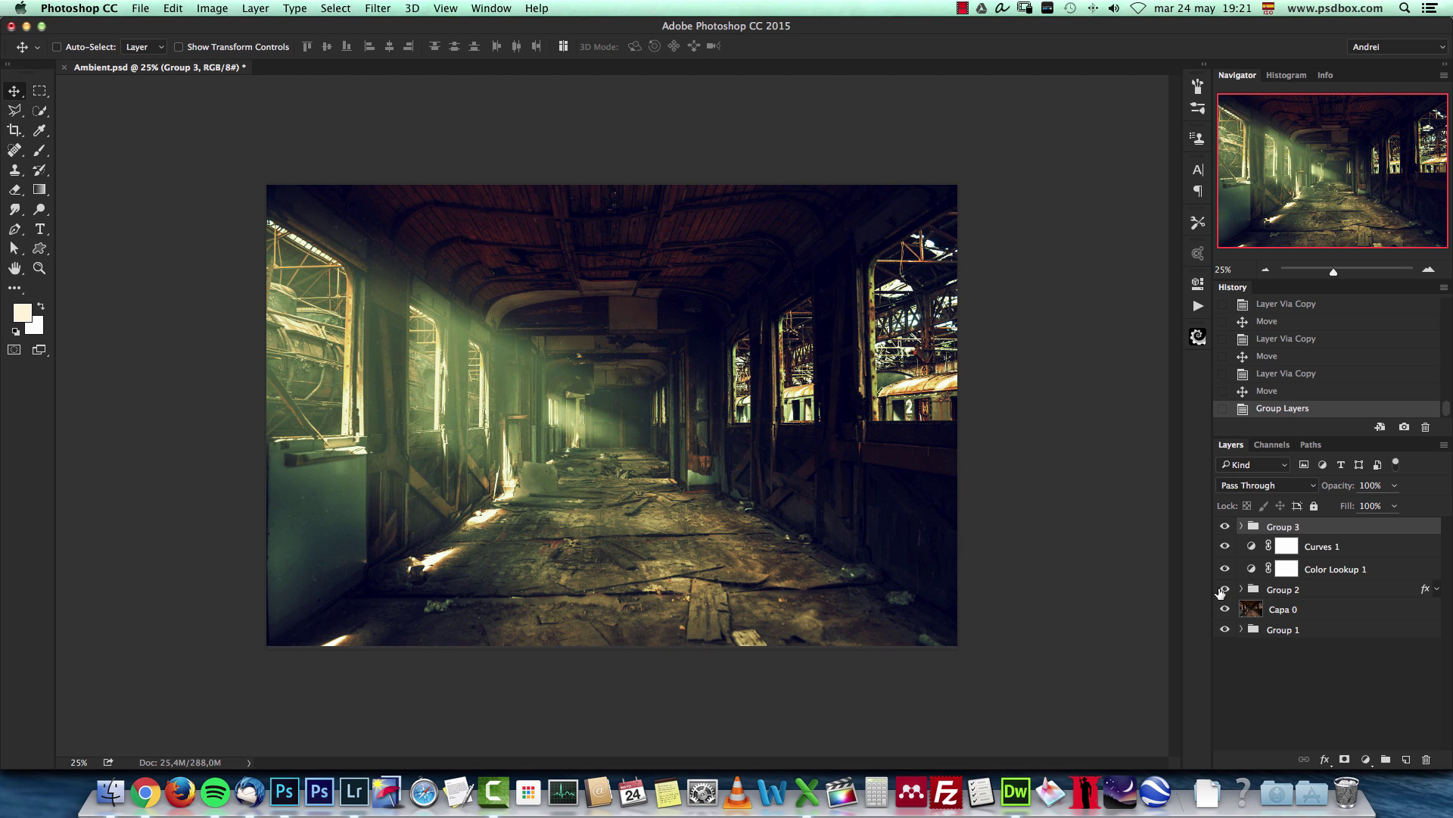